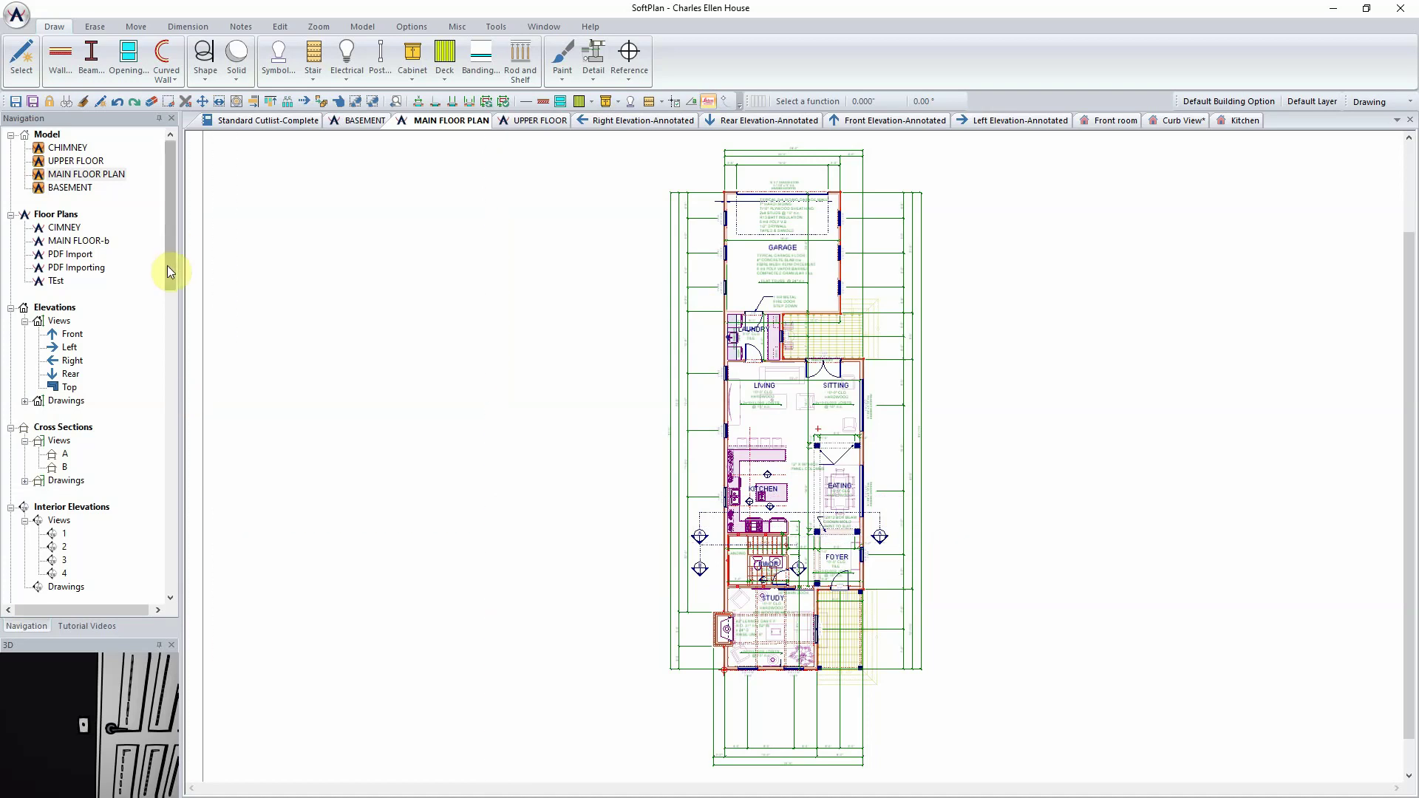
Start a new plan set named Sample Plan Set with the standard ARCH E page size
{"action": "left_click_drag", "start_coordinate": [167, 268], "coordinate": [178, 414]}
{"action": "left_click", "coordinate": [51, 414]}
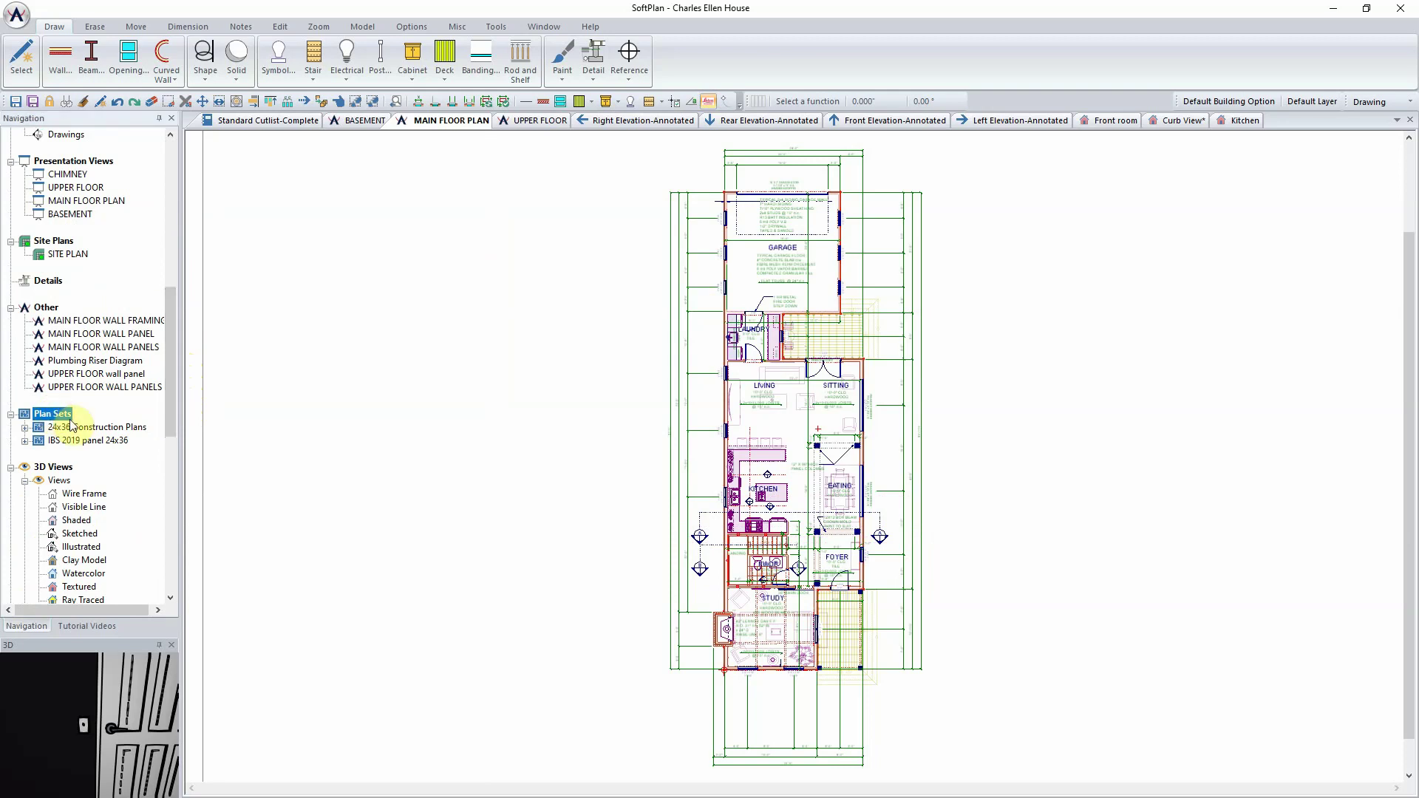
{"action": "right_click", "coordinate": [53, 414]}
{"action": "left_click", "coordinate": [92, 429]}
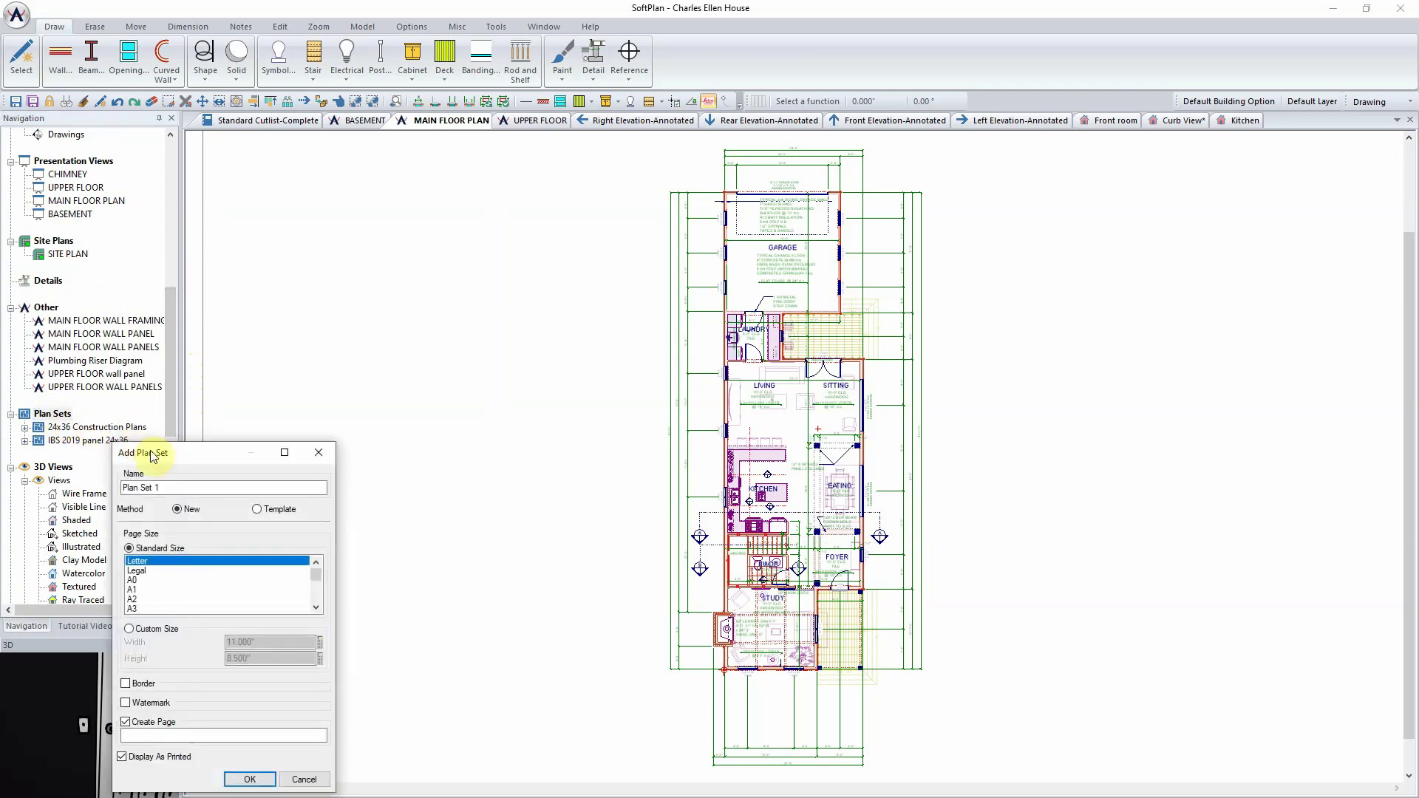
{"action": "left_click_drag", "start_coordinate": [198, 457], "coordinate": [493, 227]}
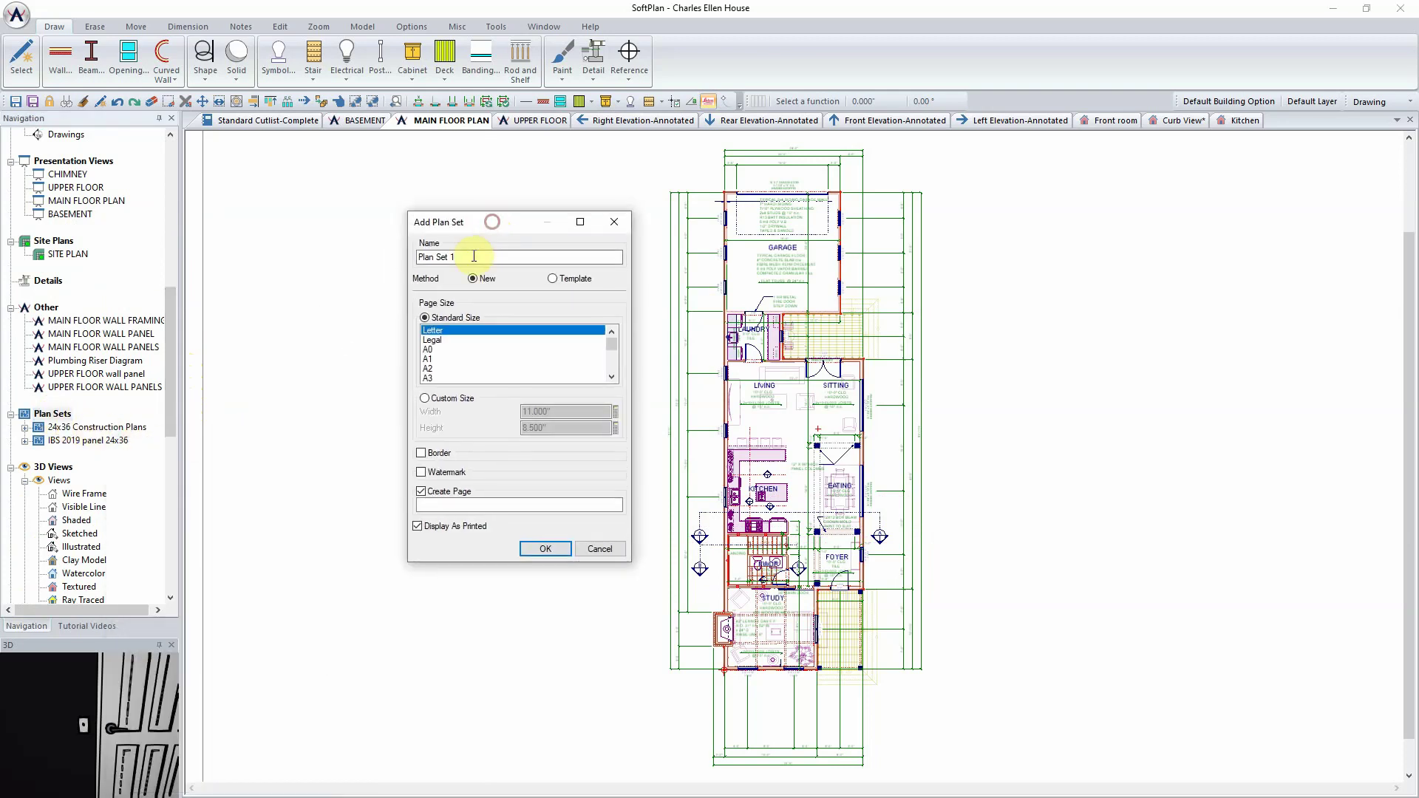
{"action": "type", "text": "Sample Plan Se"}
{"action": "left_click_drag", "start_coordinate": [616, 347], "coordinate": [618, 380]}
{"action": "left_click", "coordinate": [442, 379]}
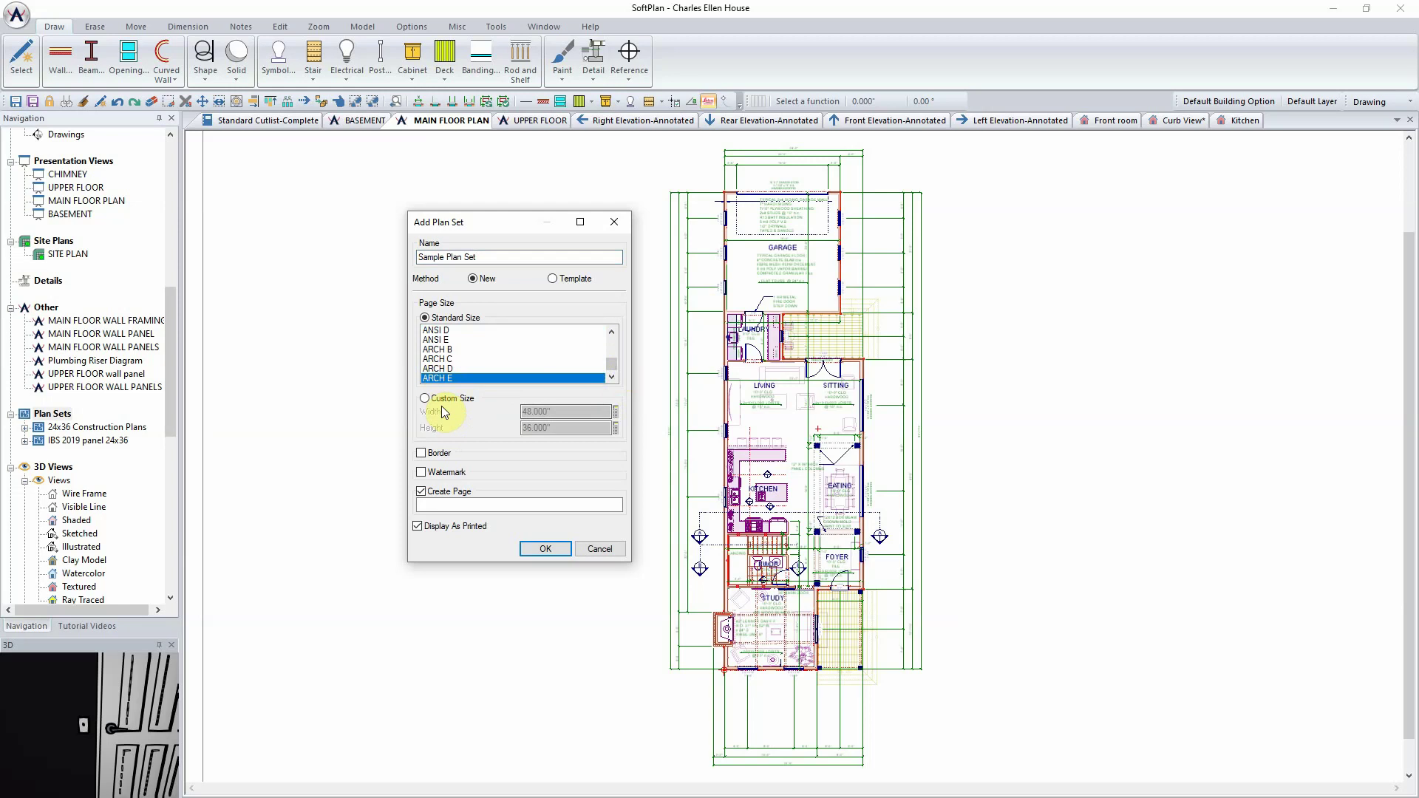
Give the plan set a border using the 36x48 arch E side border title block
{"action": "left_click", "coordinate": [438, 452]}
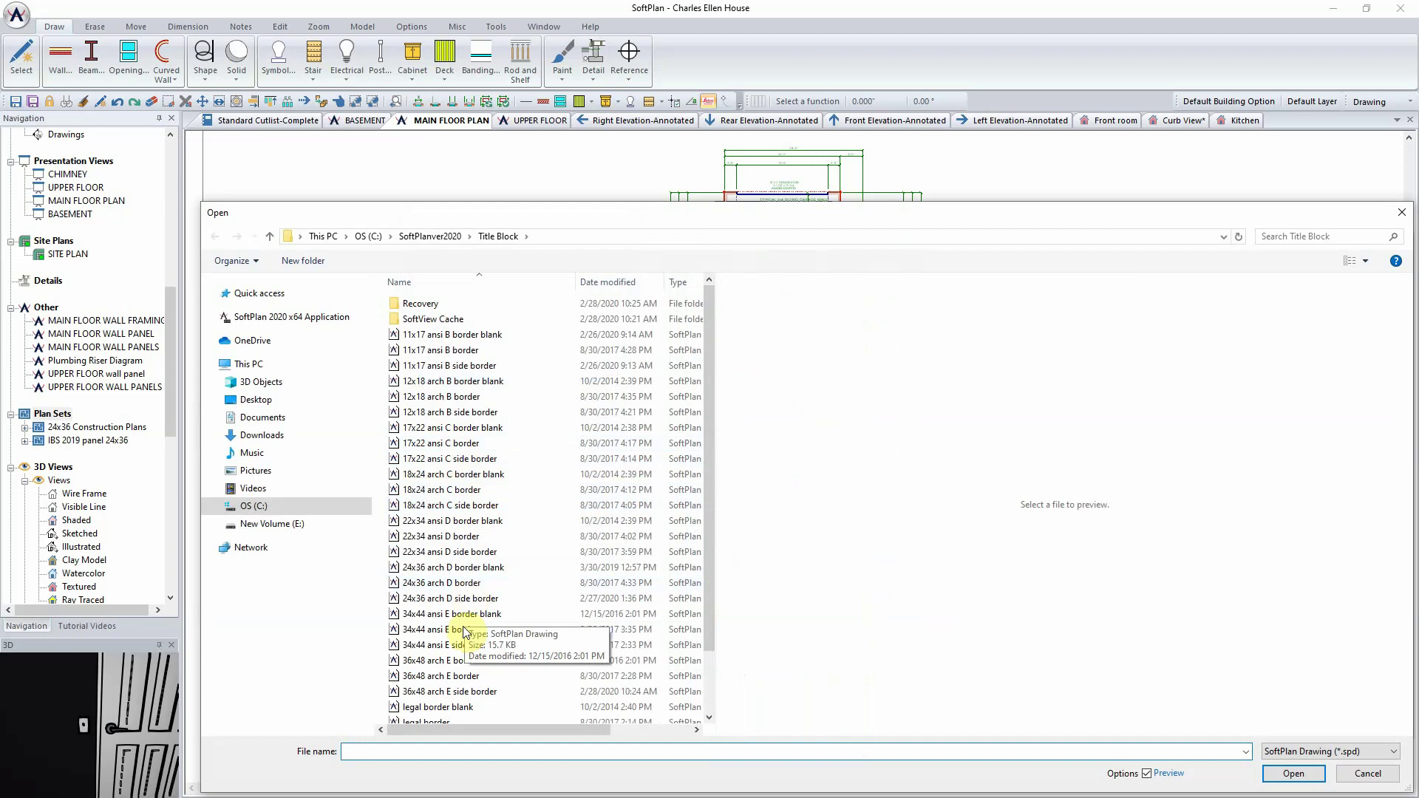
{"action": "left_click", "coordinate": [446, 692]}
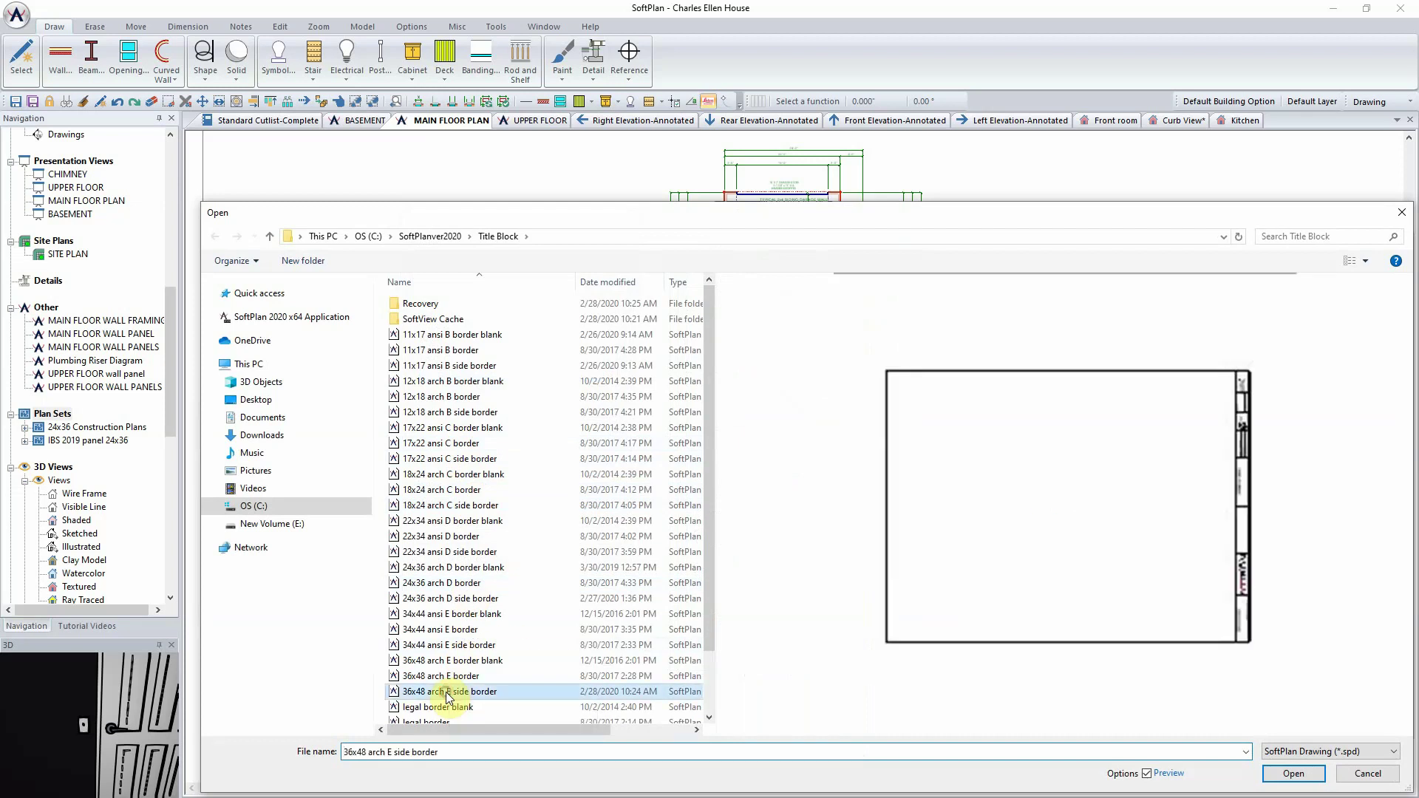
{"action": "left_click", "coordinate": [1293, 773]}
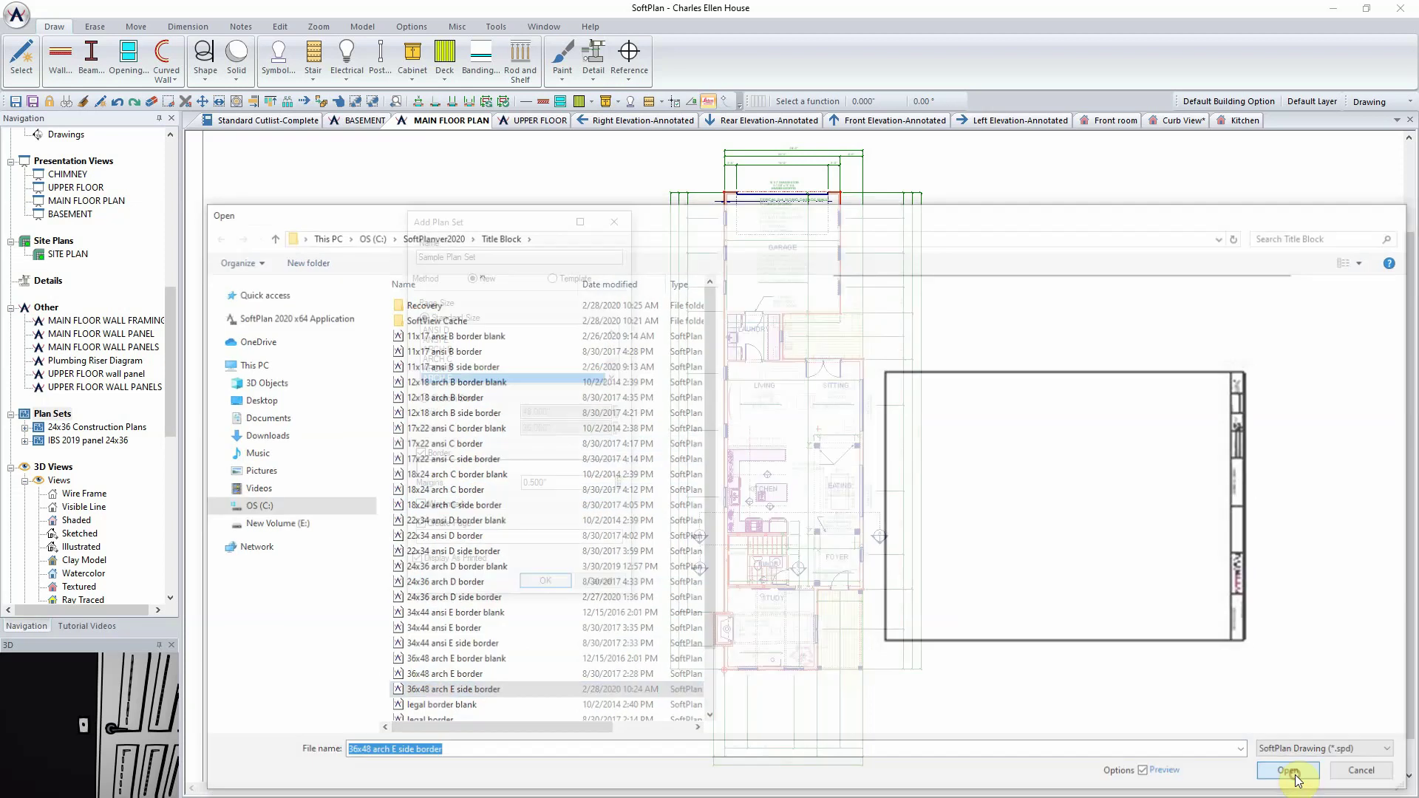
{"action": "left_click", "coordinate": [422, 505]}
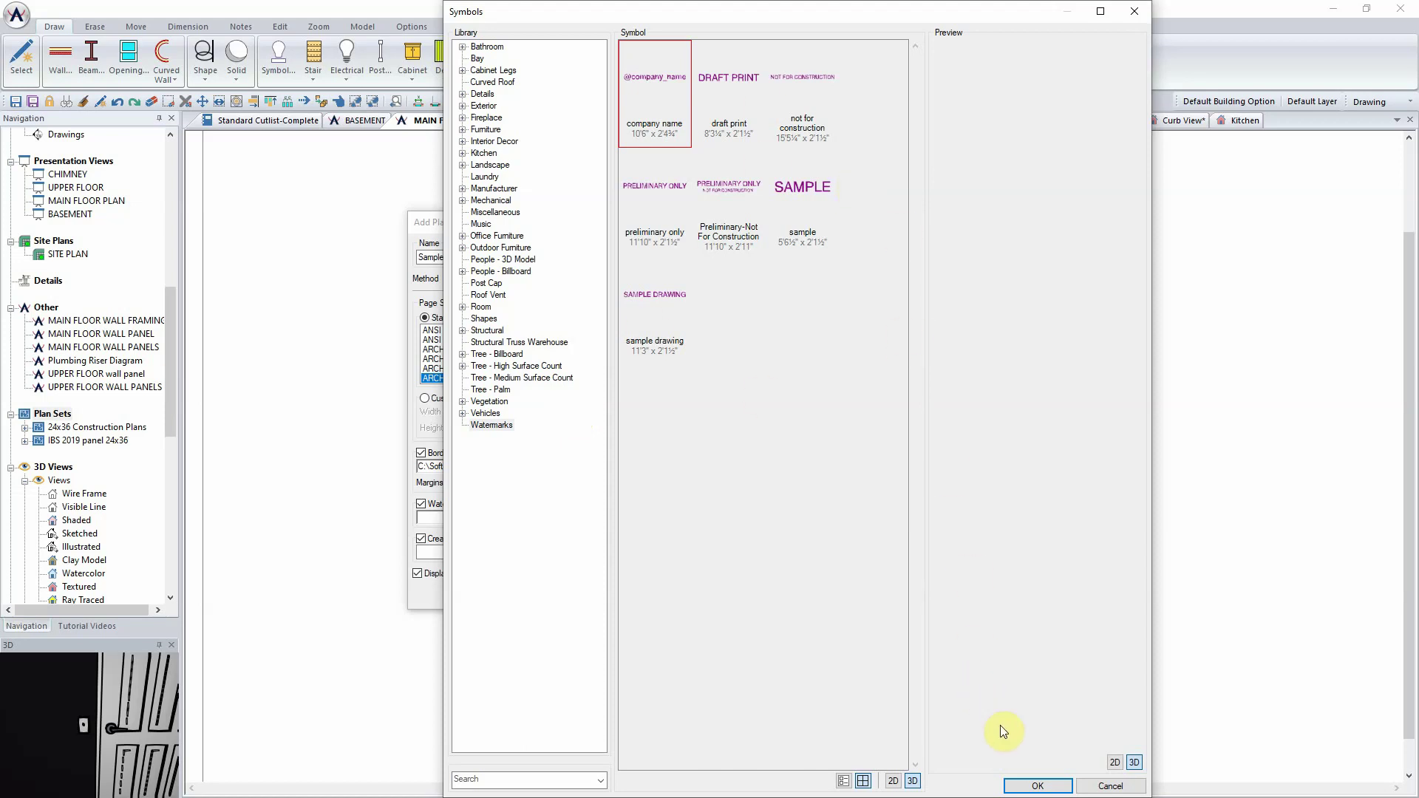
{"action": "left_click", "coordinate": [1038, 785]}
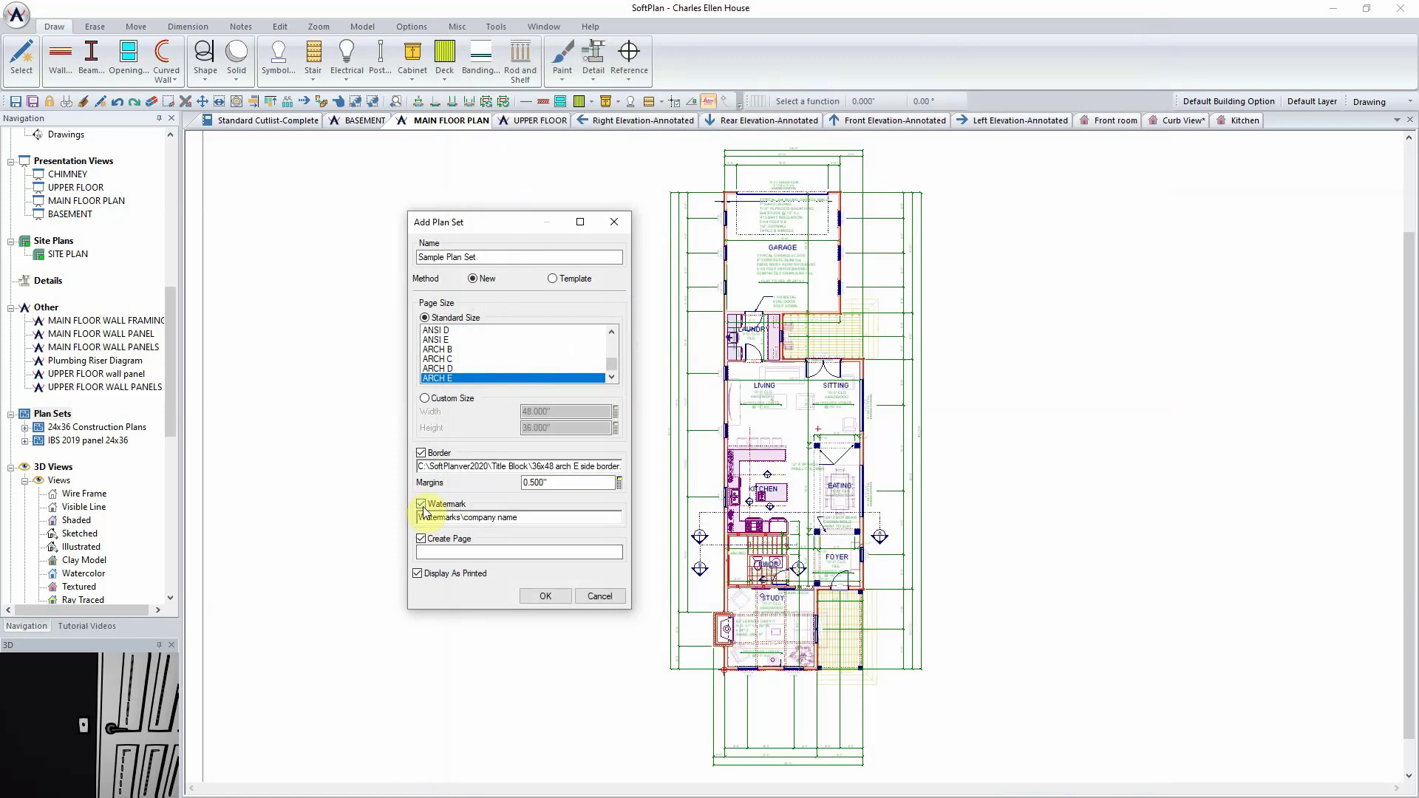
{"action": "left_click", "coordinate": [422, 504]}
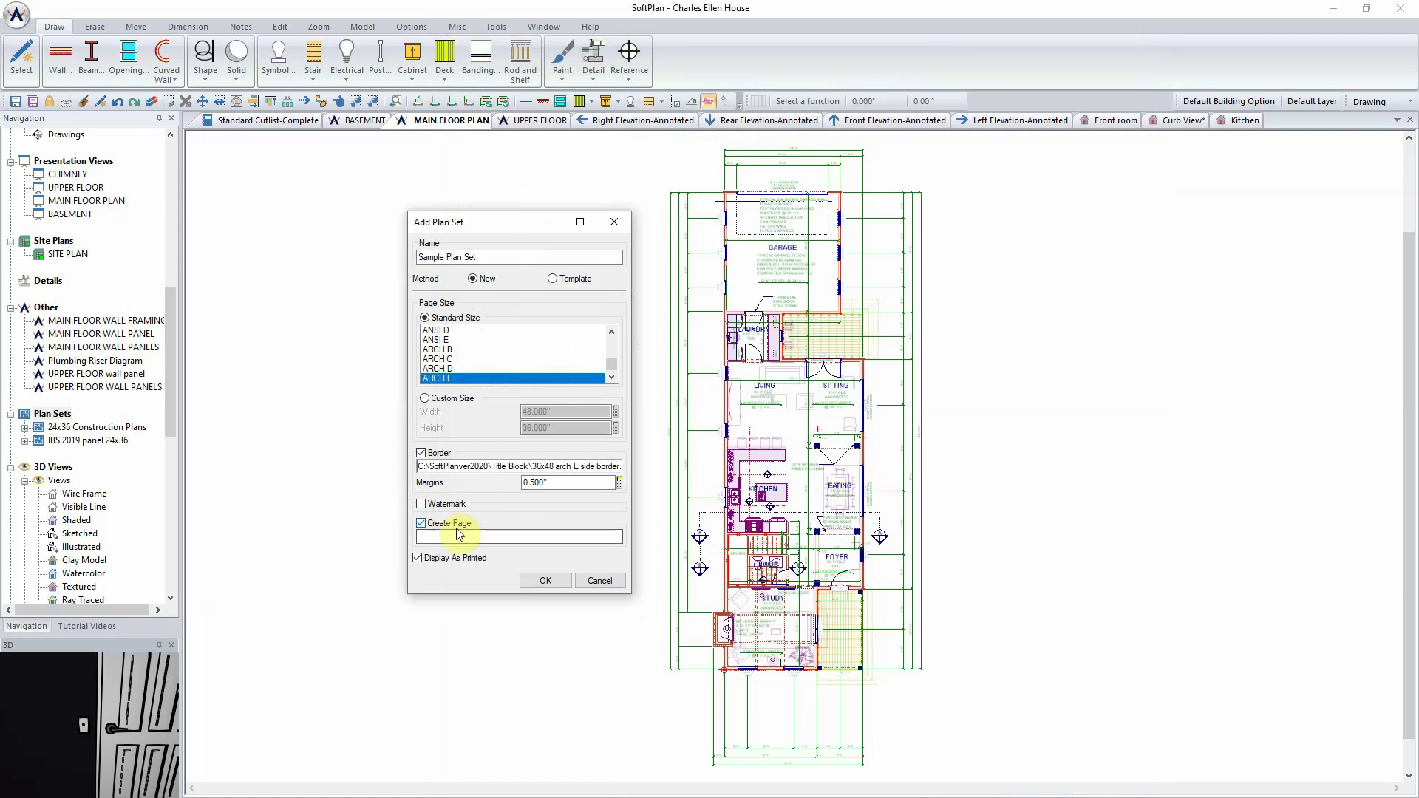
Turn off creating an initial page and create the plan set
{"action": "left_click", "coordinate": [421, 523]}
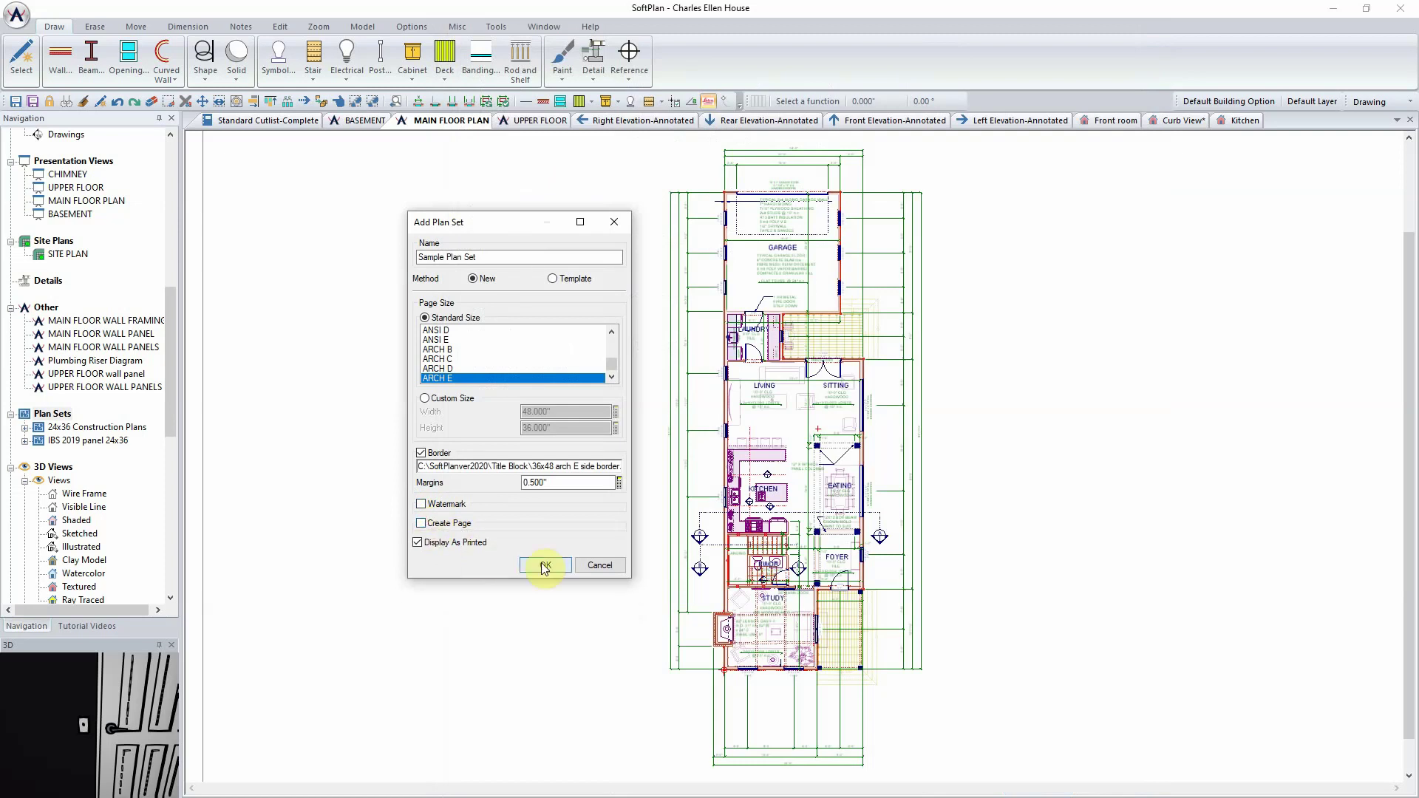
{"action": "left_click", "coordinate": [544, 566]}
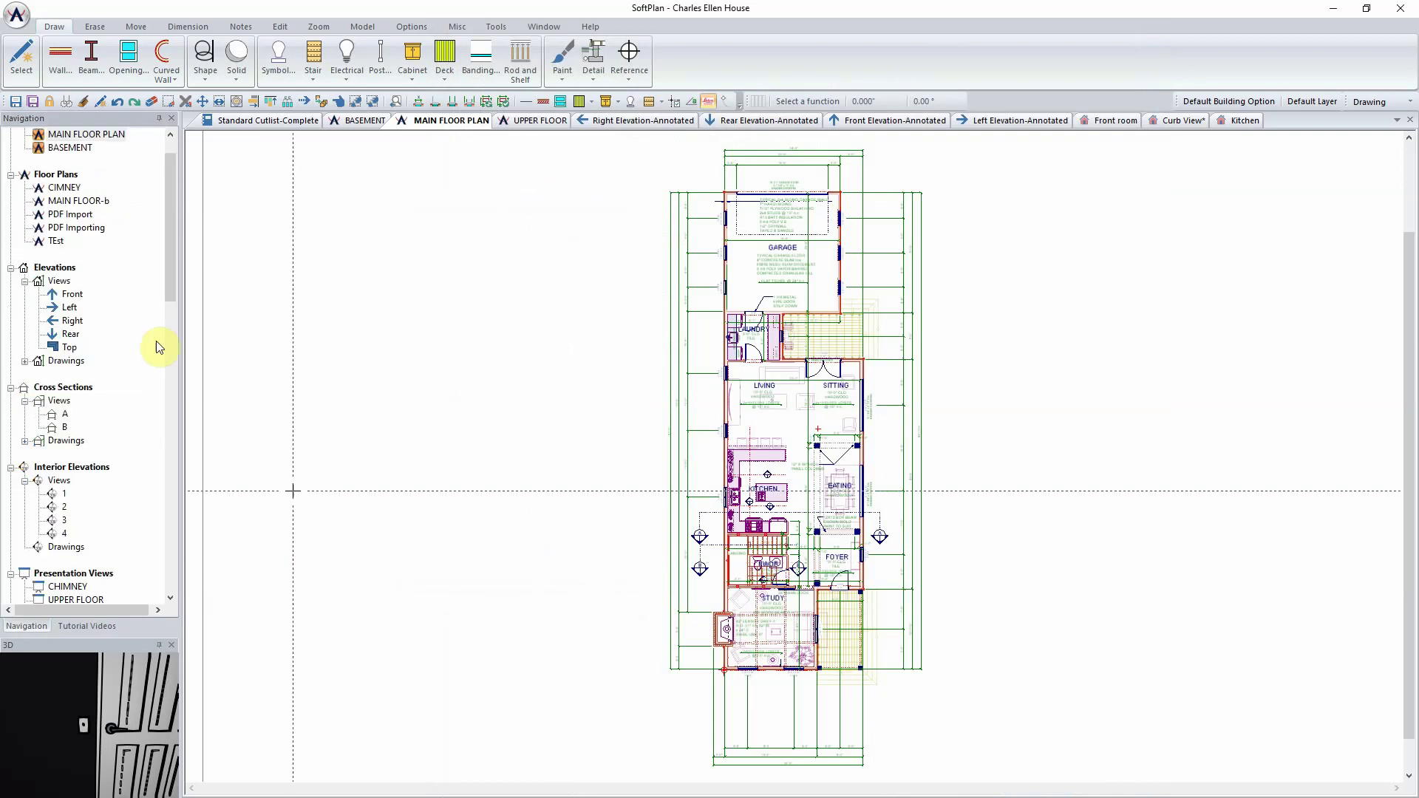
Add a group named Architectural with the prefix A to Sample Plan Set
{"action": "left_click_drag", "start_coordinate": [168, 285], "coordinate": [195, 447]}
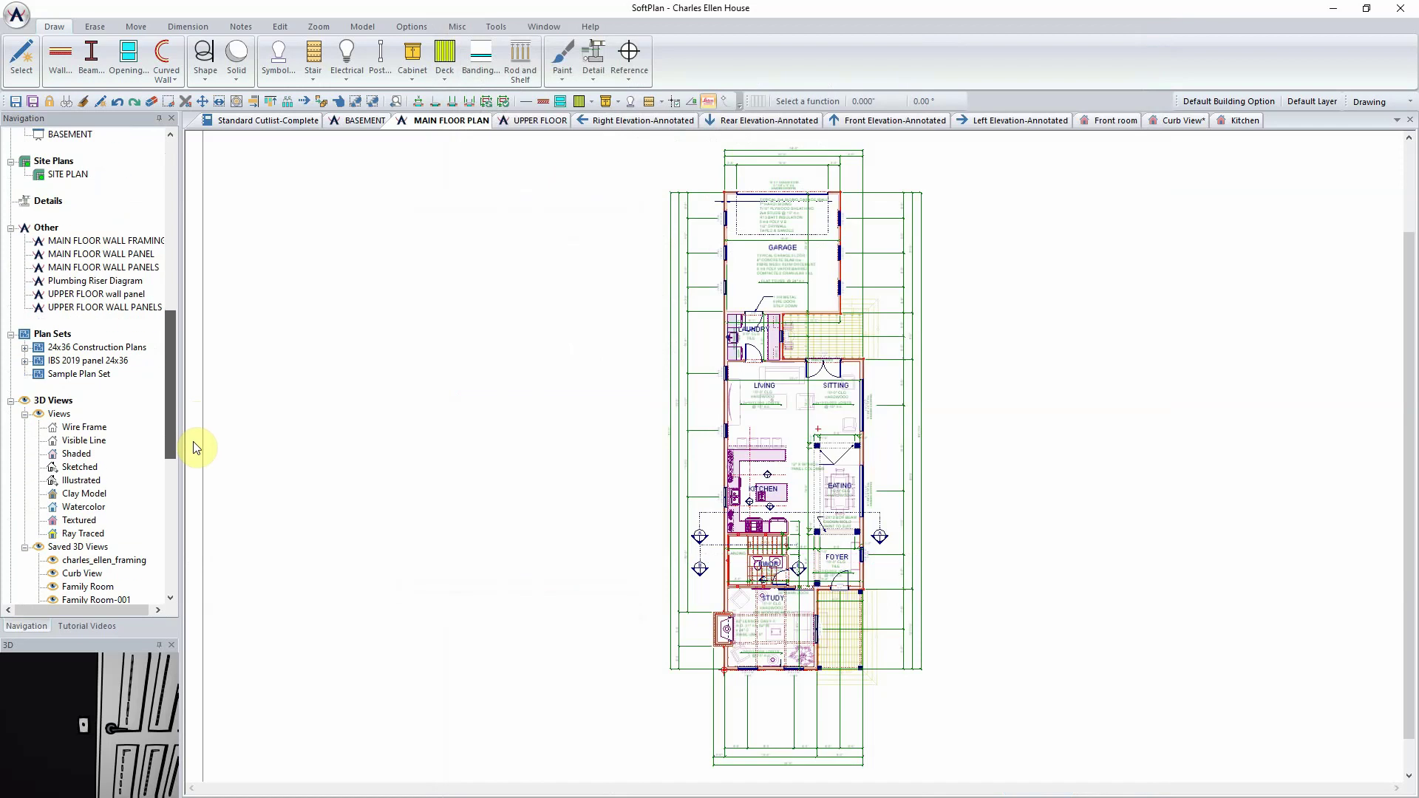
{"action": "left_click", "coordinate": [94, 376]}
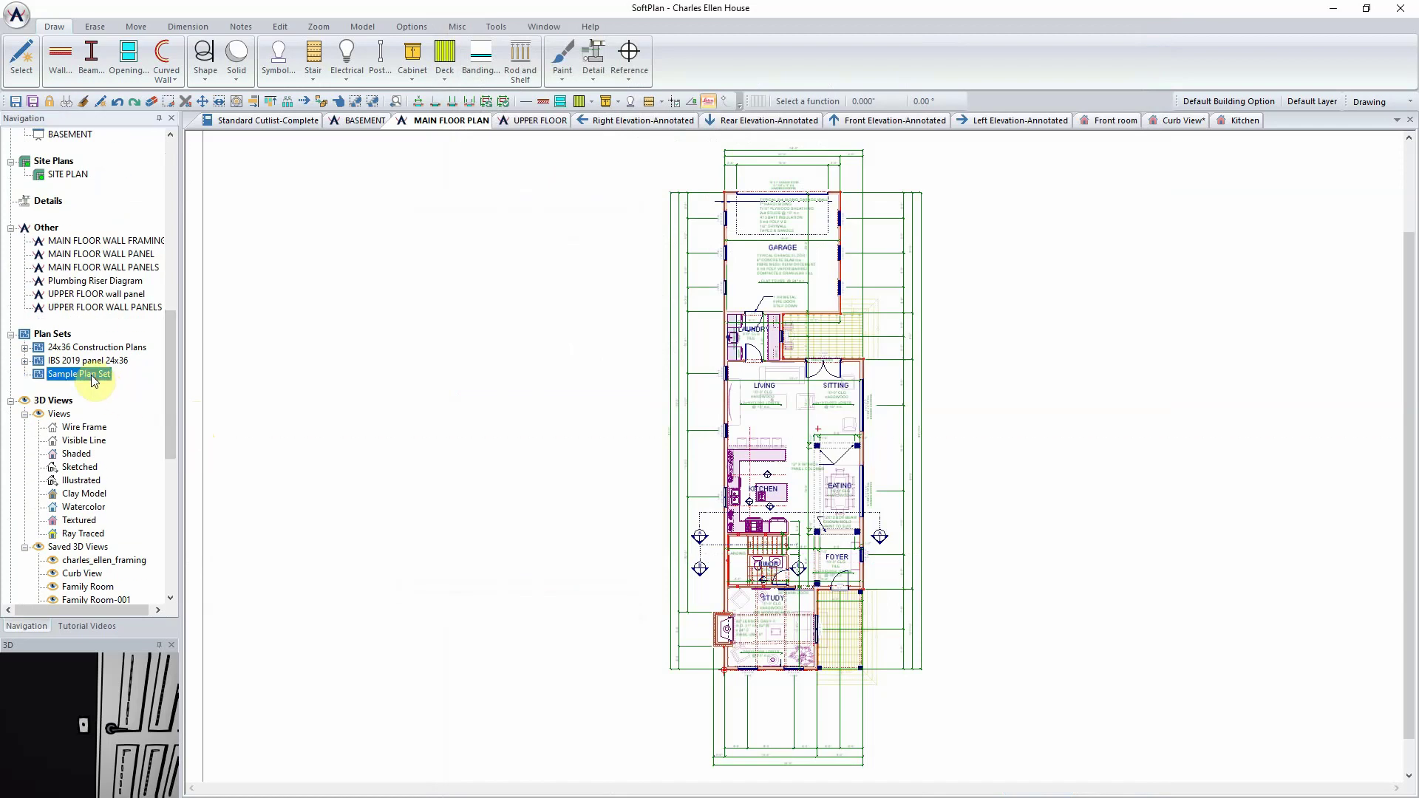
{"action": "right_click", "coordinate": [94, 379]}
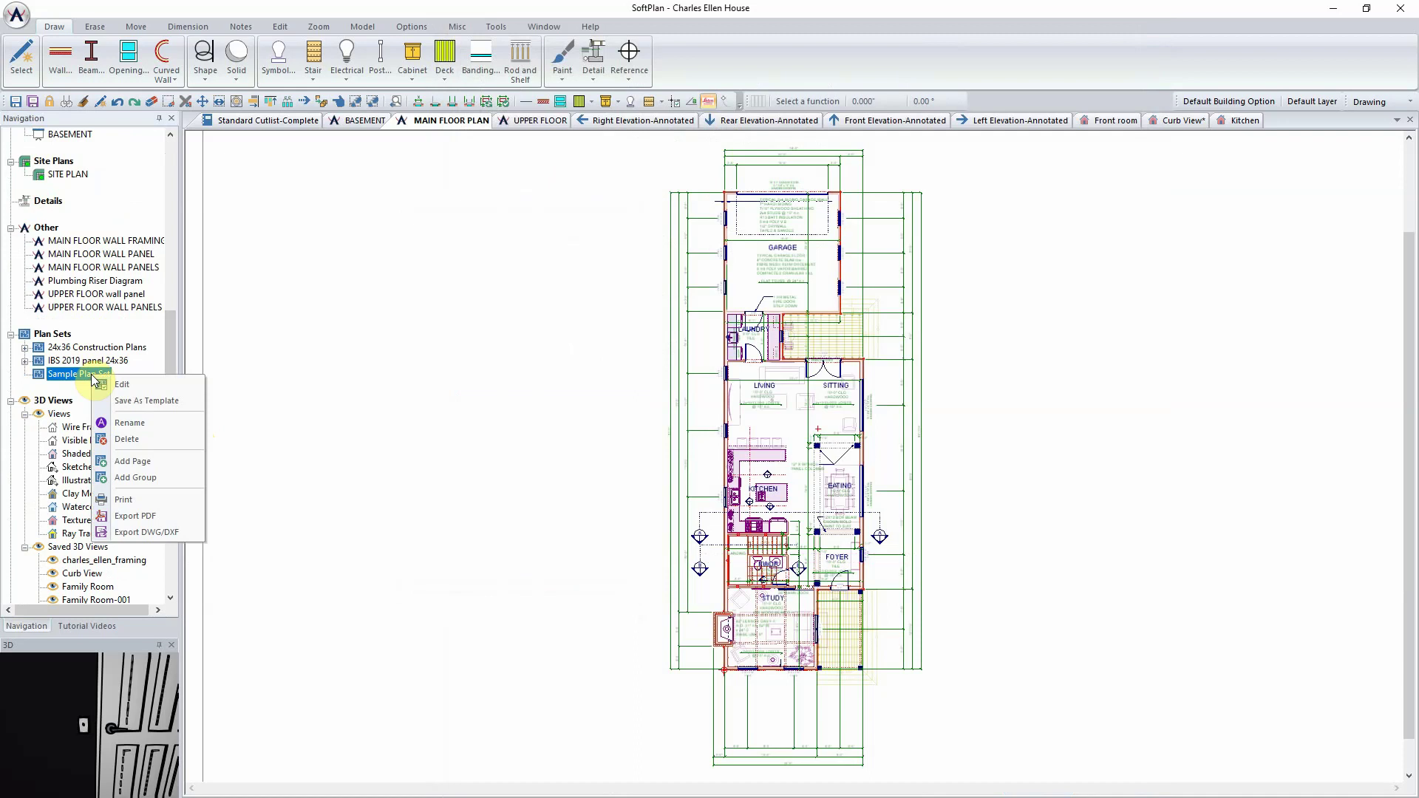
{"action": "left_click", "coordinate": [162, 477]}
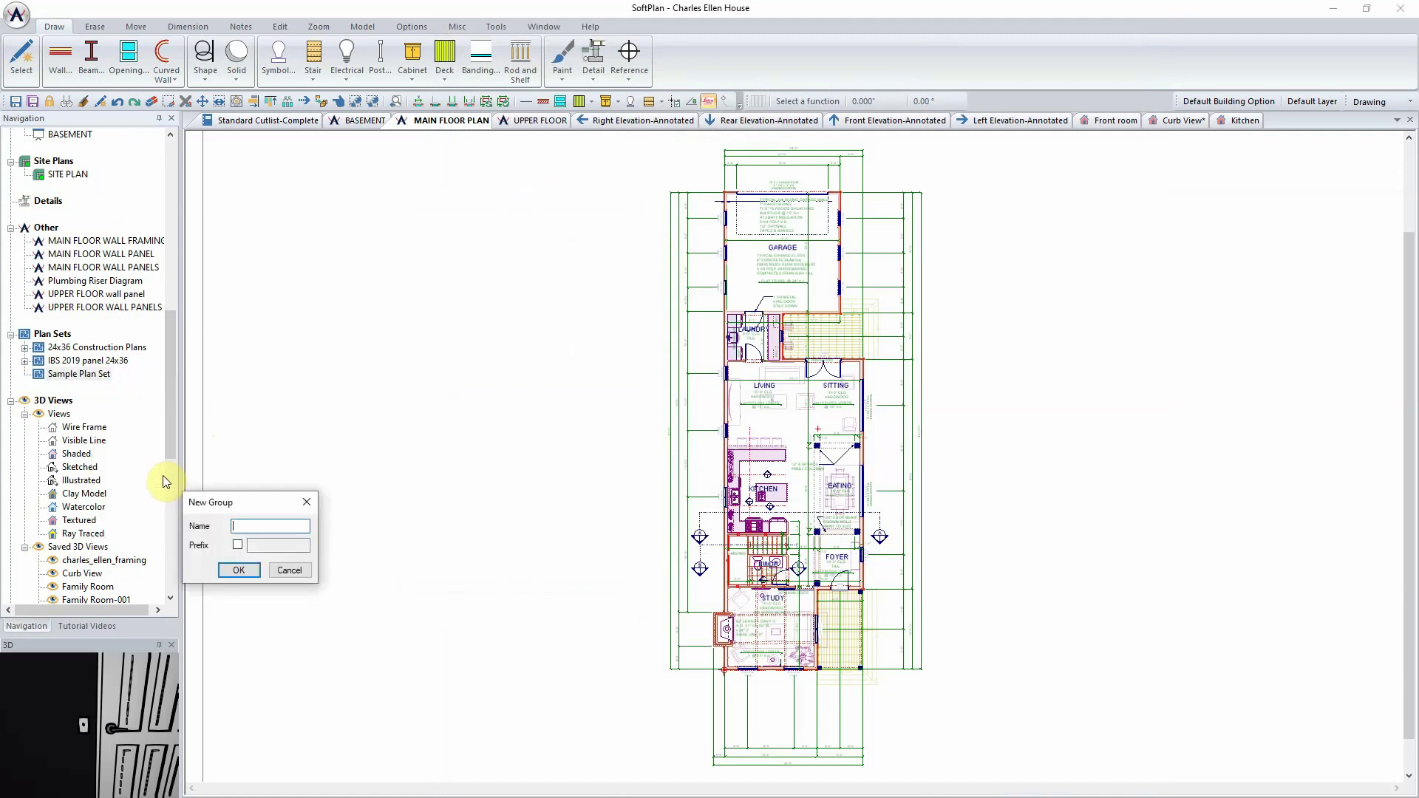
{"action": "type", "text": "Architectural"}
{"action": "left_click", "coordinate": [238, 545]}
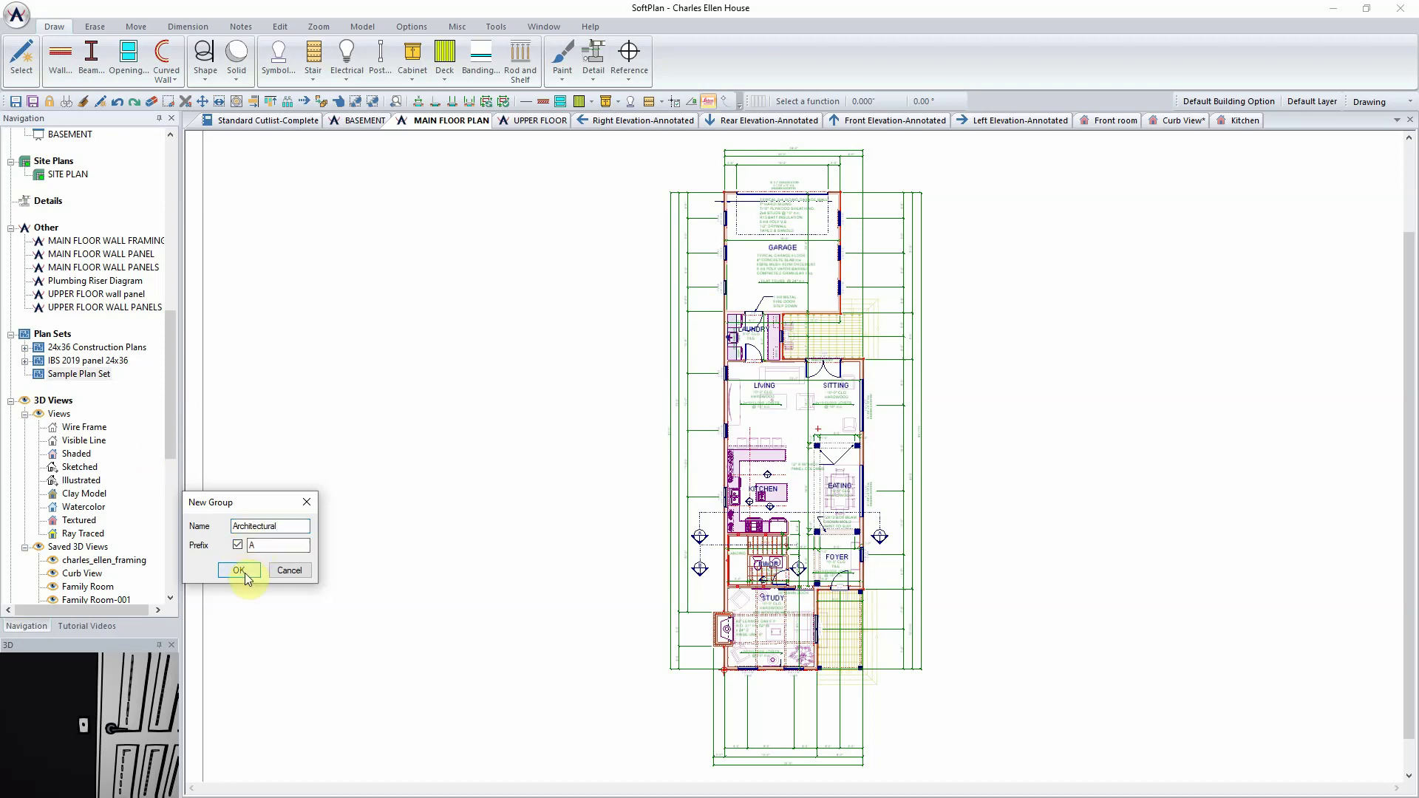
{"action": "left_click", "coordinate": [246, 573]}
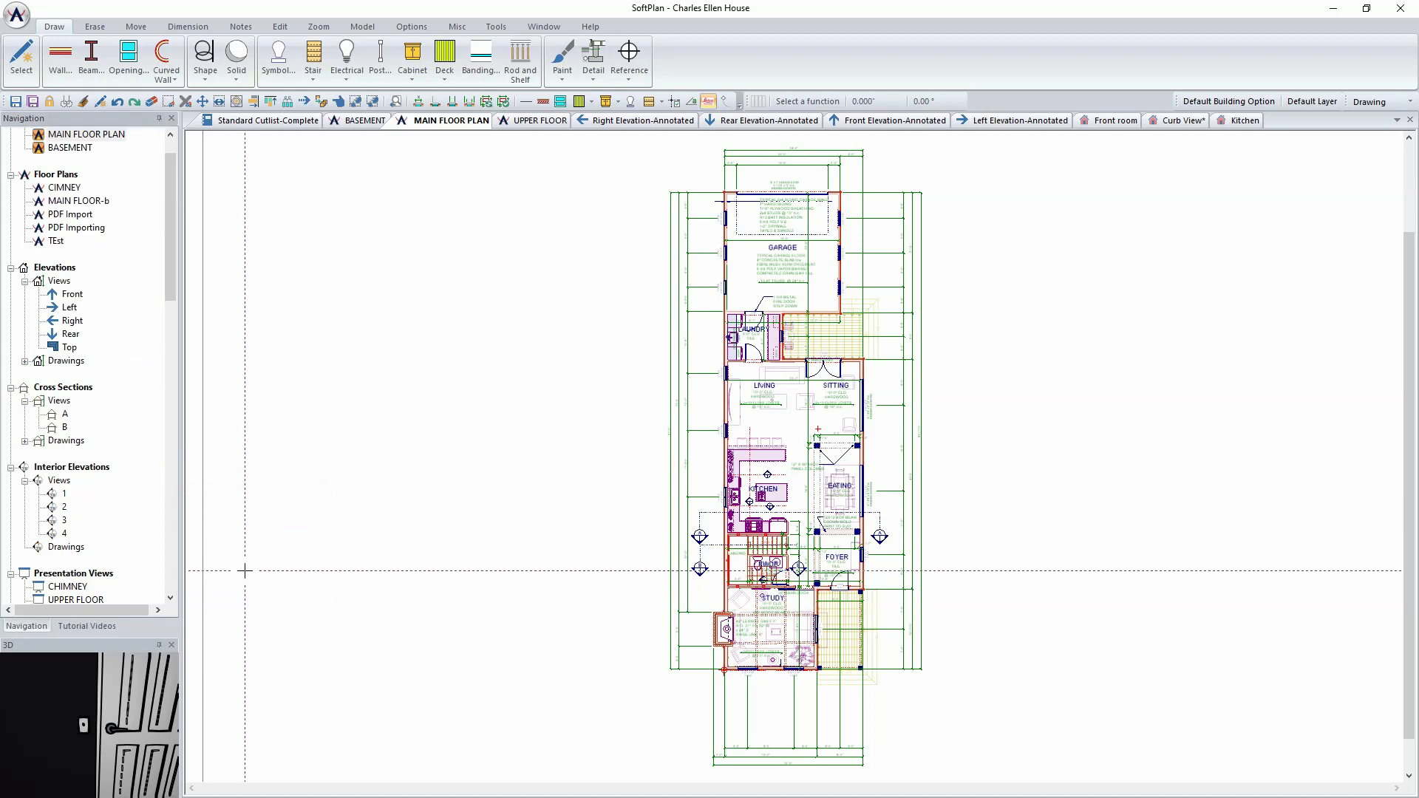
Add a page named Main Floor Plan to the Architectural group of Sample Plan Set
{"action": "left_click_drag", "start_coordinate": [173, 283], "coordinate": [188, 411]}
{"action": "left_click", "coordinate": [104, 480]}
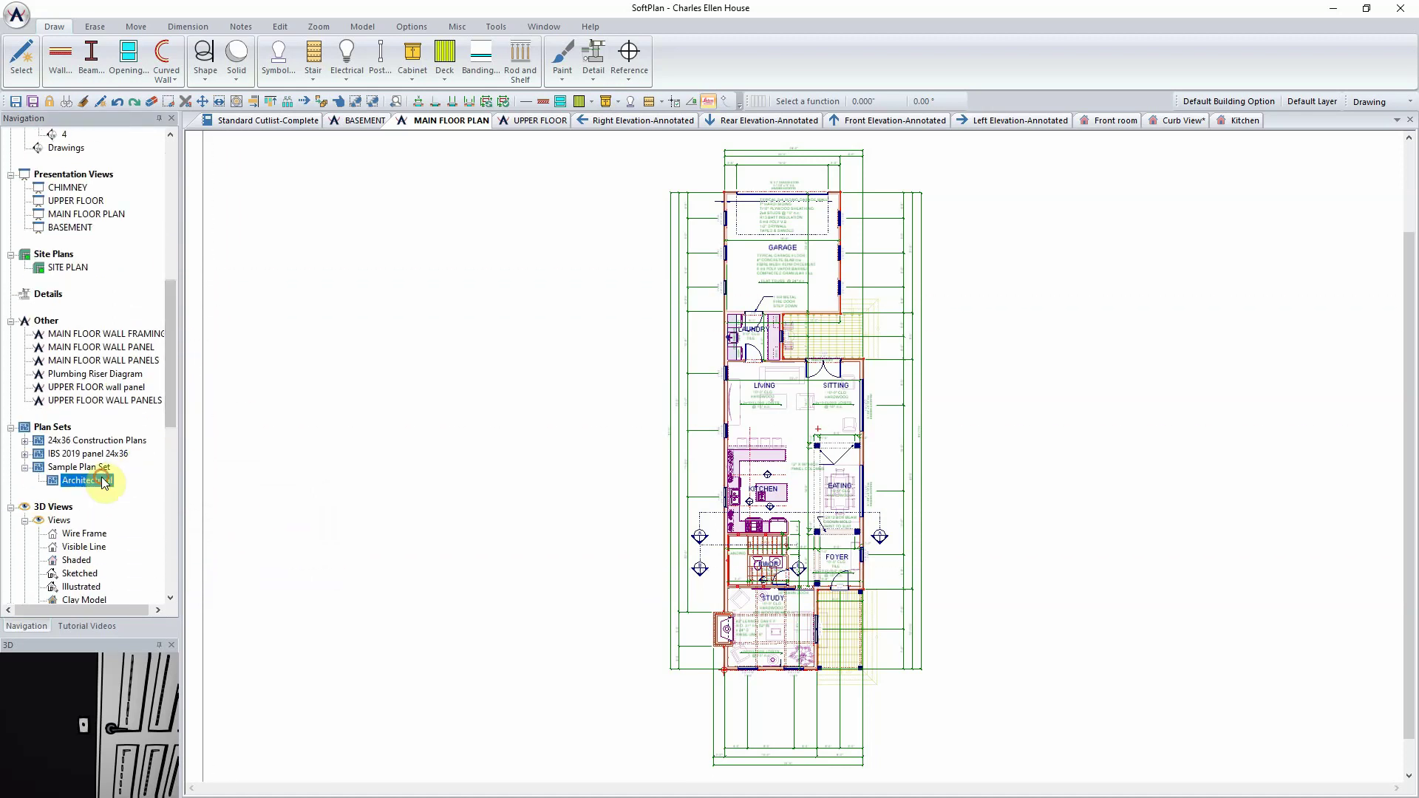
{"action": "right_click", "coordinate": [104, 481]}
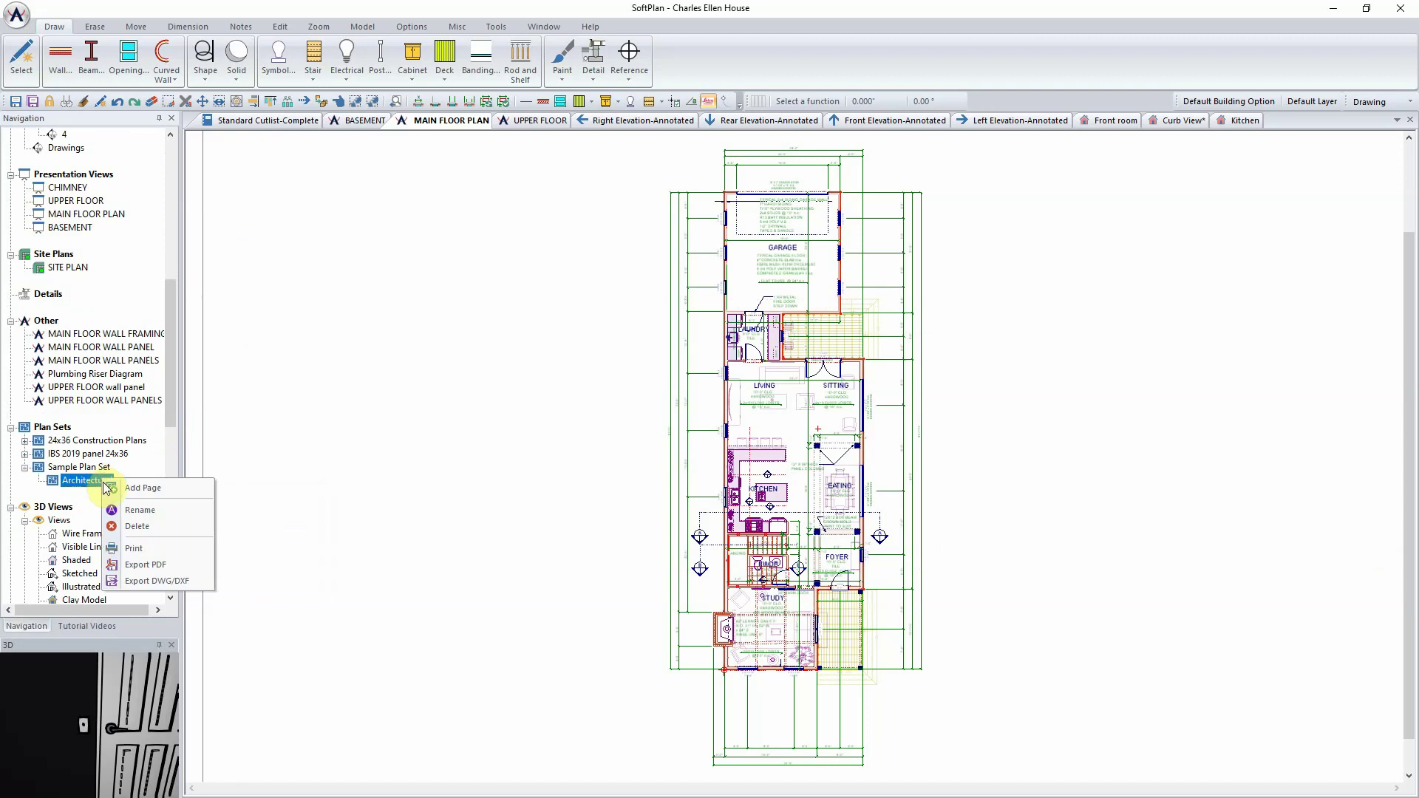
{"action": "left_click", "coordinate": [160, 487]}
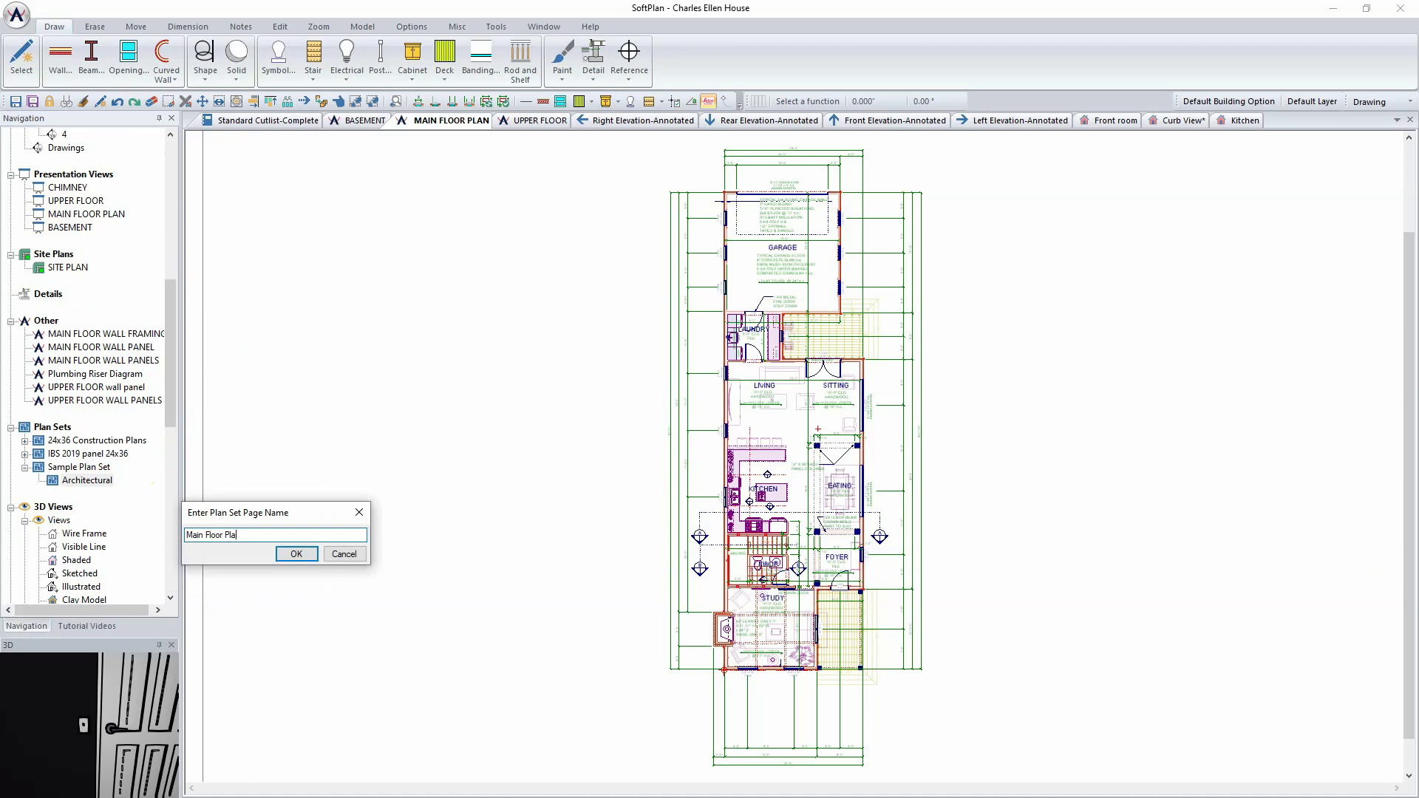
{"action": "left_click", "coordinate": [296, 553]}
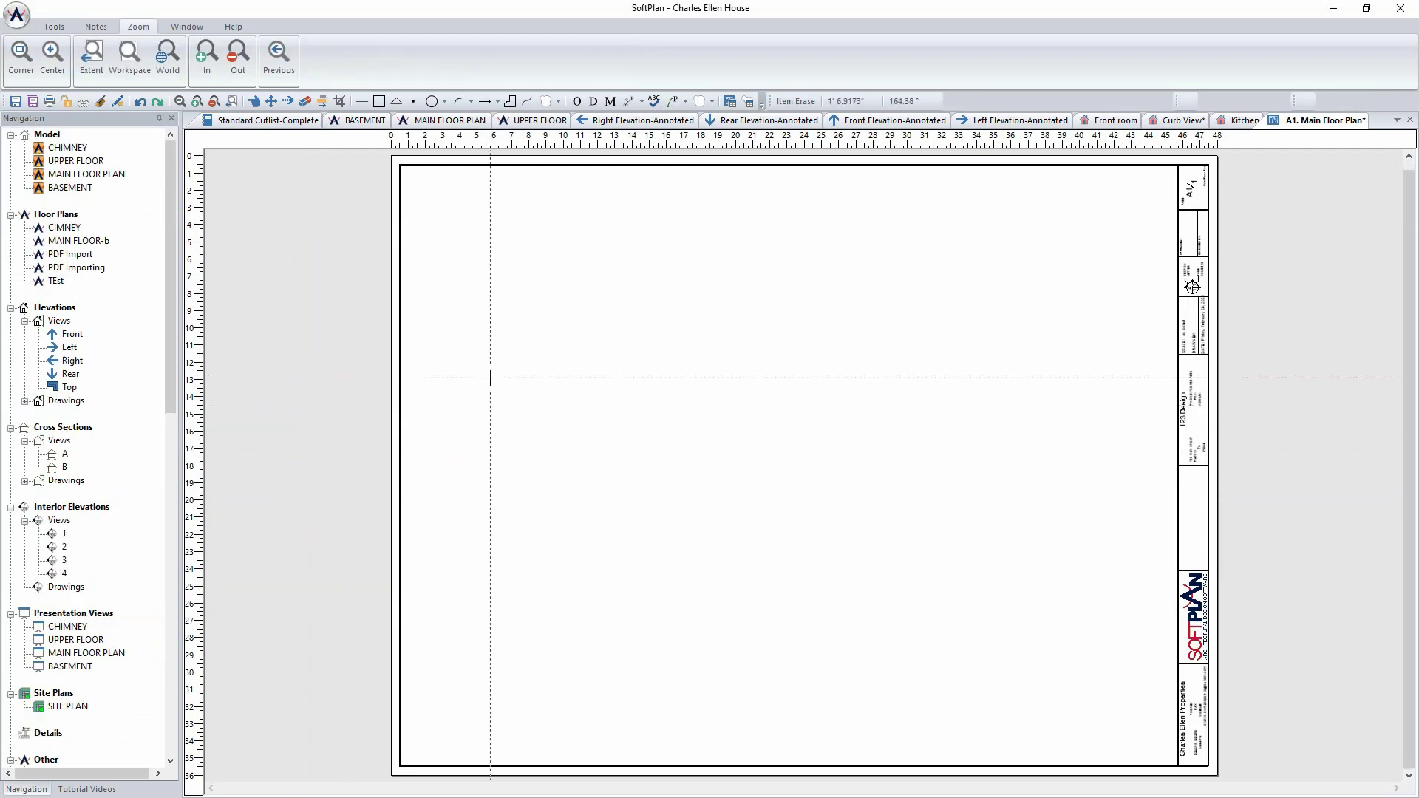
Place the MAIN FLOOR PLAN model drawing on the left half of the new page, inside the border
{"action": "scroll", "coordinate": [806, 440], "scroll_direction": "up", "scroll_amount": 3}
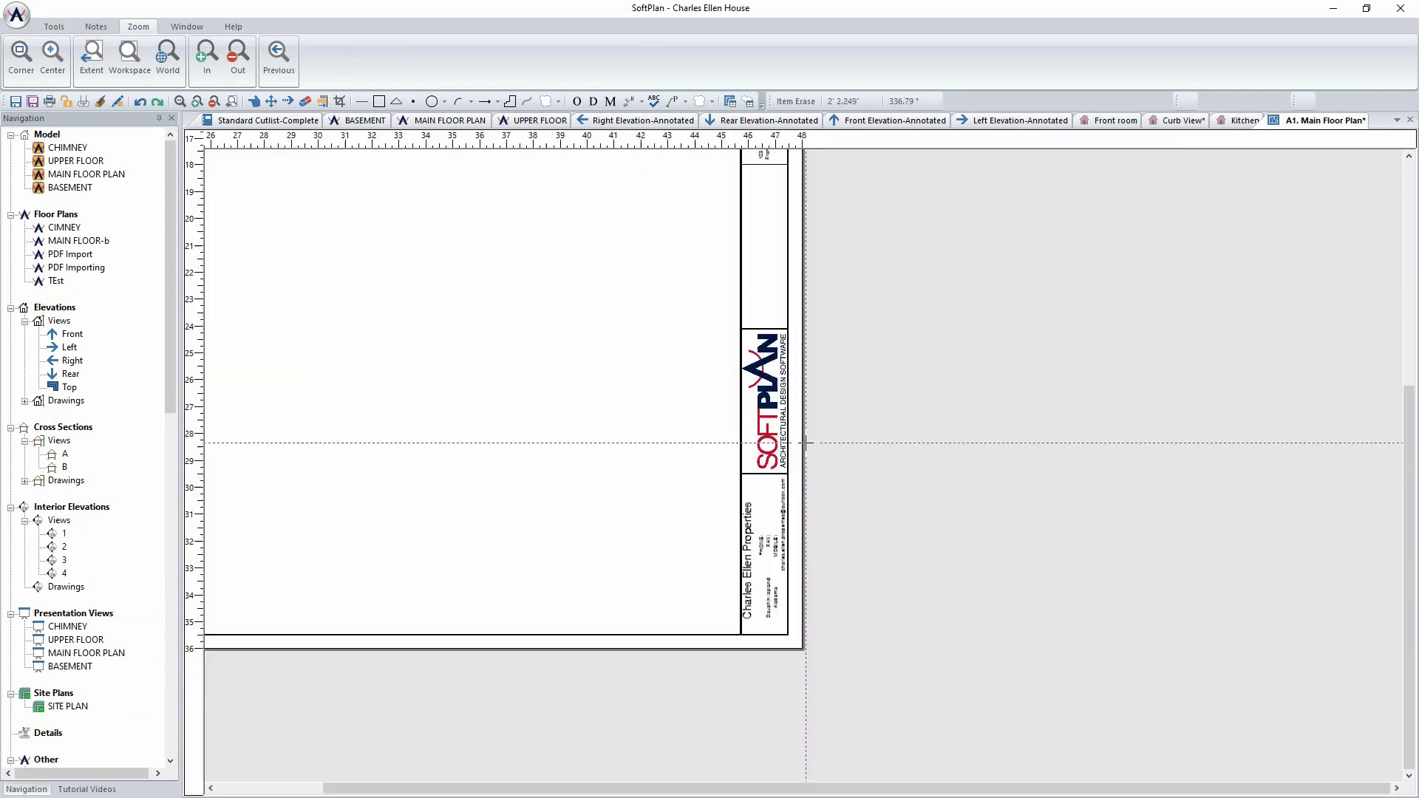
{"action": "scroll", "coordinate": [808, 441], "scroll_direction": "down", "scroll_amount": 1}
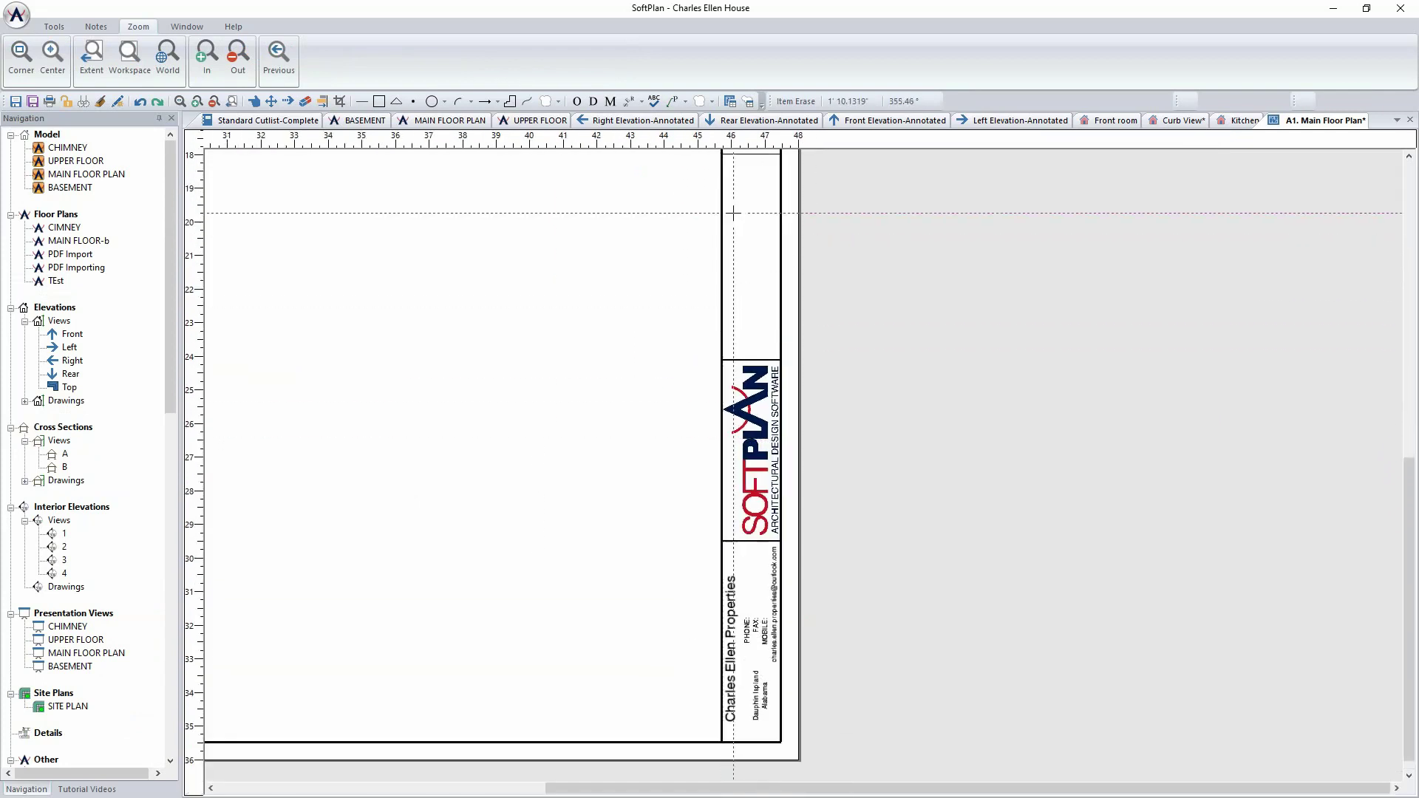
{"action": "middle_click_drag", "start_coordinate": [747, 212], "coordinate": [750, 606]}
{"action": "middle_click_drag", "start_coordinate": [1011, 242], "coordinate": [1003, 531]}
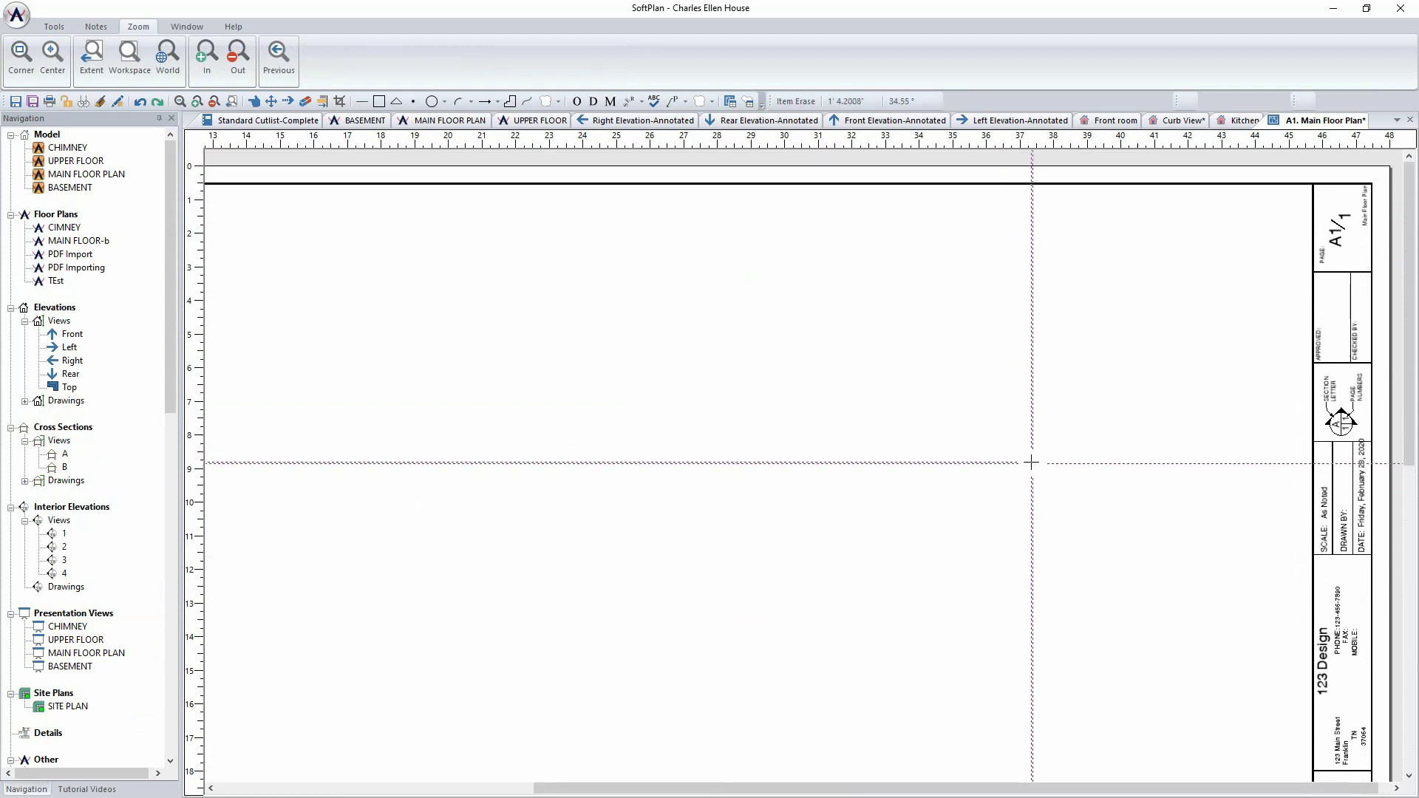
{"action": "left_click", "coordinate": [93, 59]}
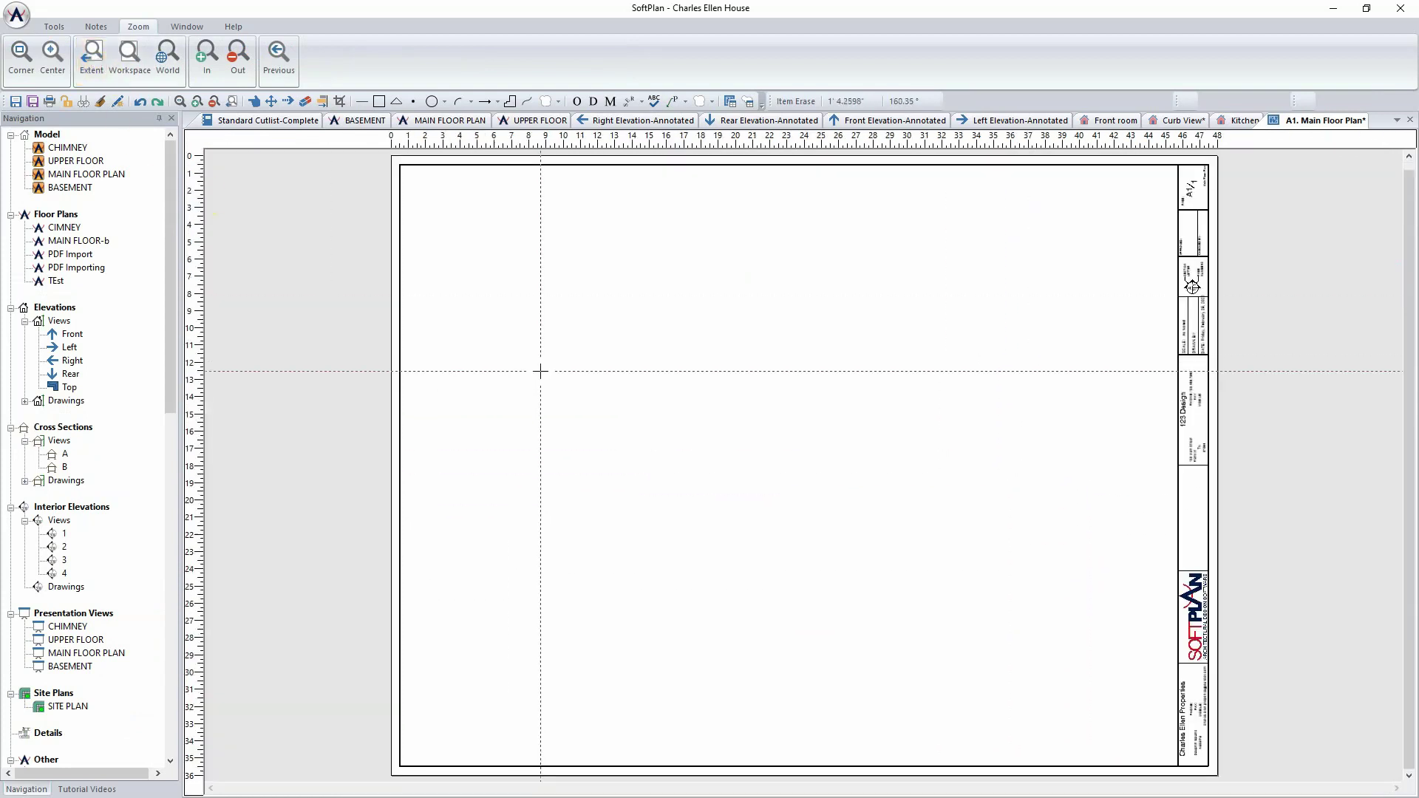
{"action": "left_click_drag", "start_coordinate": [103, 177], "coordinate": [559, 475]}
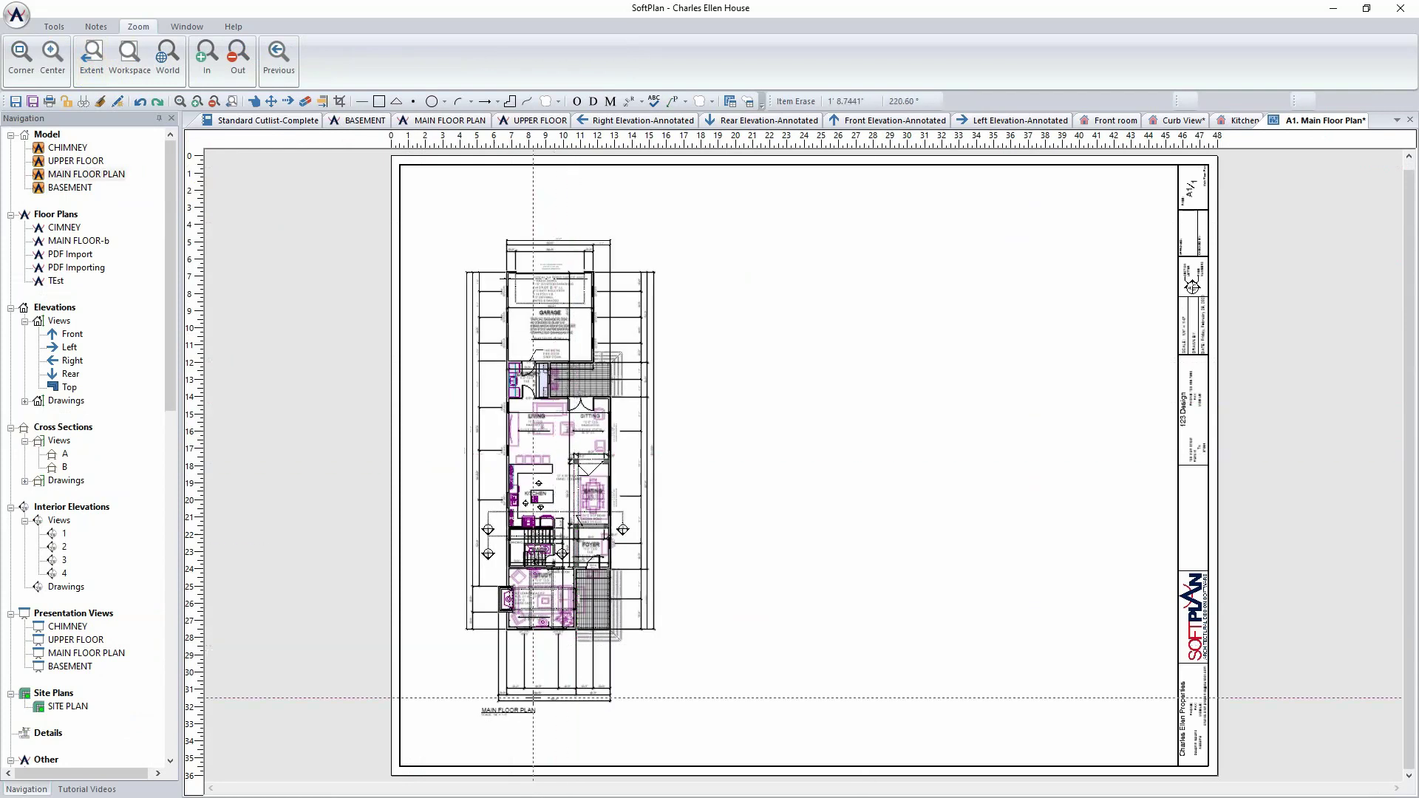
Examine the placed main floor plan's label on the sheet, its available scales and its label settings
{"action": "scroll", "coordinate": [551, 672], "scroll_direction": "up", "scroll_amount": 3}
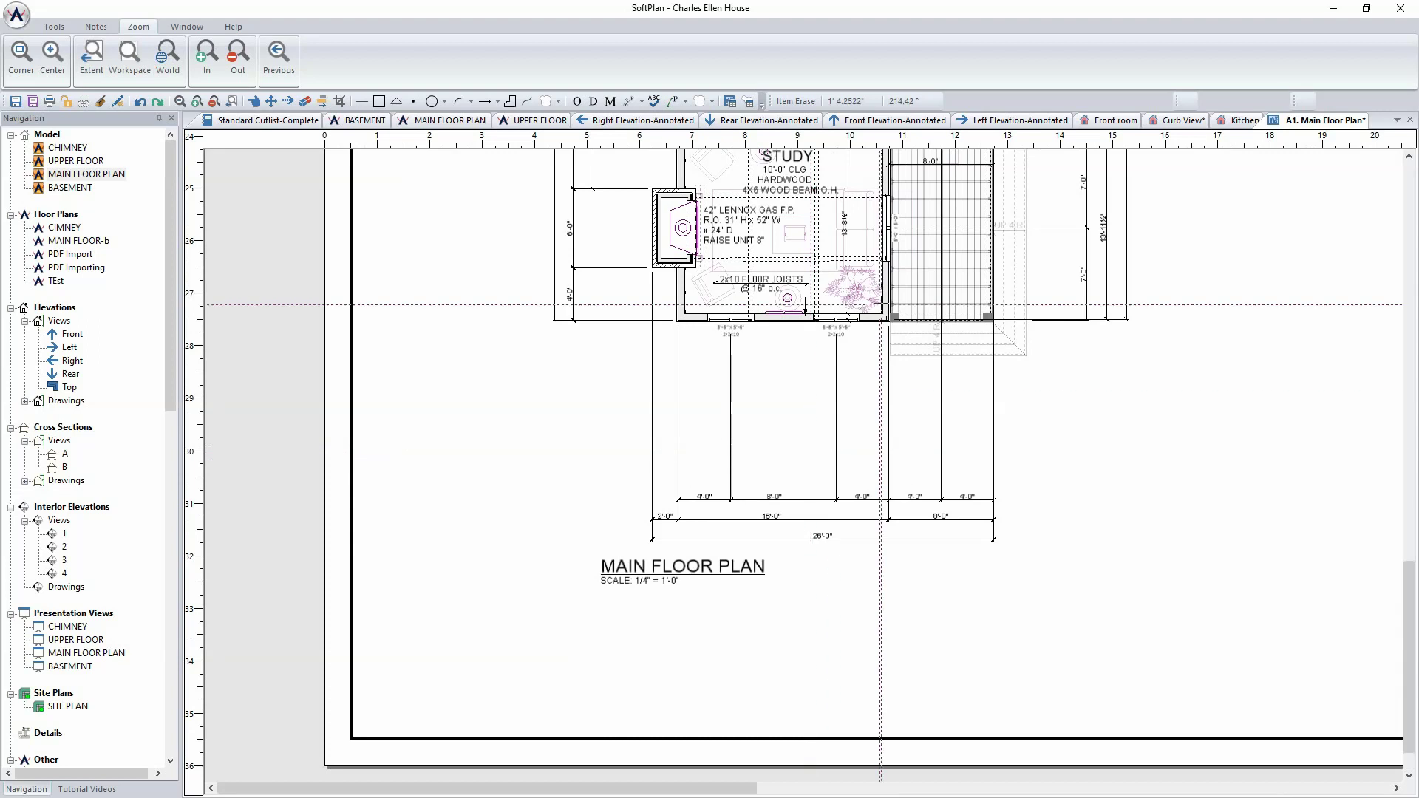
{"action": "left_click", "coordinate": [92, 54]}
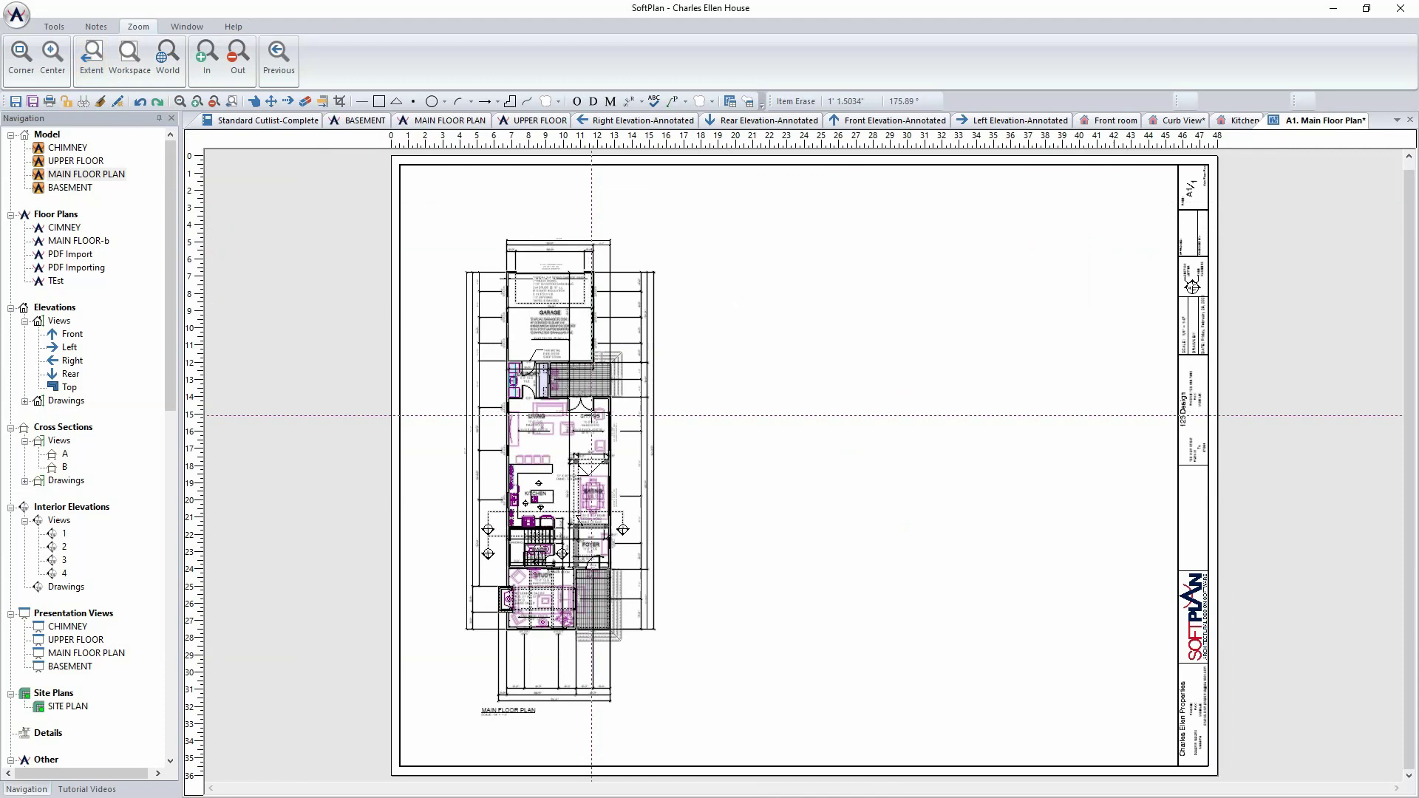
{"action": "right_click", "coordinate": [591, 415]}
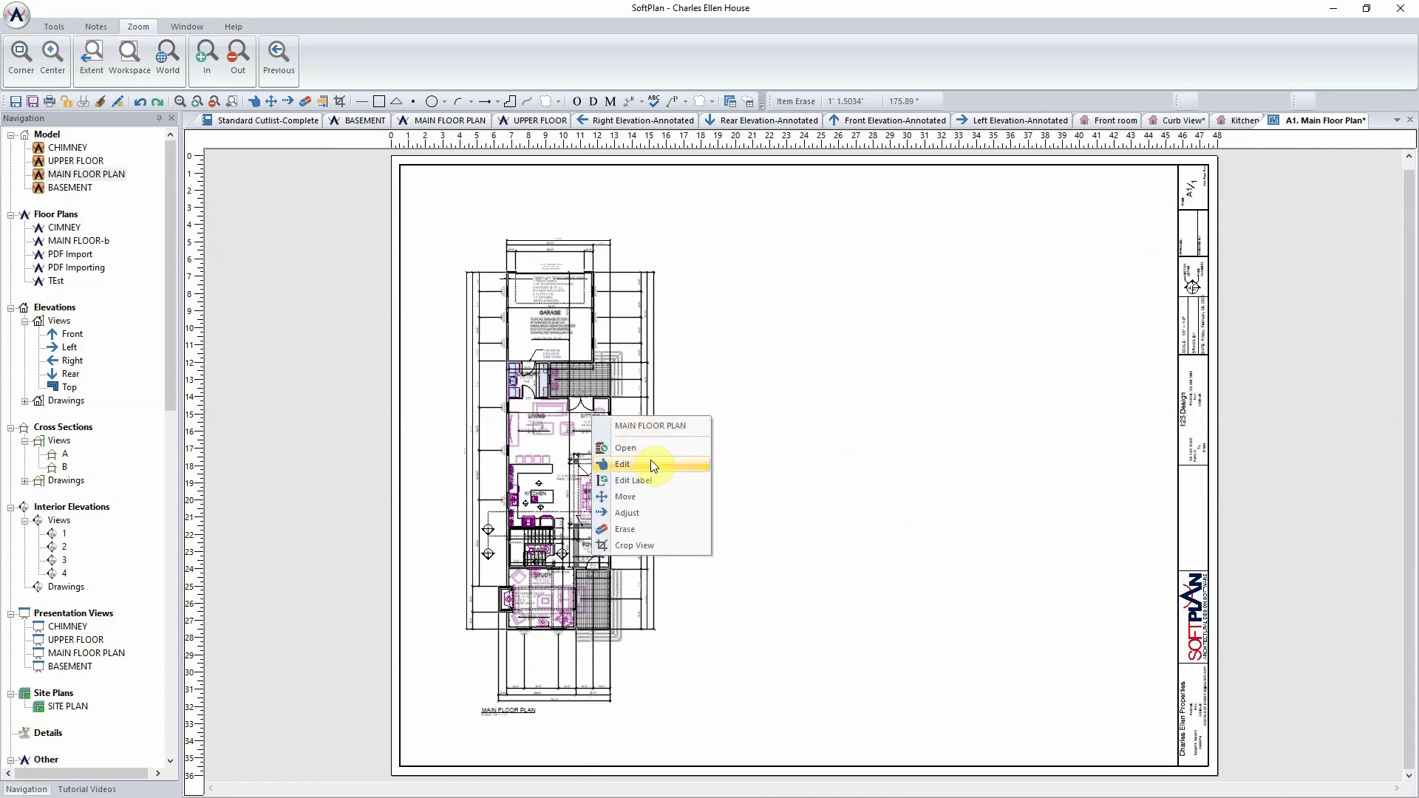
{"action": "left_click", "coordinate": [651, 461]}
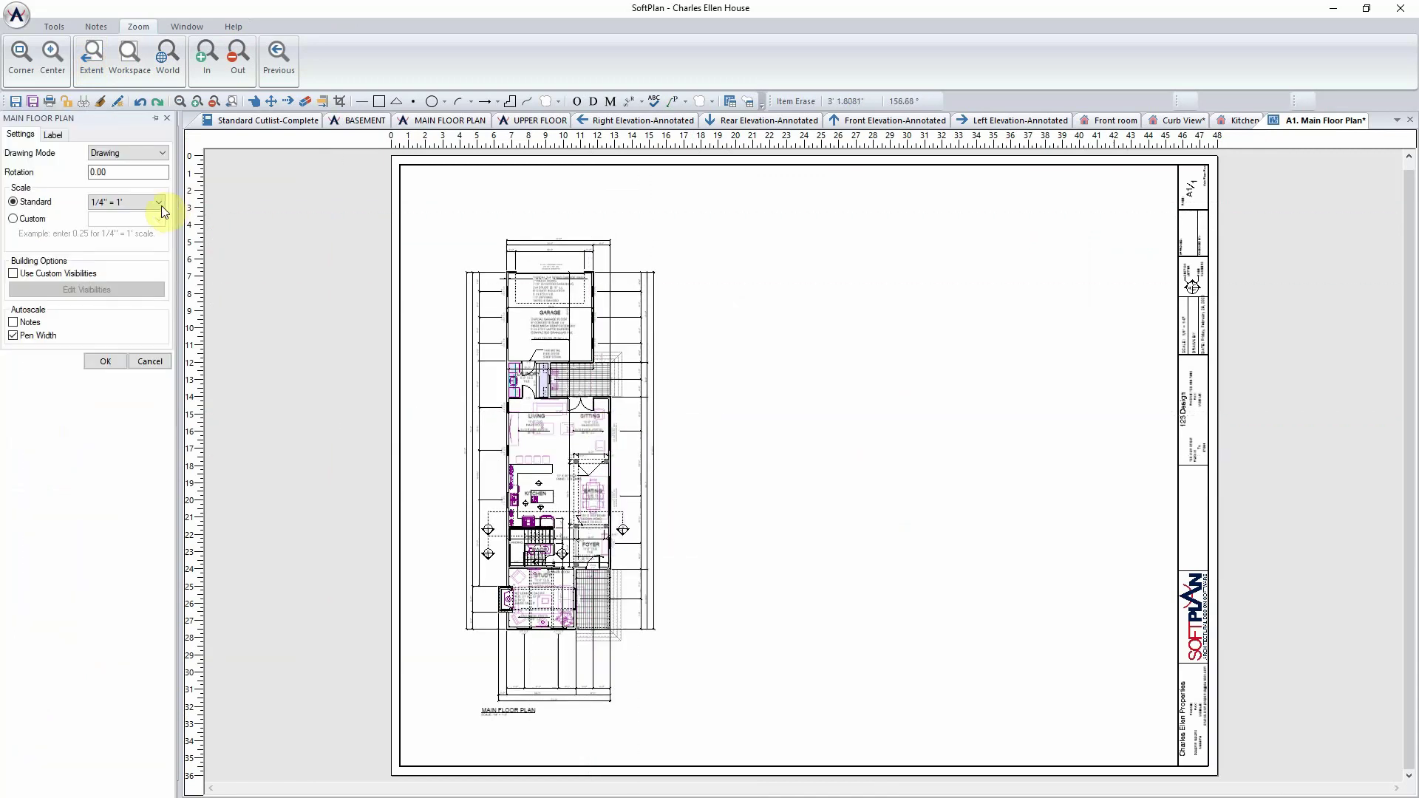
{"action": "left_click", "coordinate": [161, 204]}
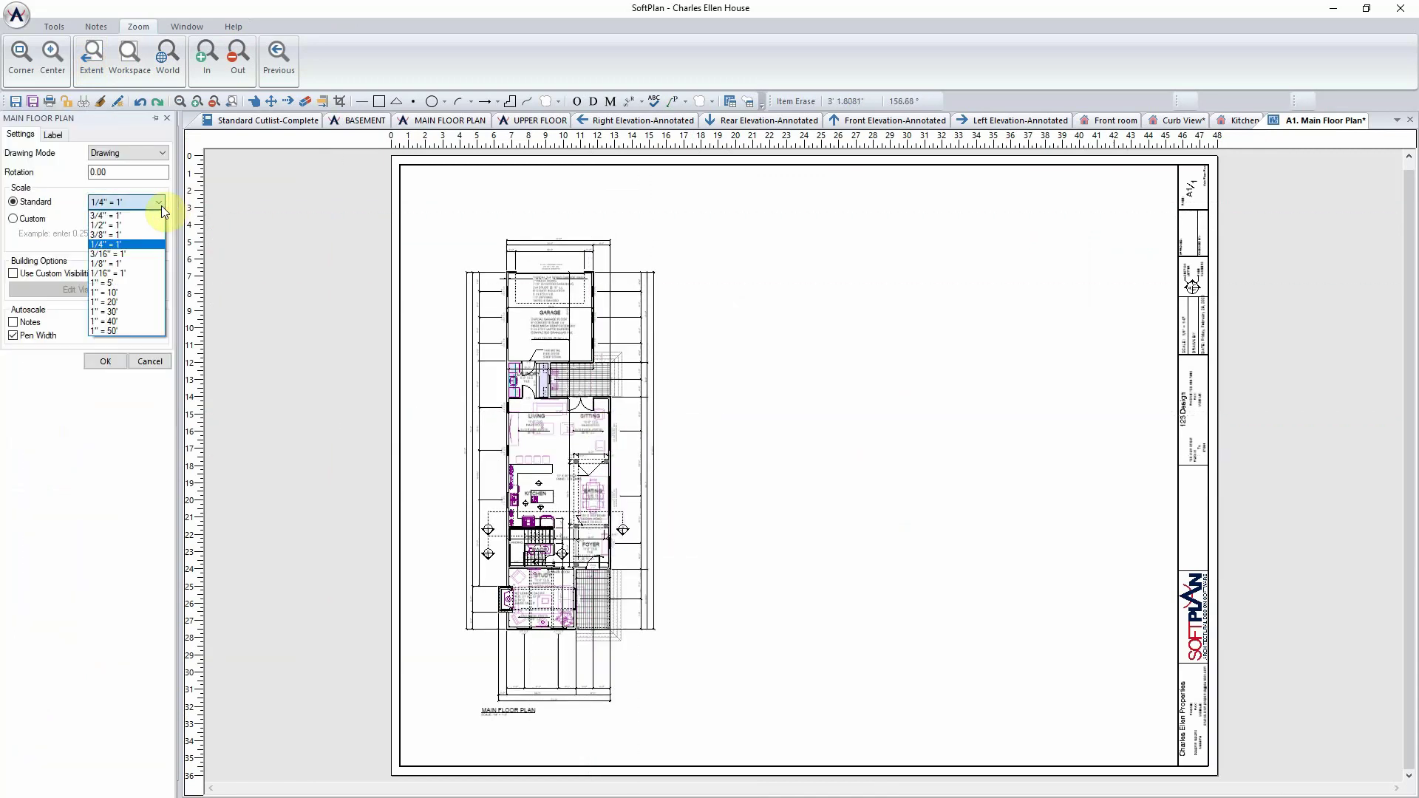
{"action": "left_click", "coordinate": [161, 205]}
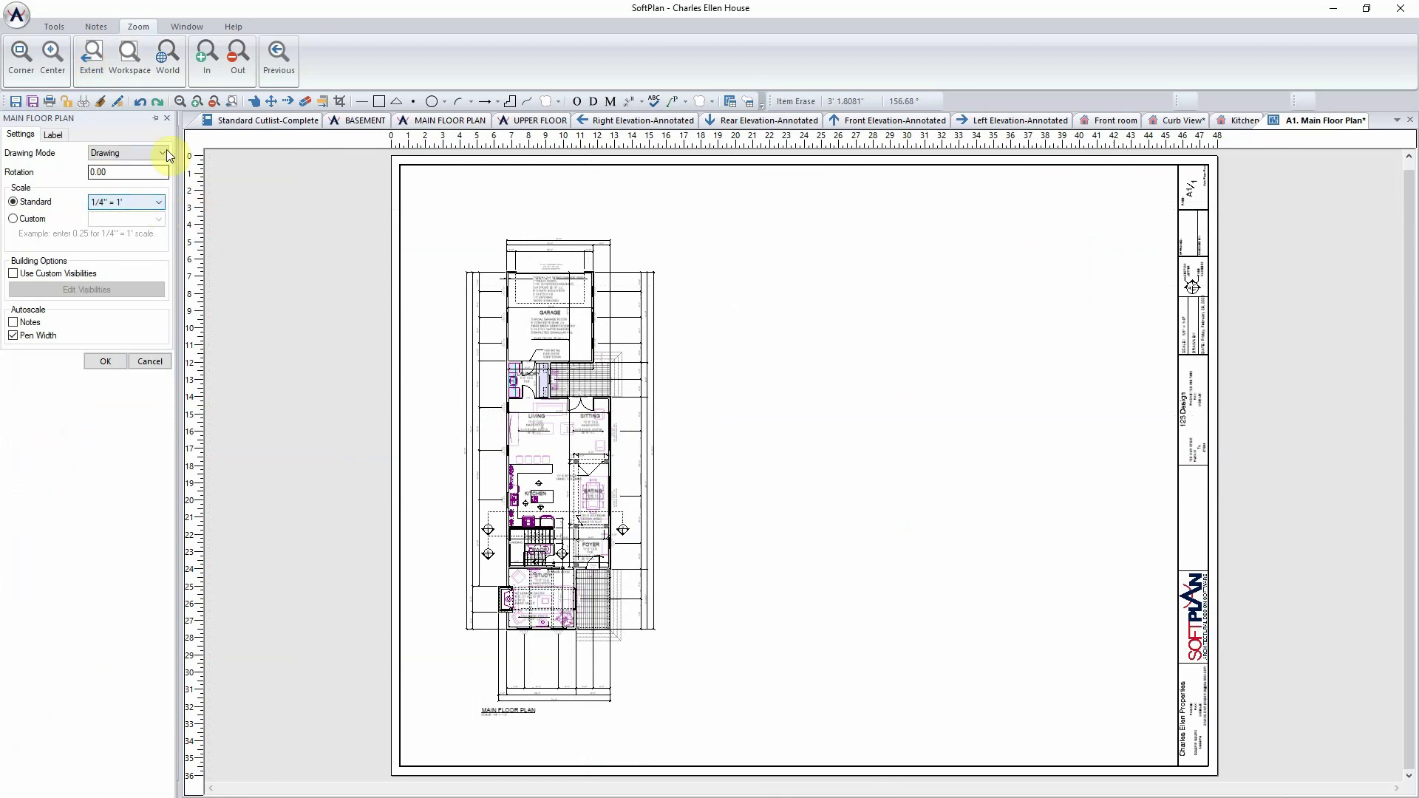
{"action": "left_click", "coordinate": [53, 134]}
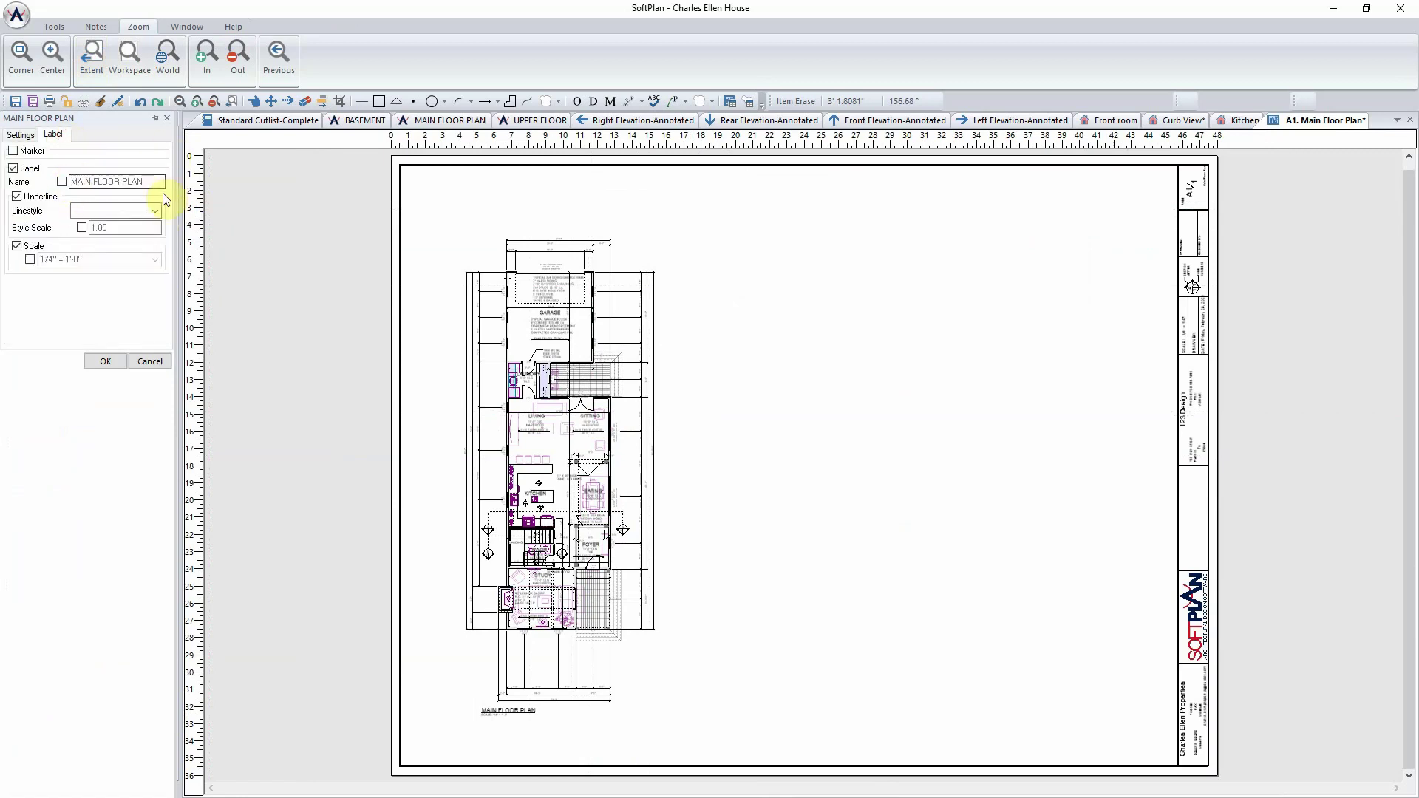
{"action": "left_click", "coordinate": [118, 362]}
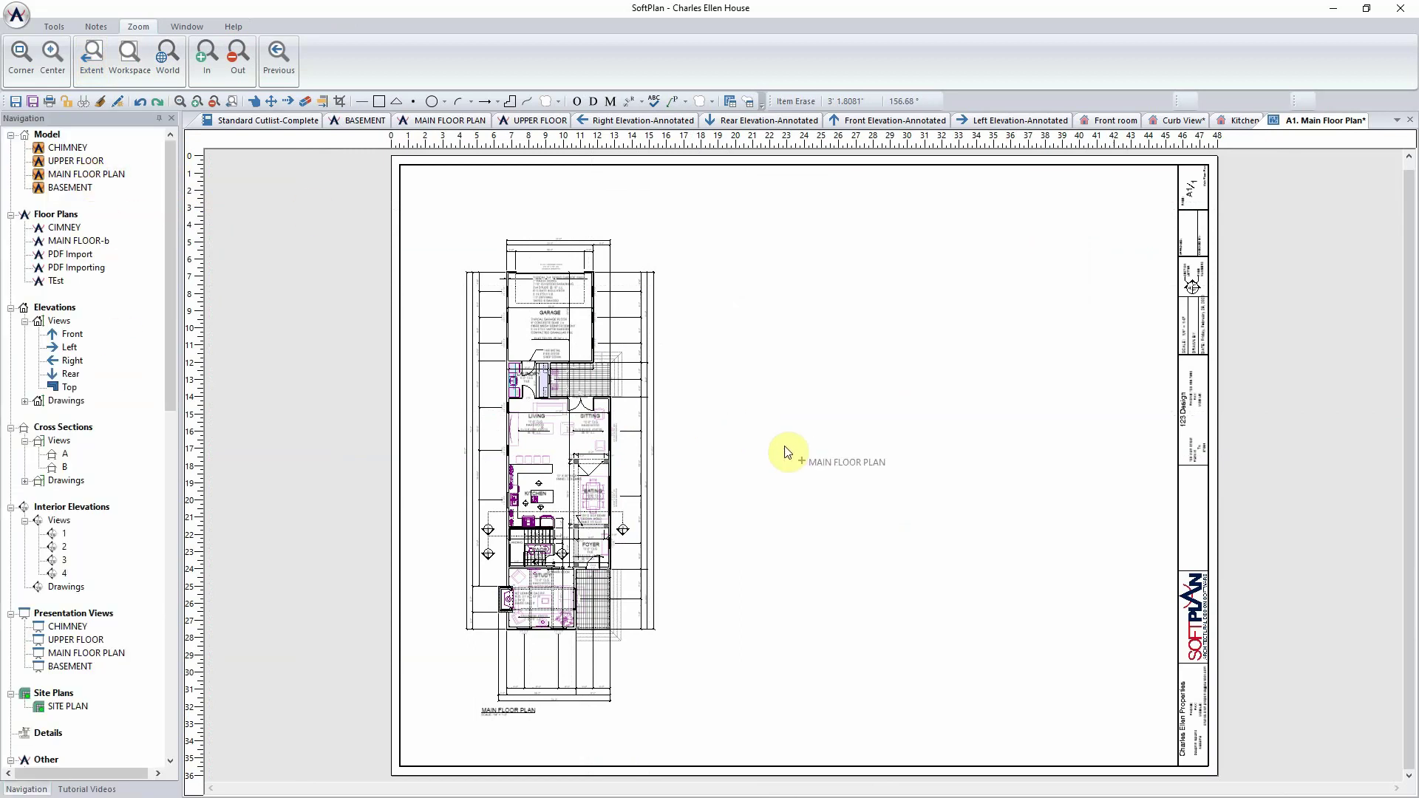
Place a second MAIN FLOOR PLAN drawing beside the first and set its drawing mode to Electrical
{"action": "left_click", "coordinate": [787, 448]}
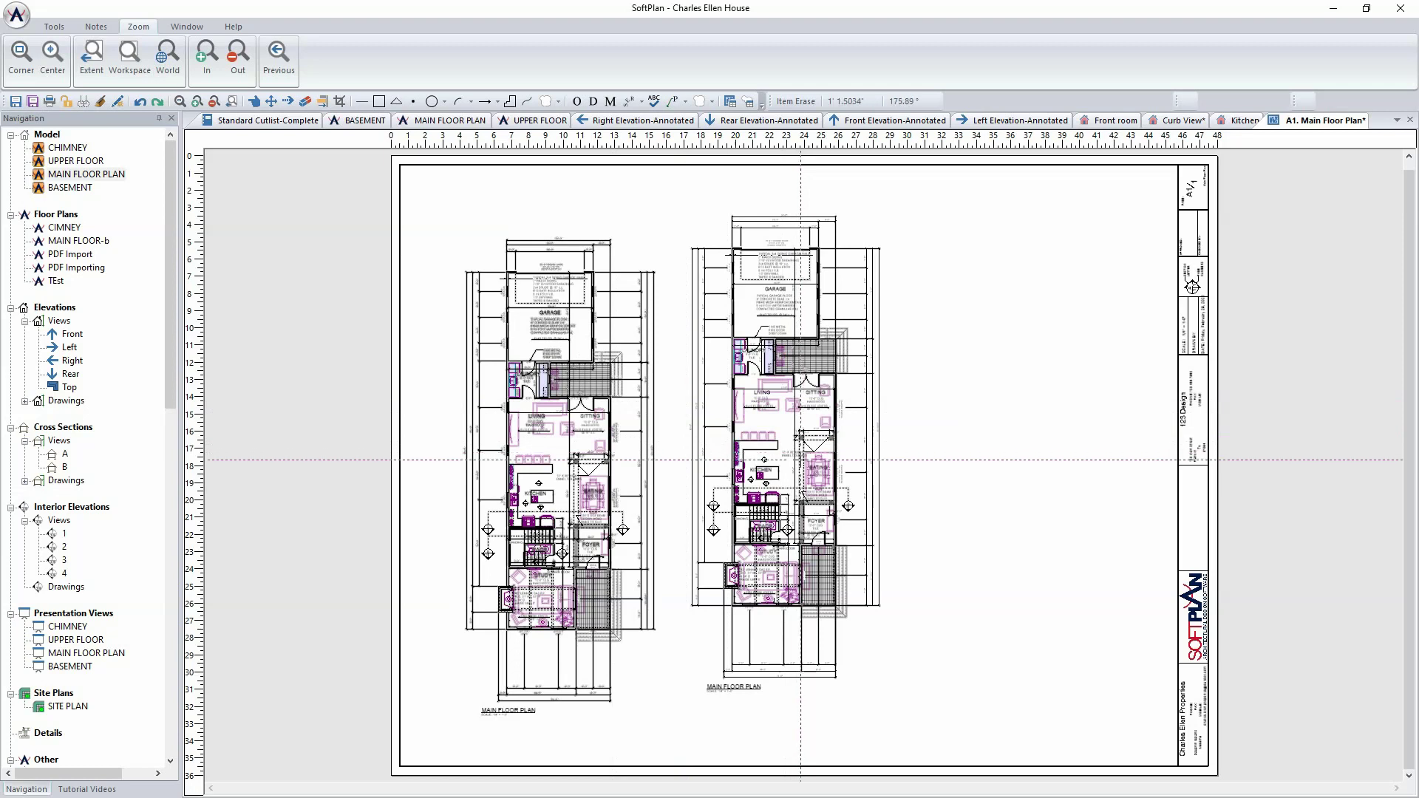
{"action": "right_click", "coordinate": [800, 460]}
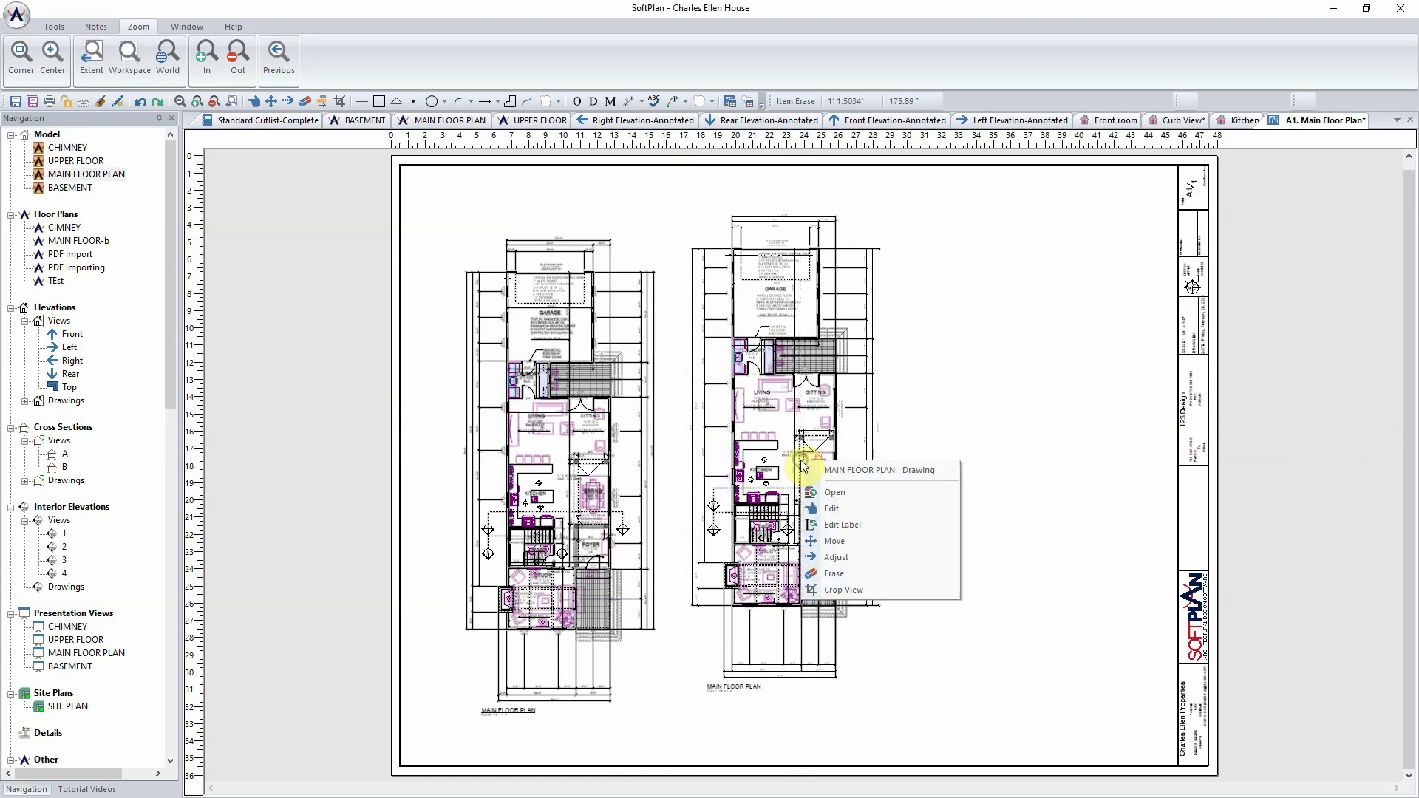
{"action": "left_click", "coordinate": [845, 507]}
{"action": "left_click", "coordinate": [162, 152]}
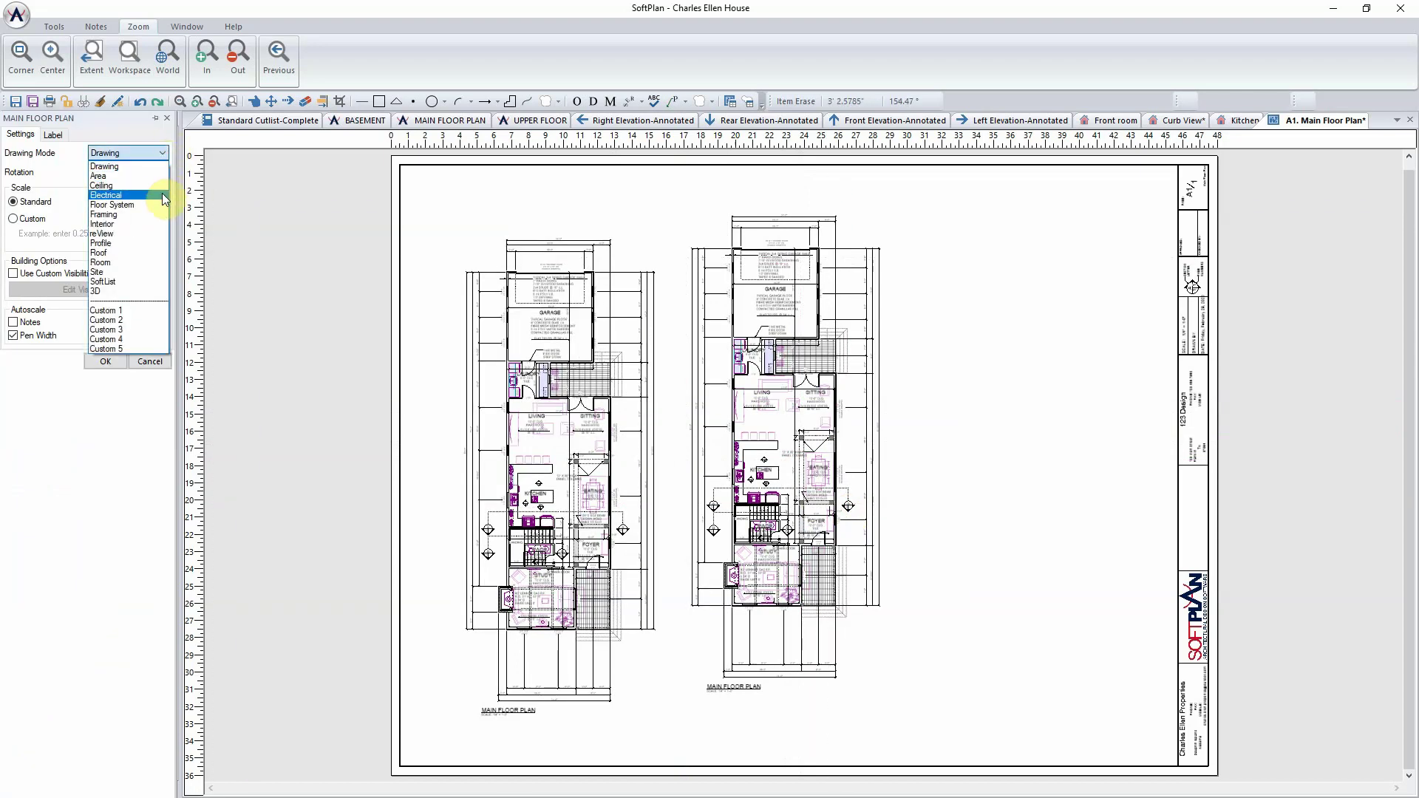
{"action": "left_click", "coordinate": [162, 196]}
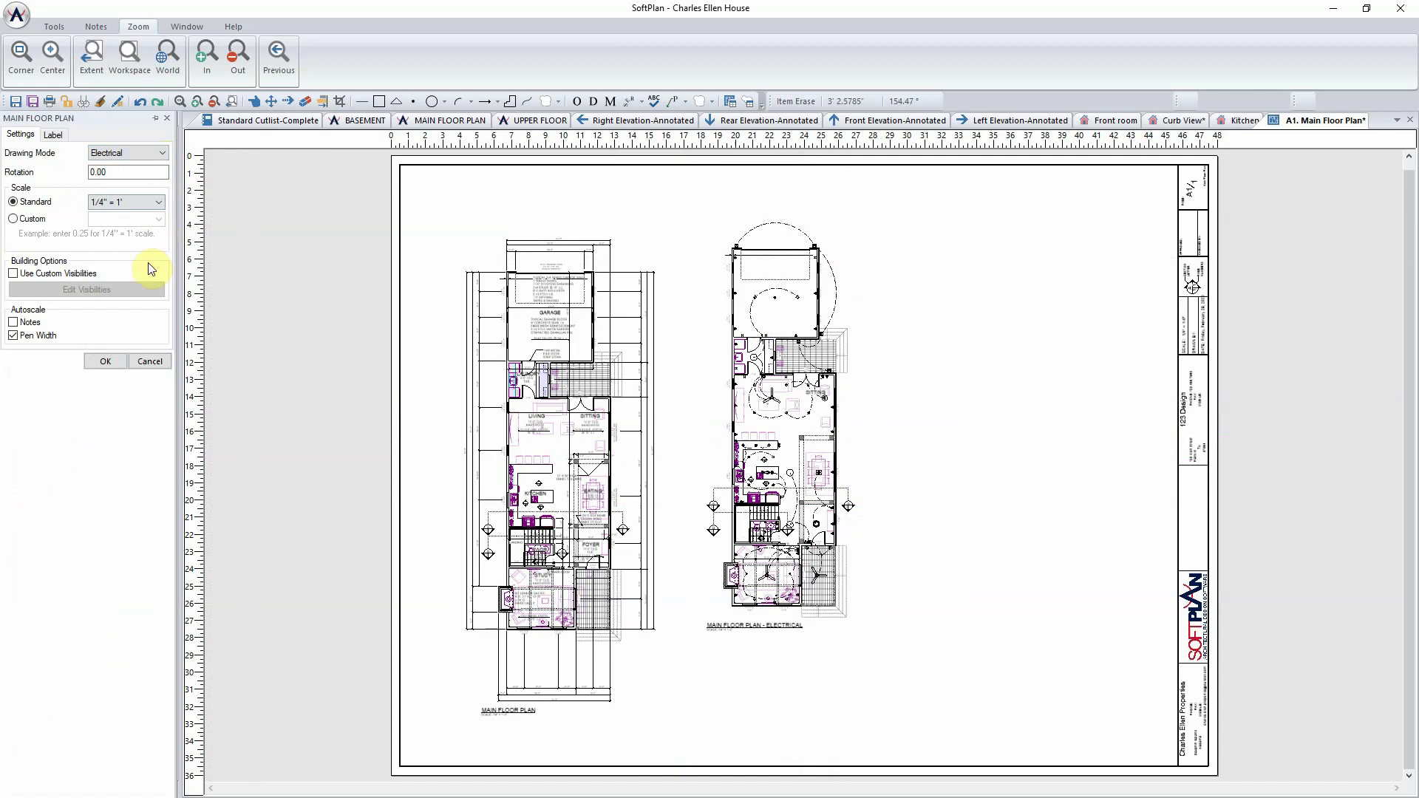
{"action": "left_click", "coordinate": [109, 359]}
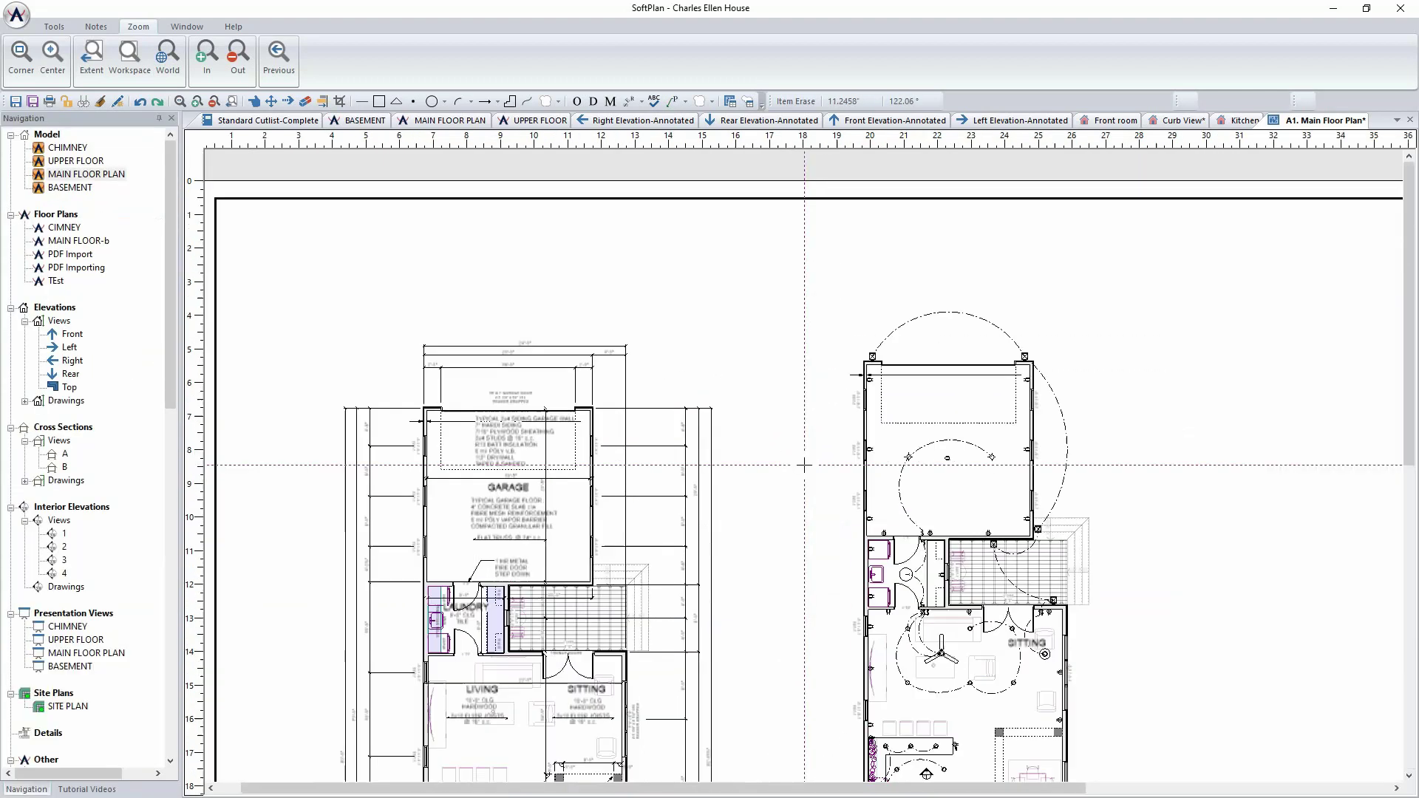
Align the electrical plan's upper garage wall with the matching garage wall of the main floor plan
{"action": "scroll", "coordinate": [804, 466], "scroll_direction": "up", "scroll_amount": 2}
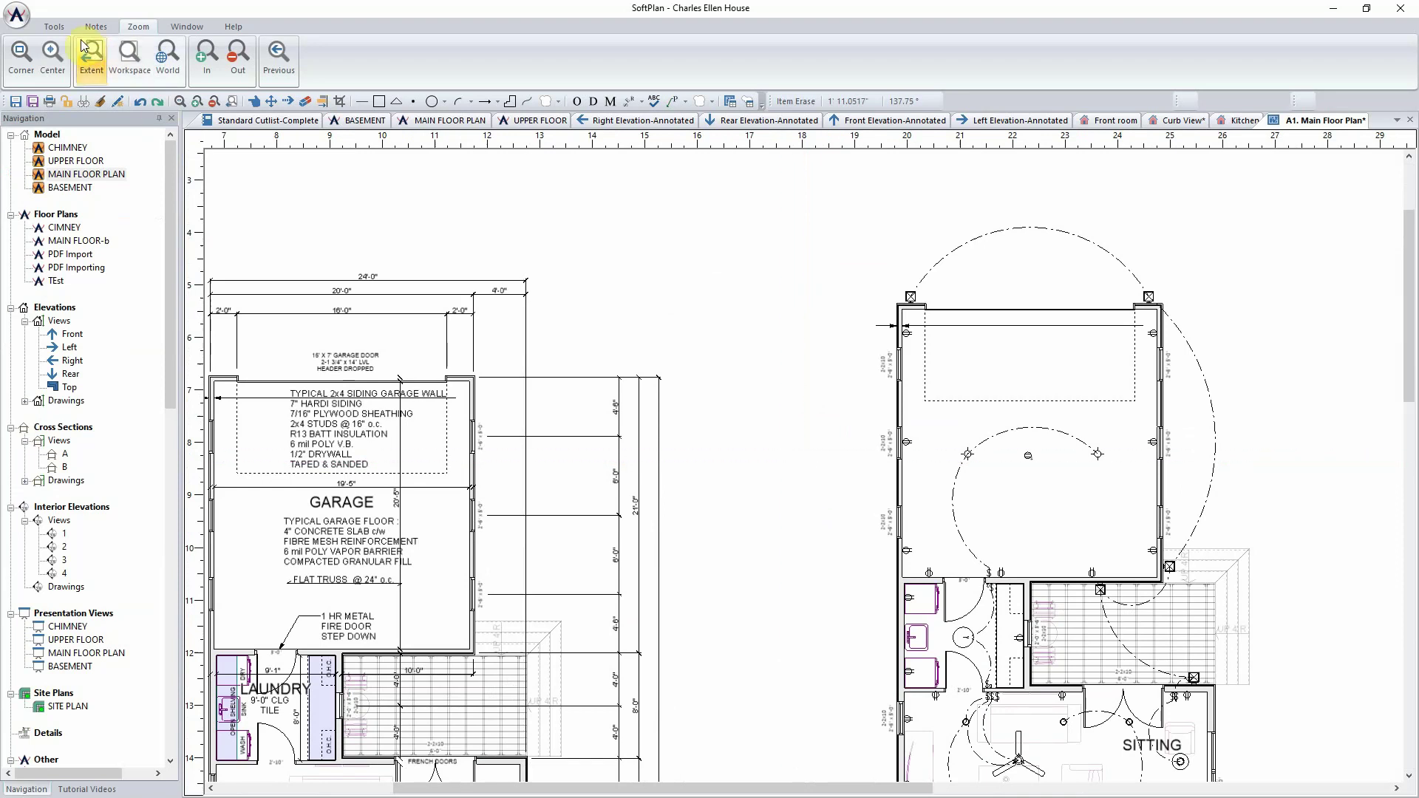
{"action": "left_click", "coordinate": [54, 26]}
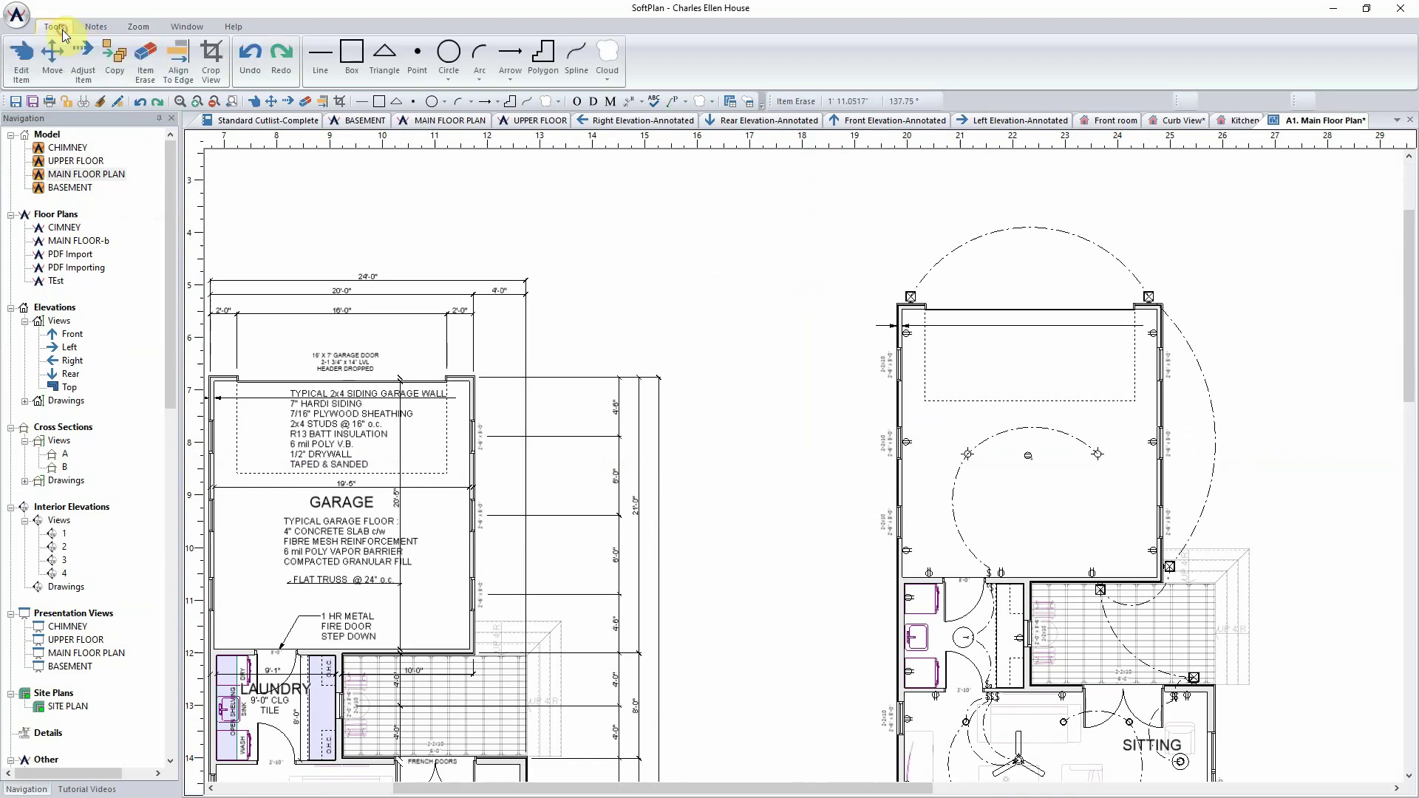
{"action": "left_click", "coordinate": [178, 59]}
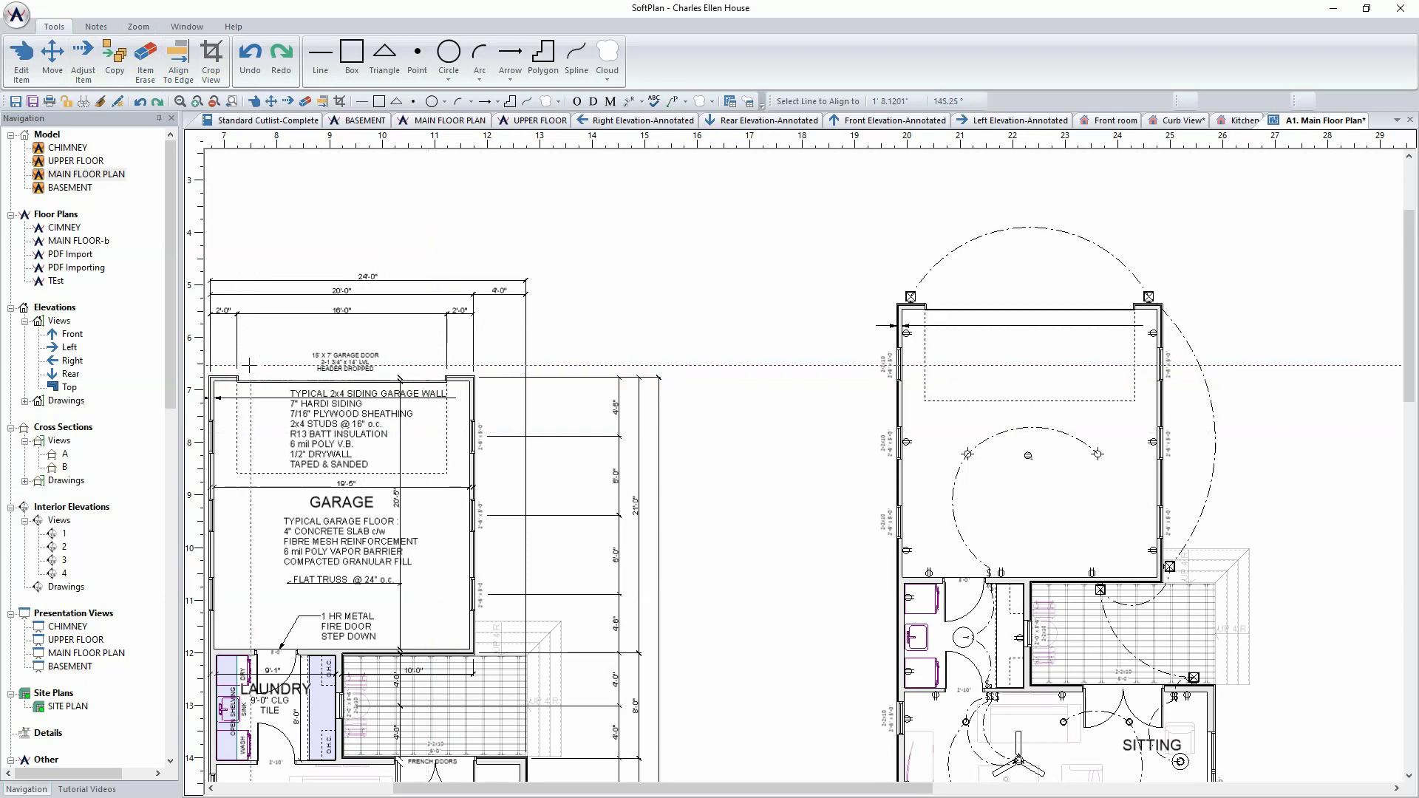
{"action": "left_click", "coordinate": [414, 377]}
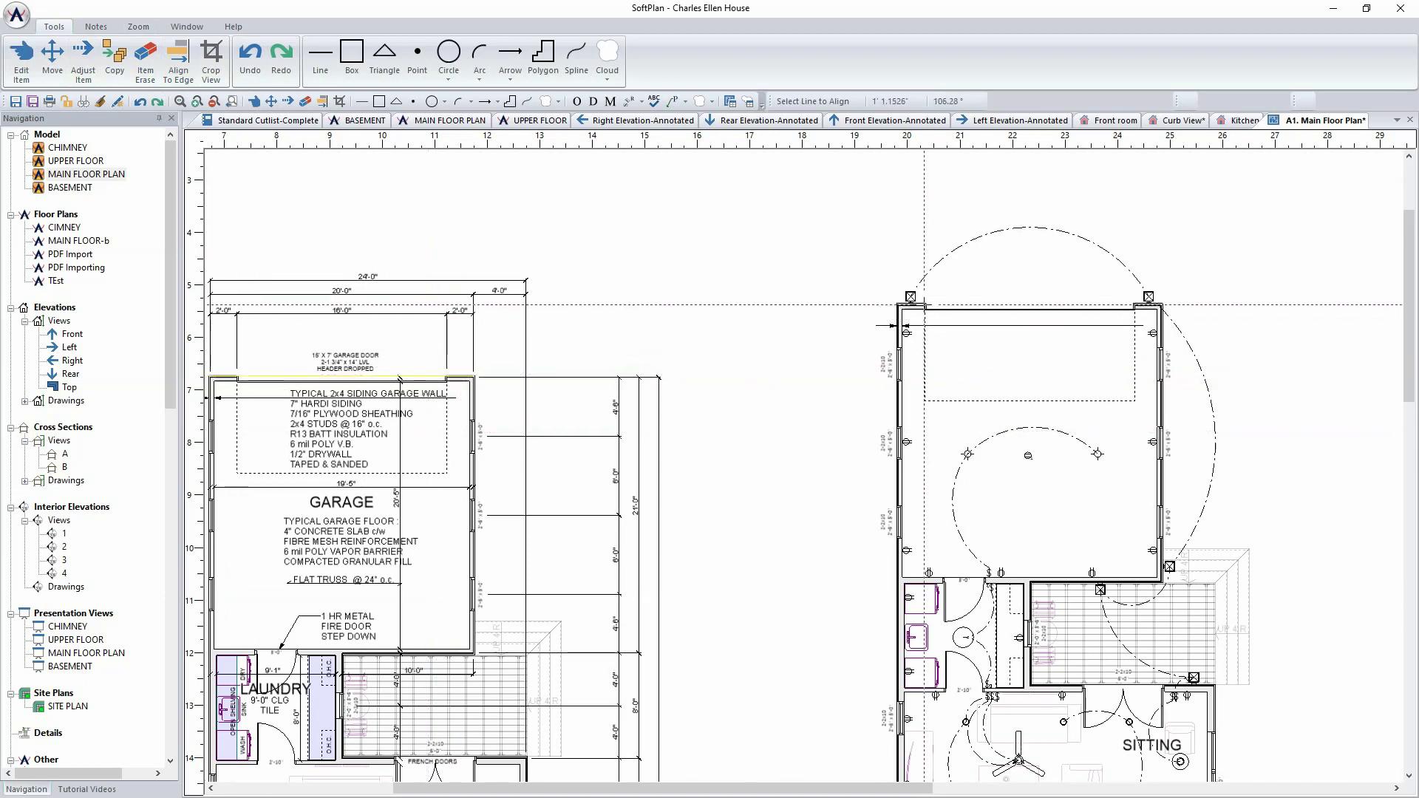
{"action": "left_click", "coordinate": [924, 304]}
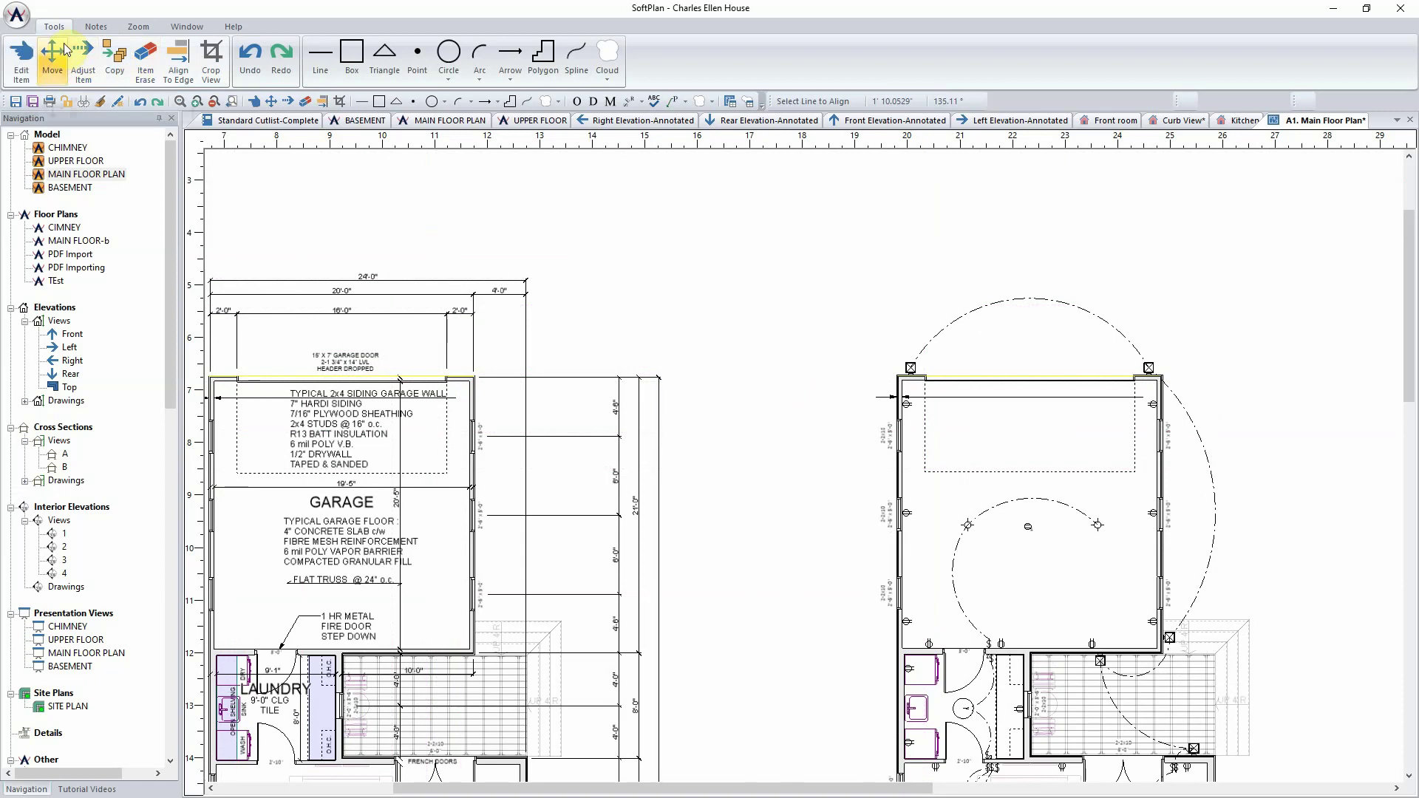
Align the MAIN FLOOR PLAN - ELECTRICAL label with the MAIN FLOOR PLAN label below the first drawing
{"action": "left_click", "coordinate": [138, 27]}
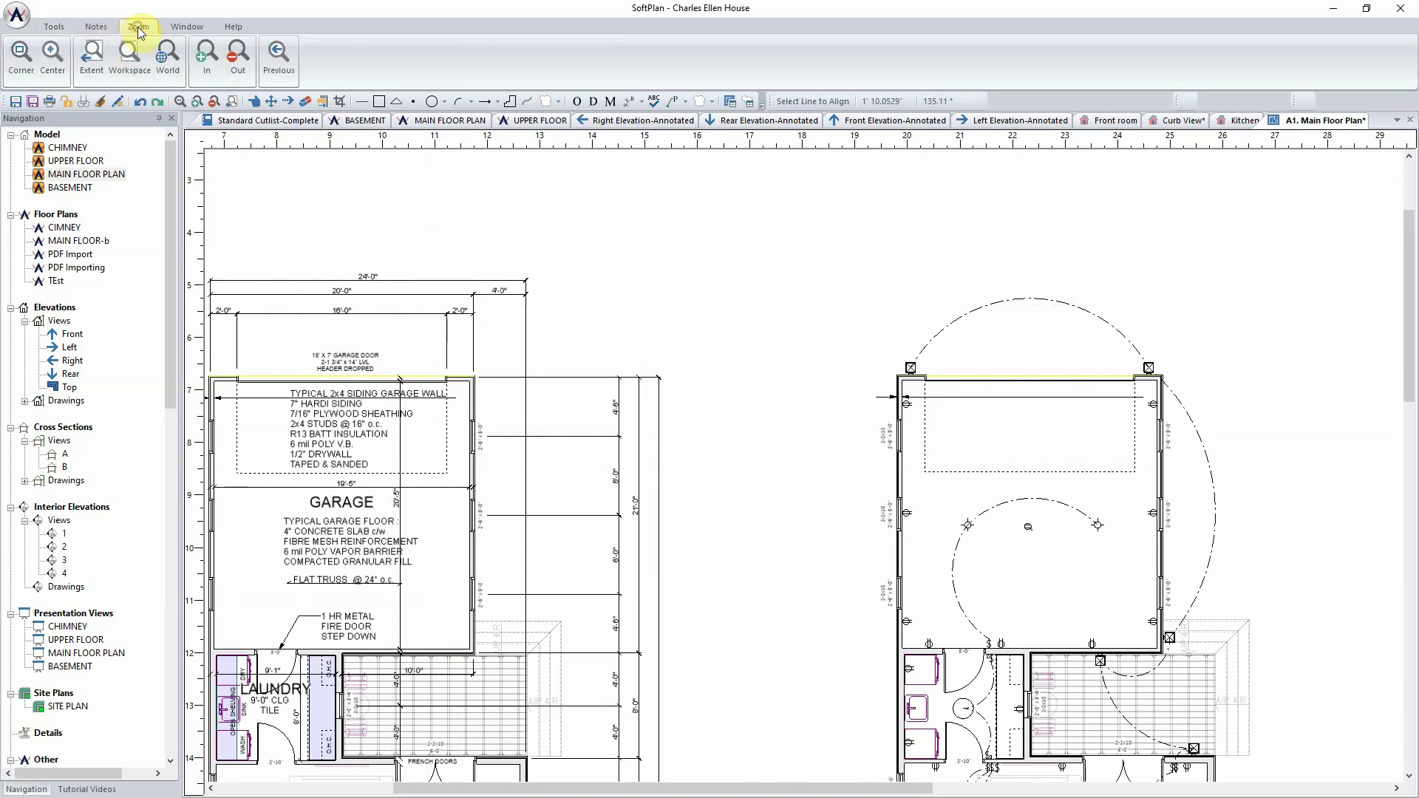
{"action": "left_click", "coordinate": [92, 58]}
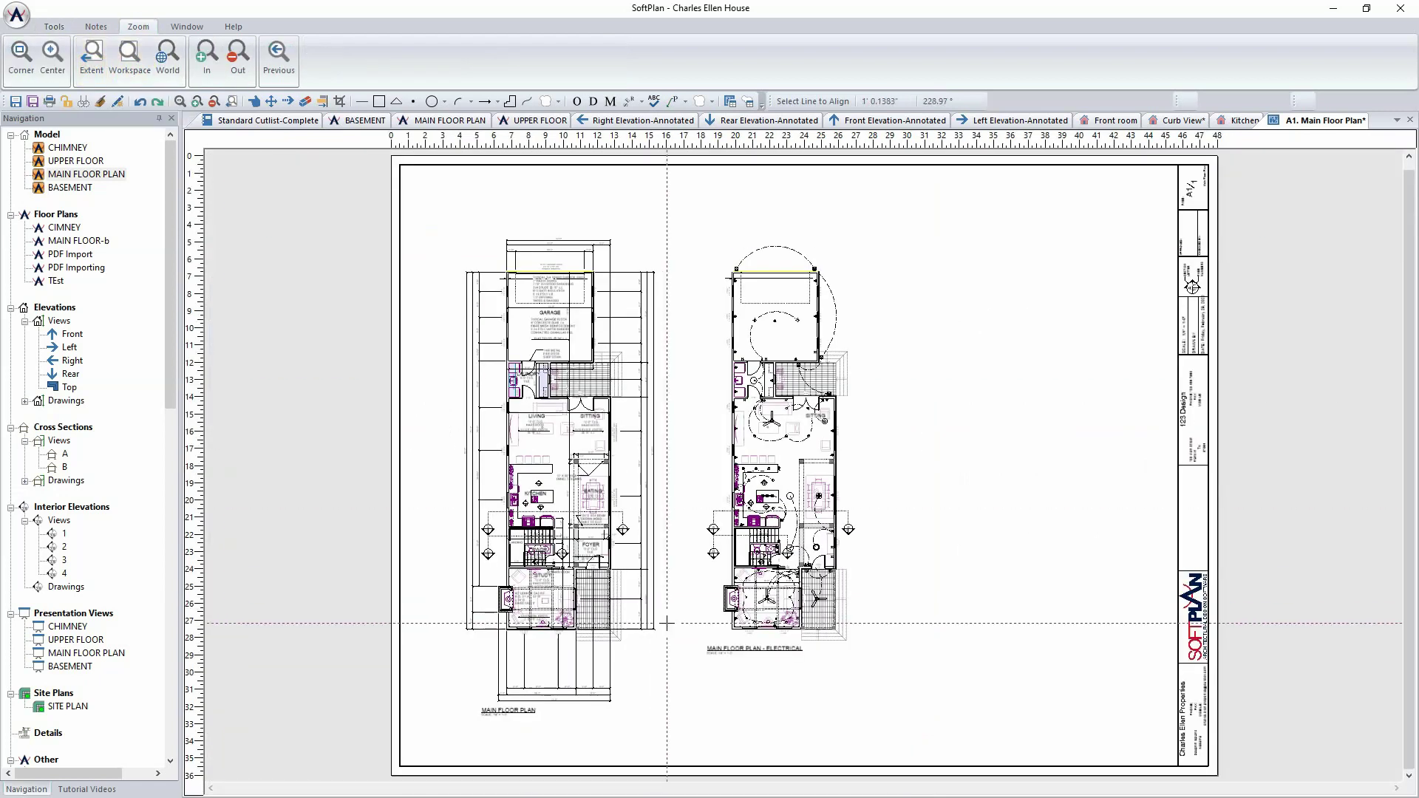
{"action": "scroll", "coordinate": [669, 709], "scroll_direction": "up", "scroll_amount": 3}
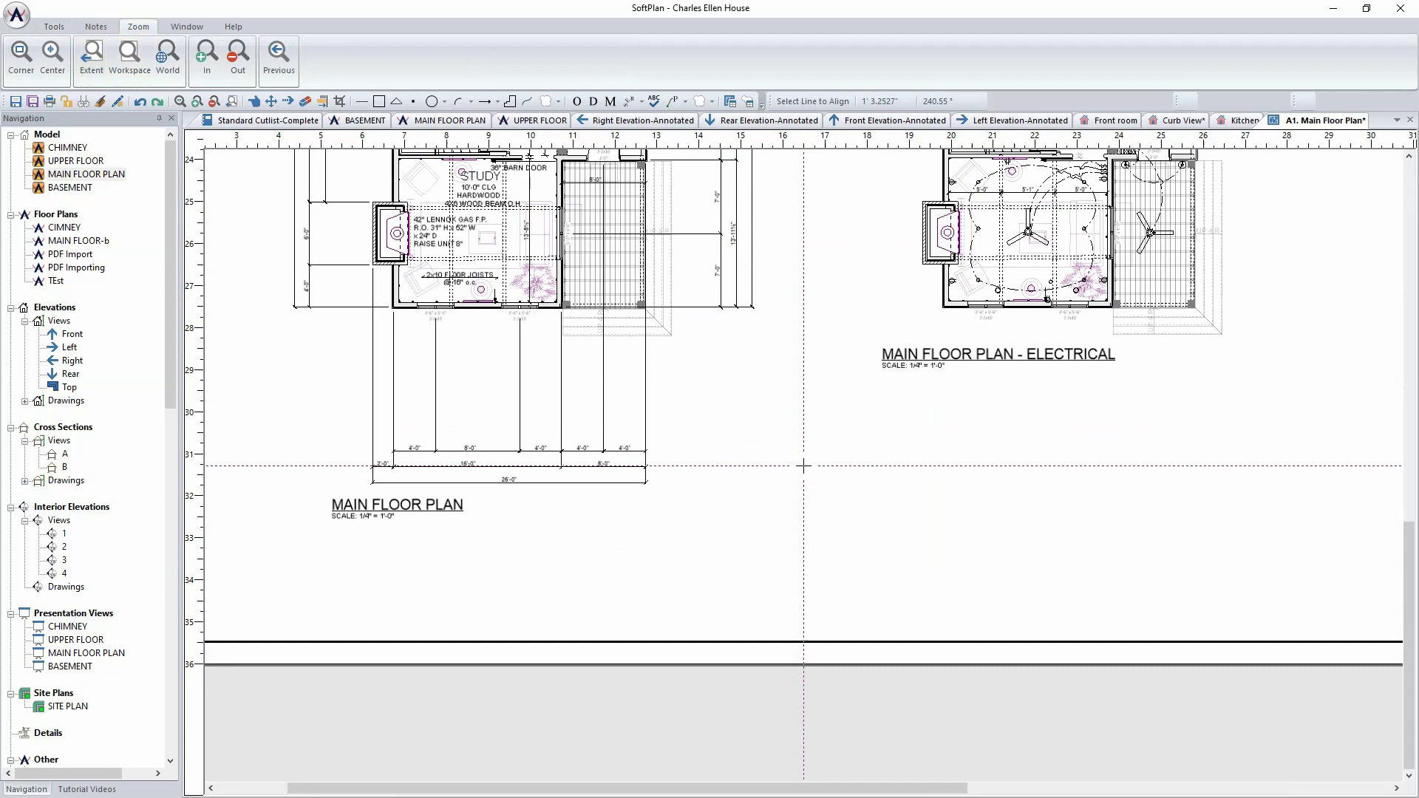
{"action": "left_click", "coordinate": [54, 27]}
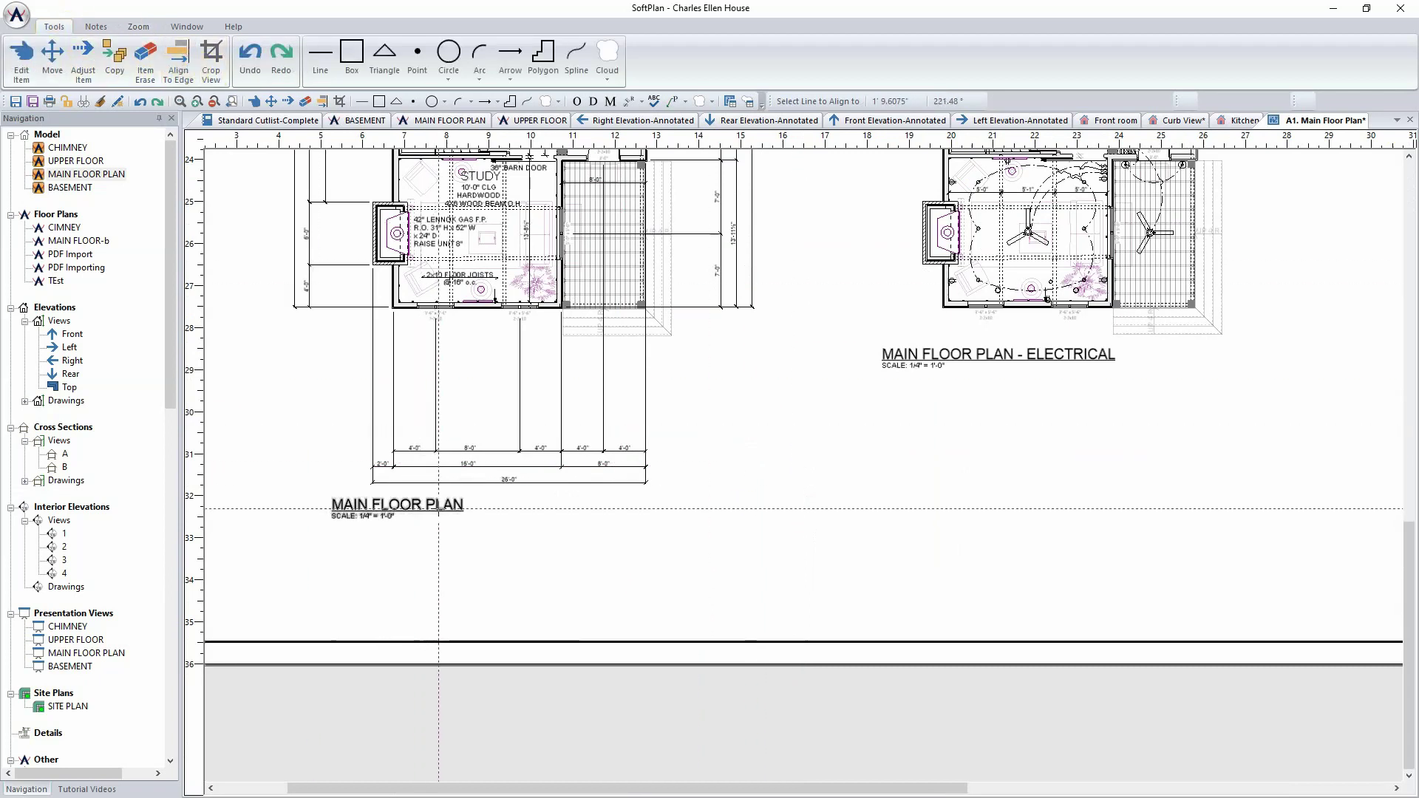
{"action": "left_click", "coordinate": [443, 510]}
{"action": "left_click", "coordinate": [969, 360]}
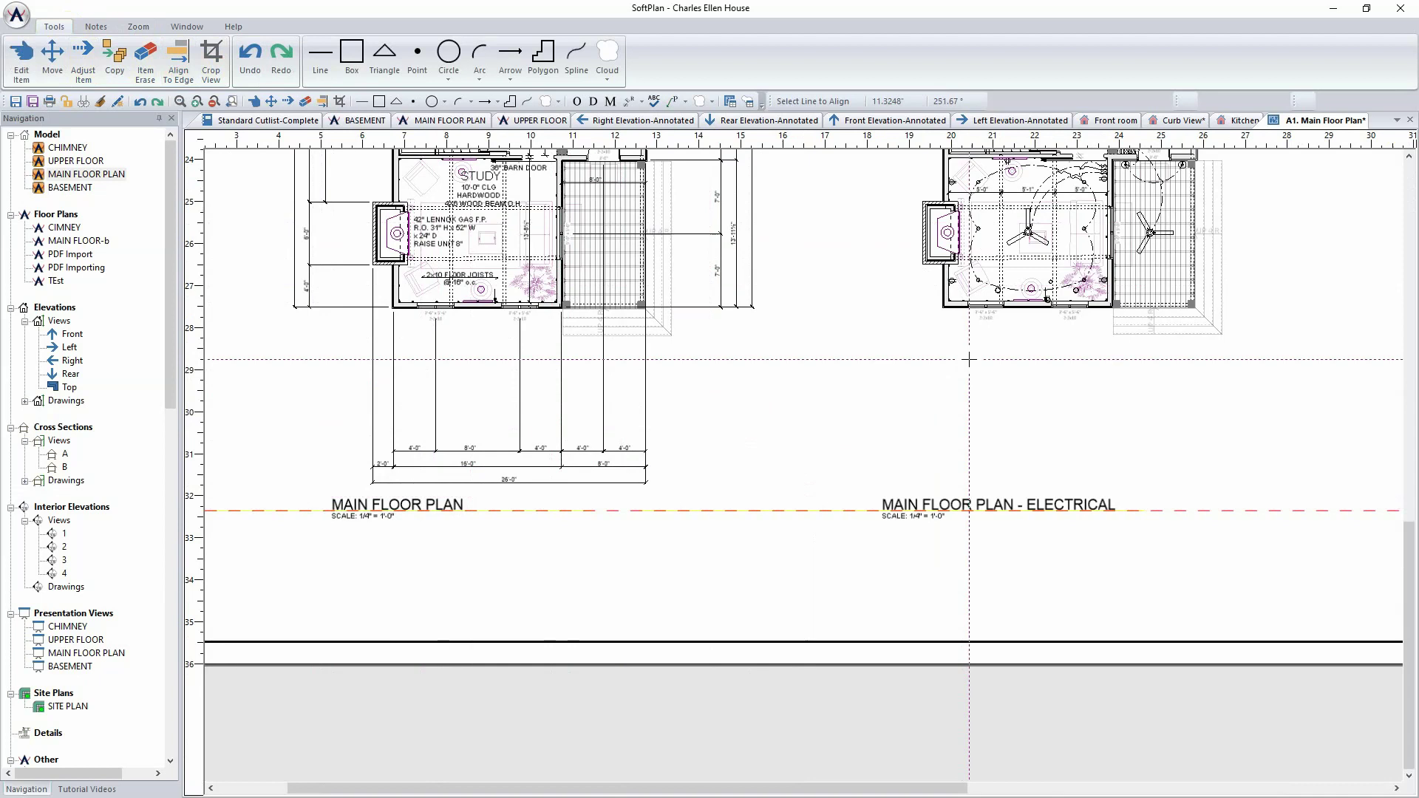
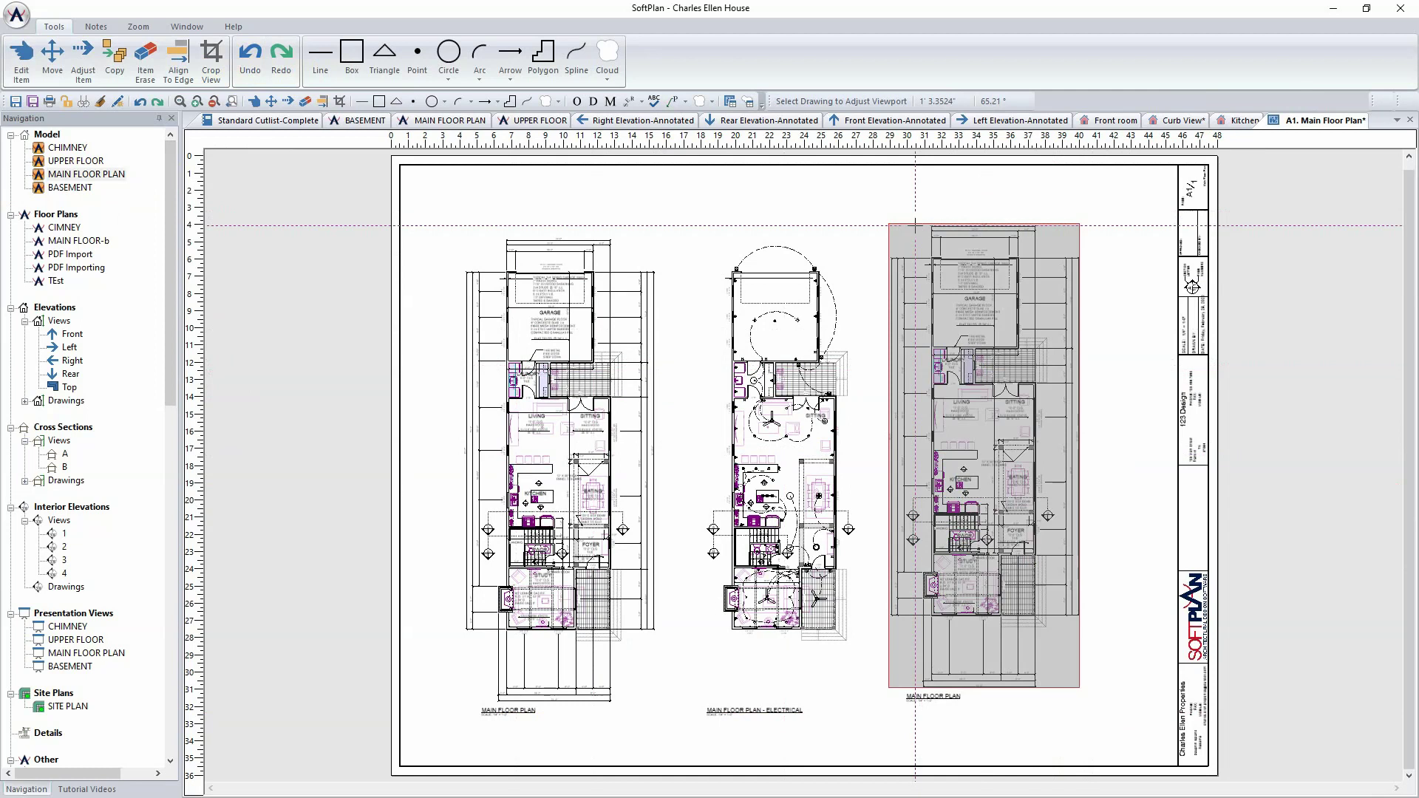
Adjust the third main floor plan's viewport on all four sides so that it frames only the kitchen
{"action": "left_click", "coordinate": [915, 225]}
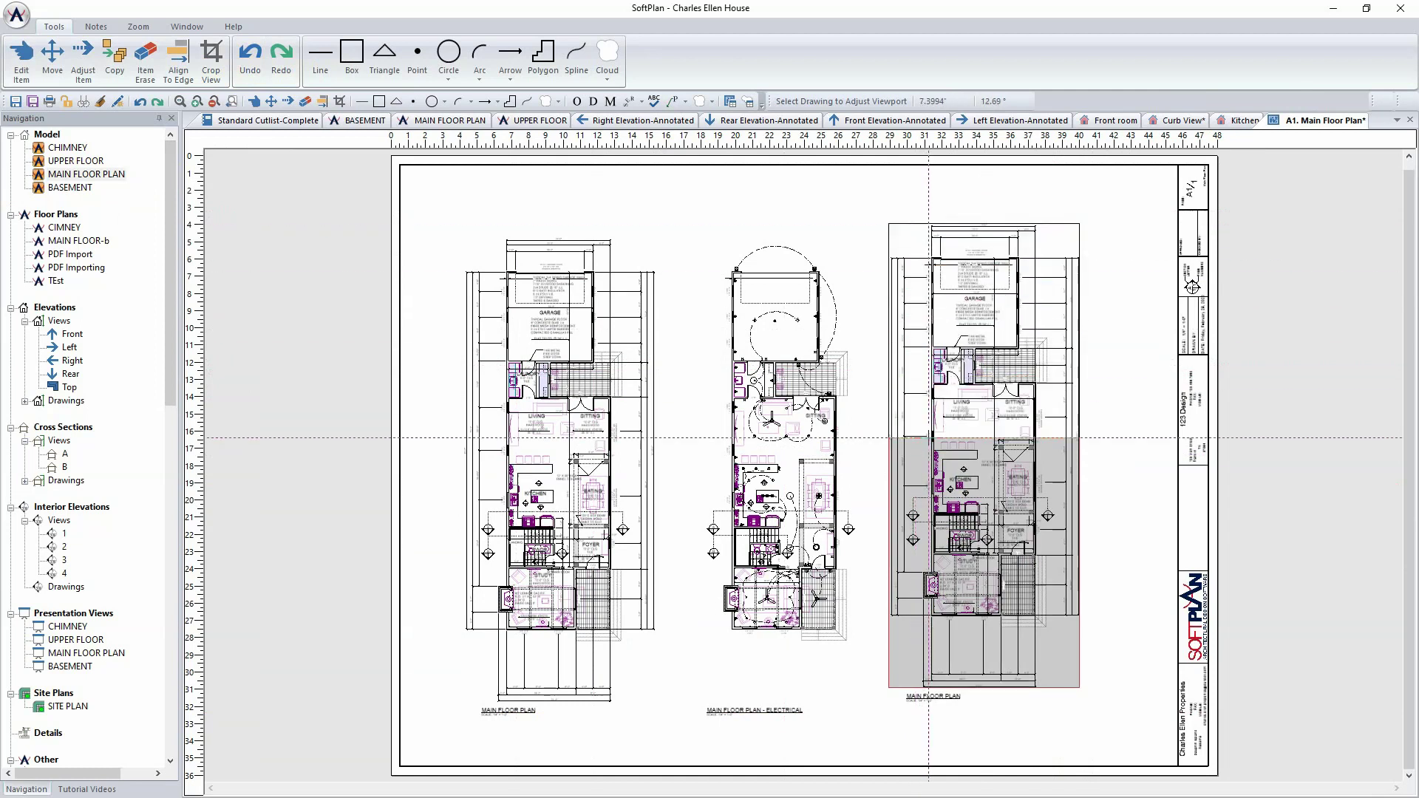
{"action": "left_click", "coordinate": [929, 438]}
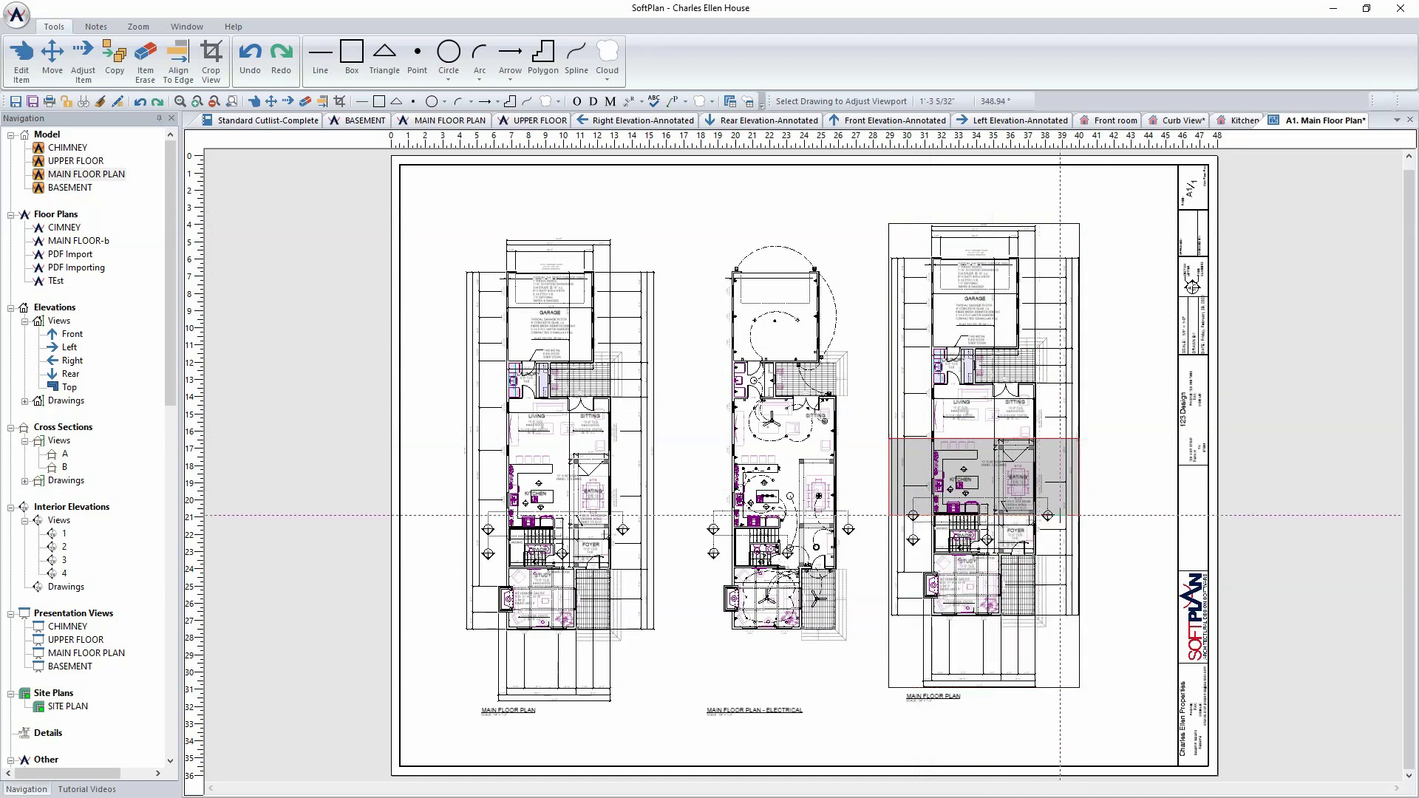
{"action": "left_click", "coordinate": [1061, 515]}
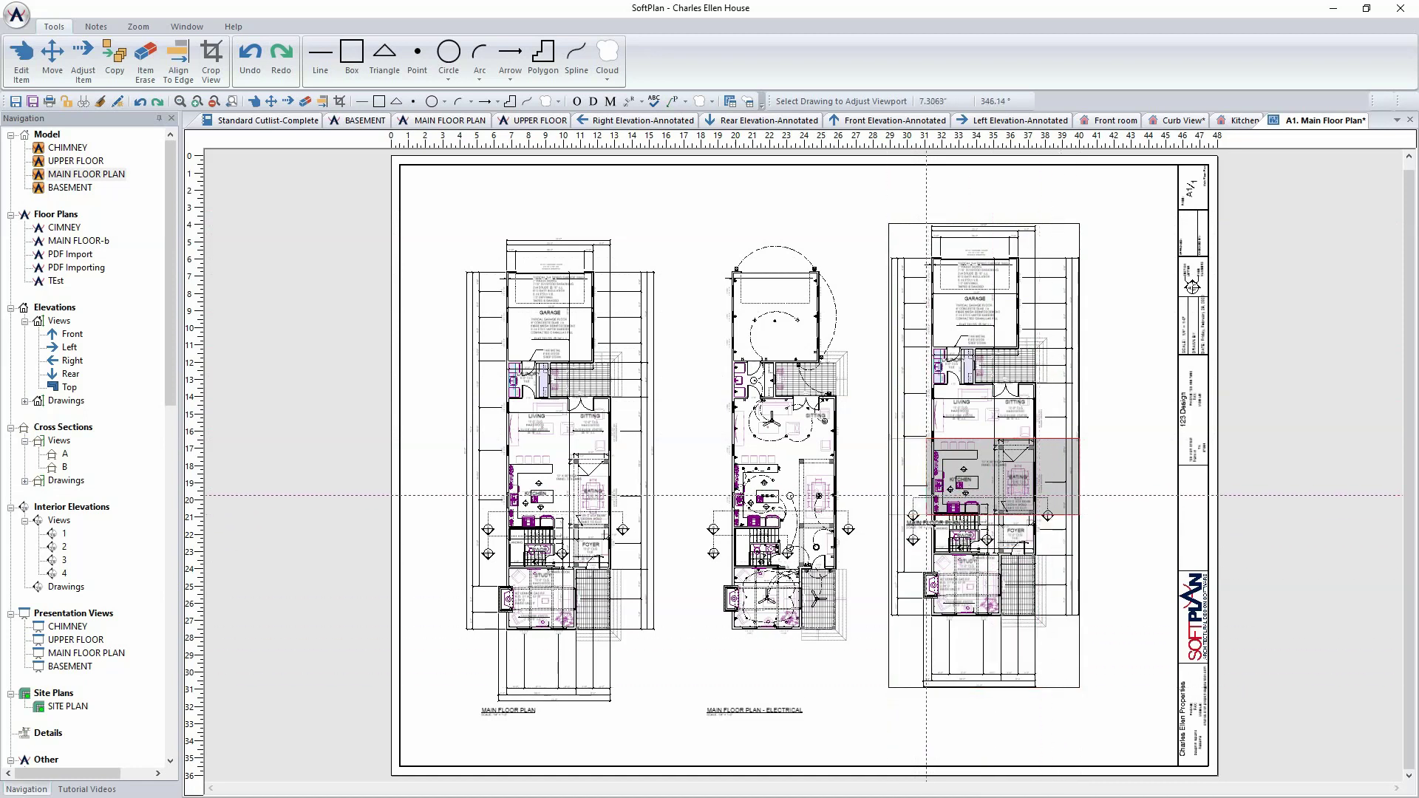
{"action": "left_click", "coordinate": [927, 495]}
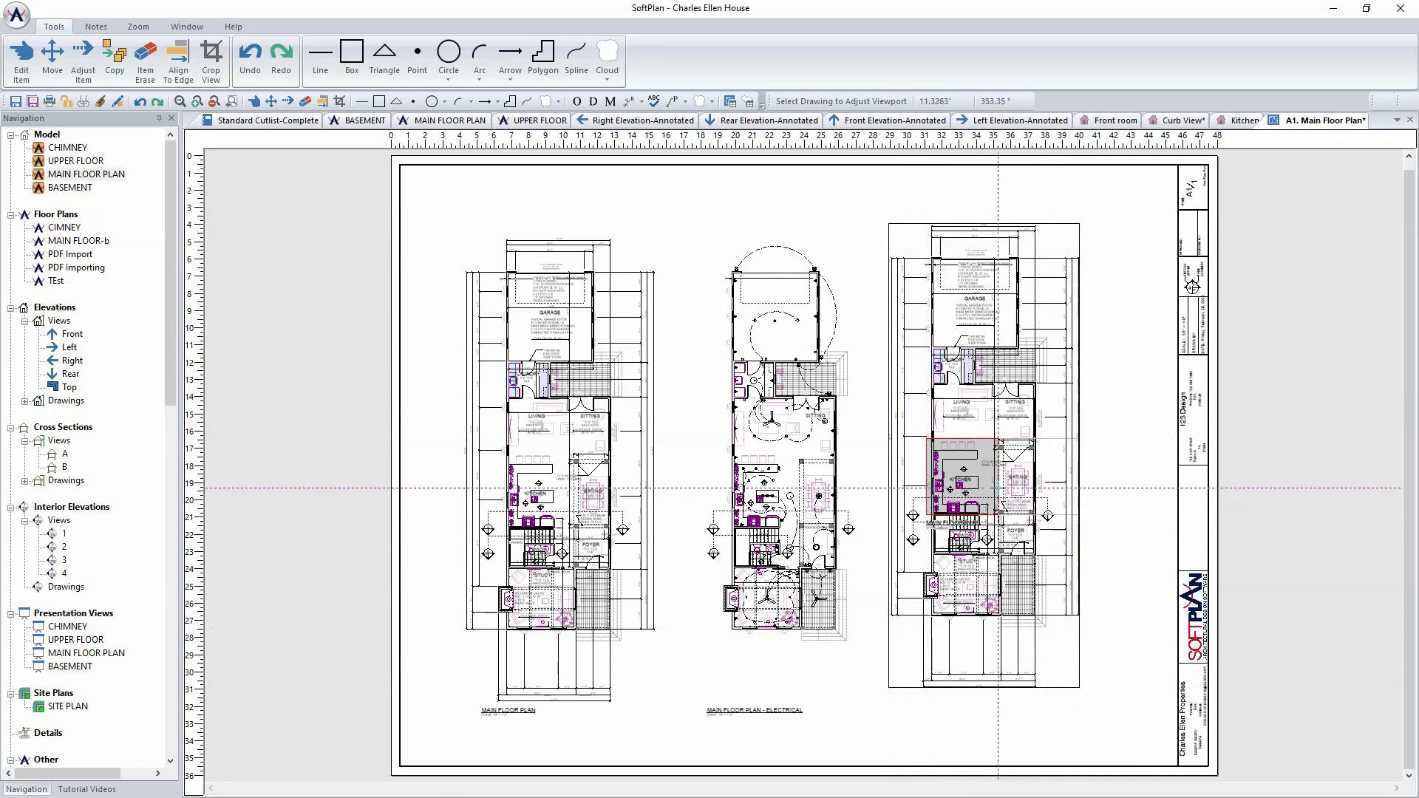
{"action": "left_click", "coordinate": [1017, 503]}
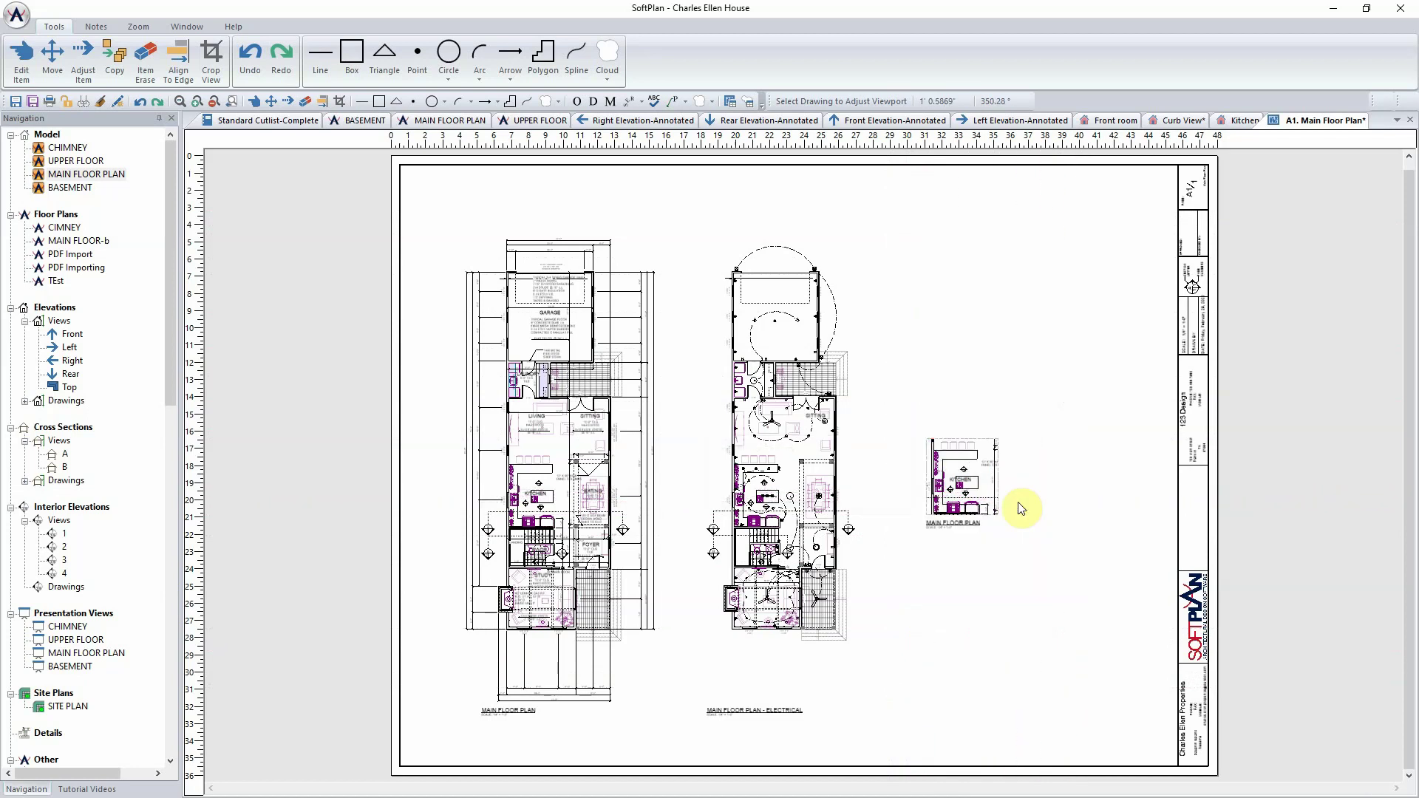
{"action": "left_click", "coordinate": [1020, 508]}
{"action": "scroll", "coordinate": [793, 464], "scroll_direction": "up", "scroll_amount": 2}
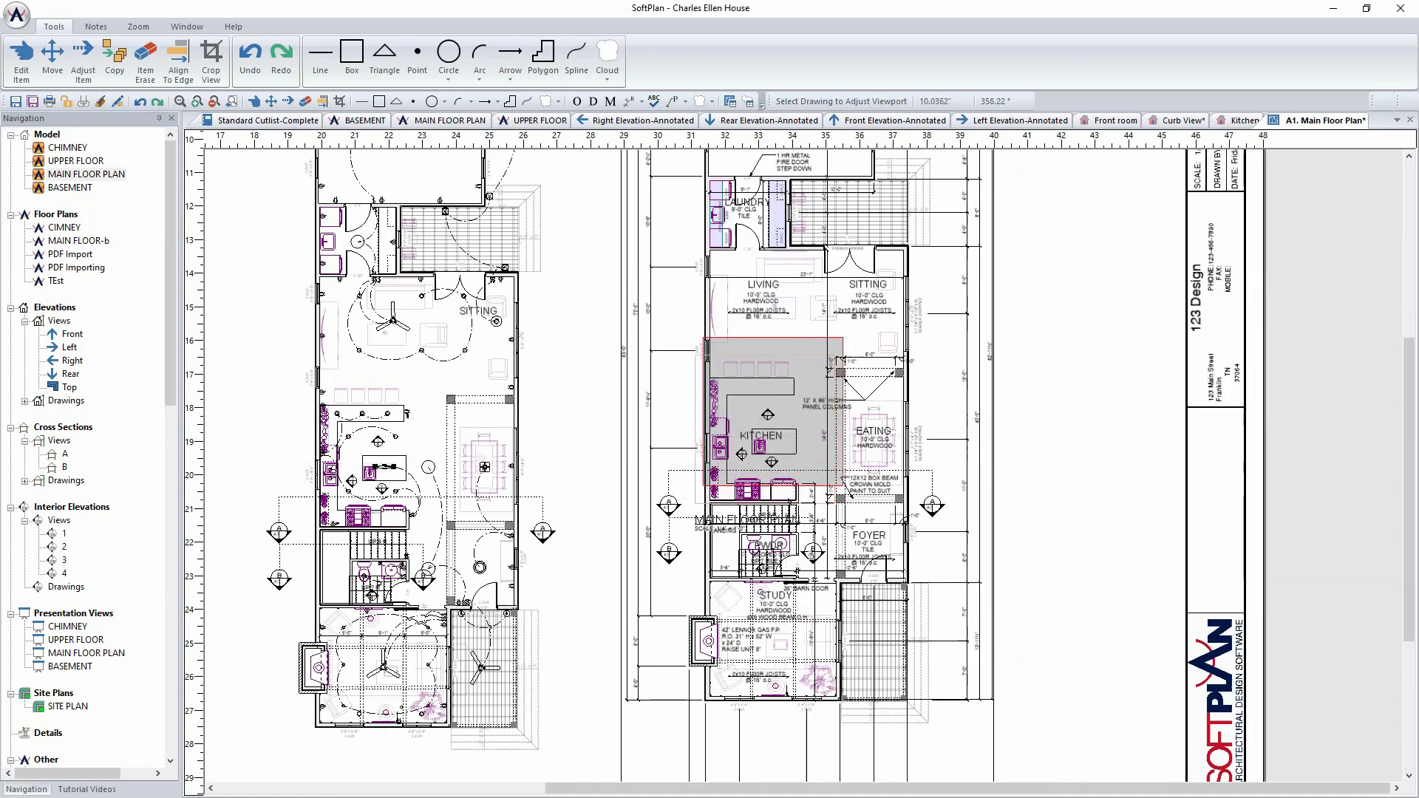
Set the scale of the cropped kitchen view to the standard 1/2" = 1'
{"action": "right_click", "coordinate": [806, 437]}
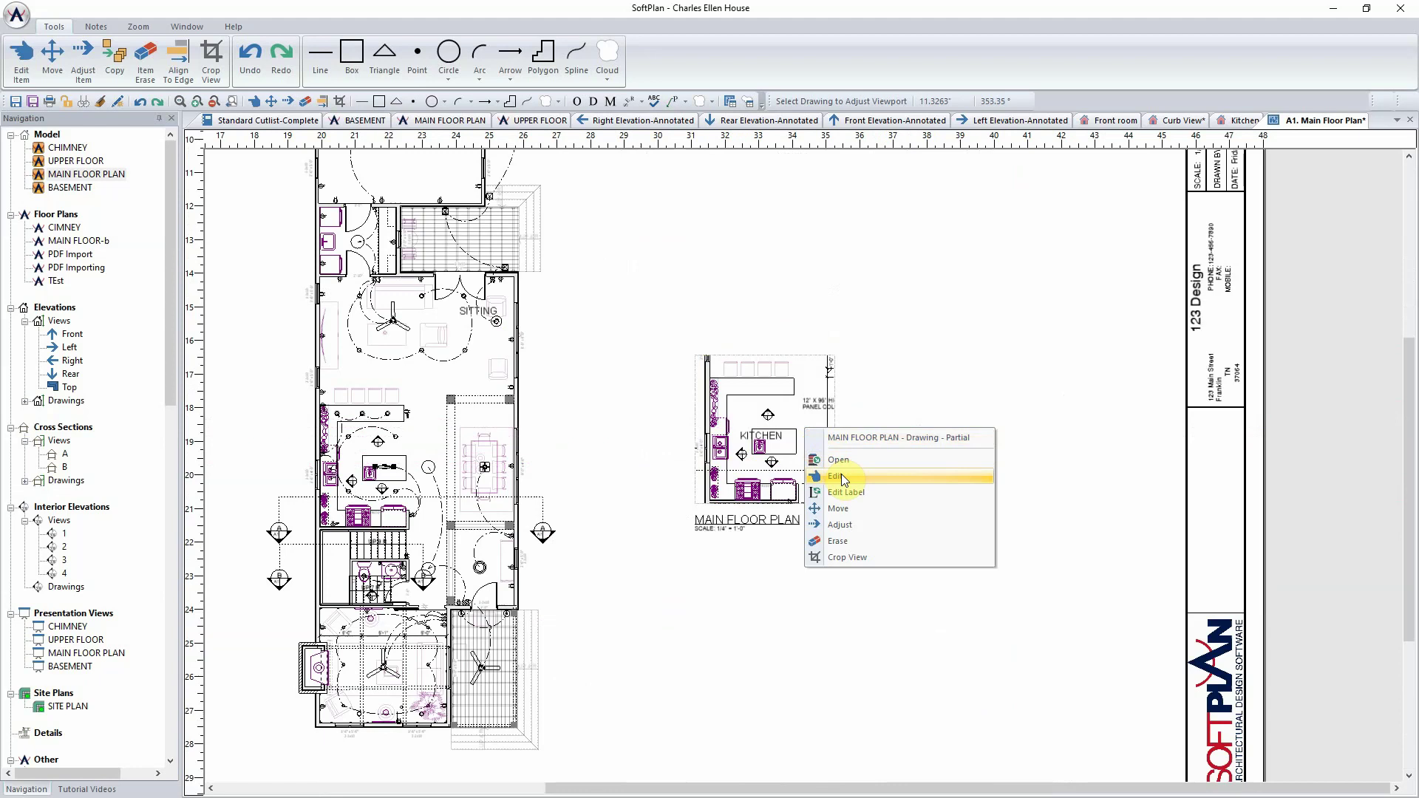
{"action": "left_click", "coordinate": [842, 477]}
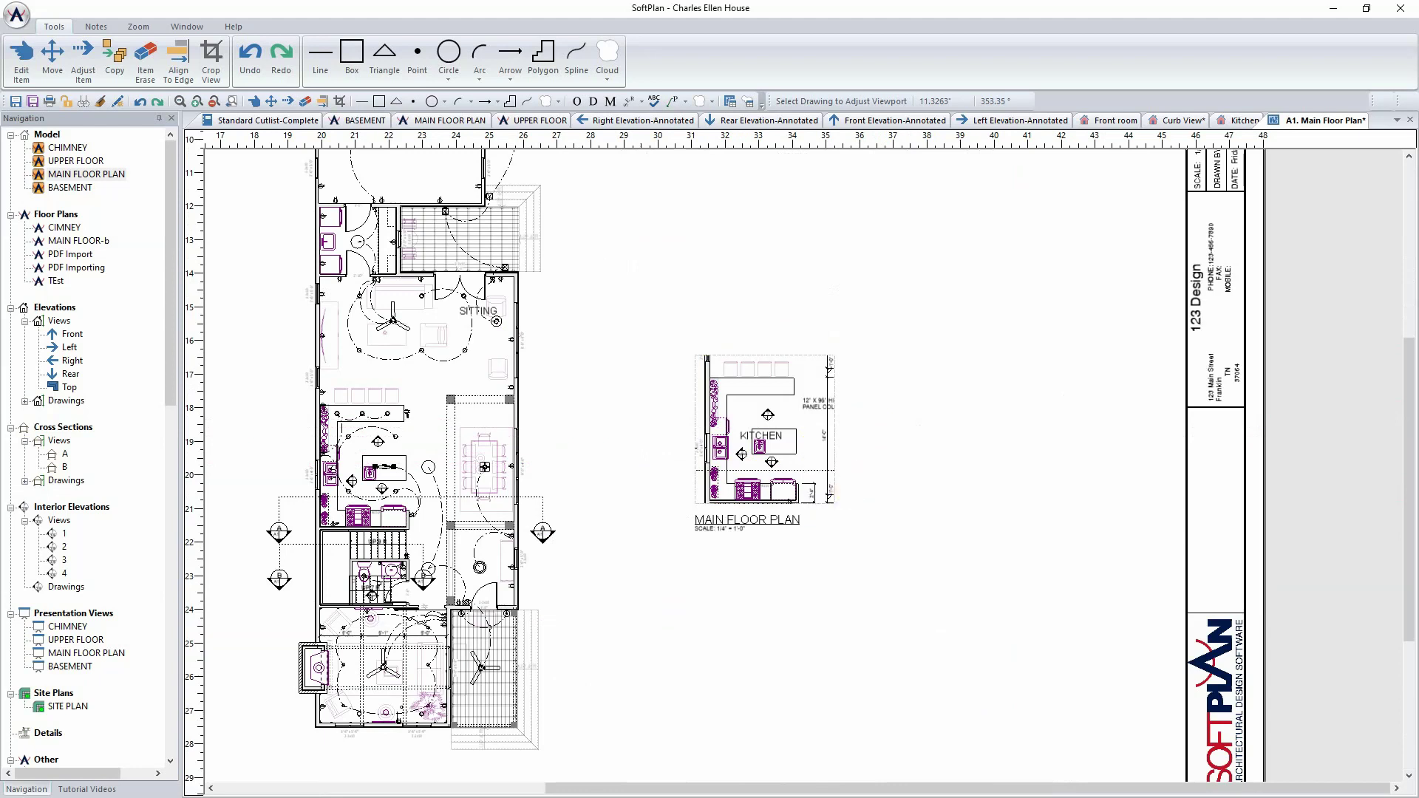
{"action": "left_click", "coordinate": [158, 202]}
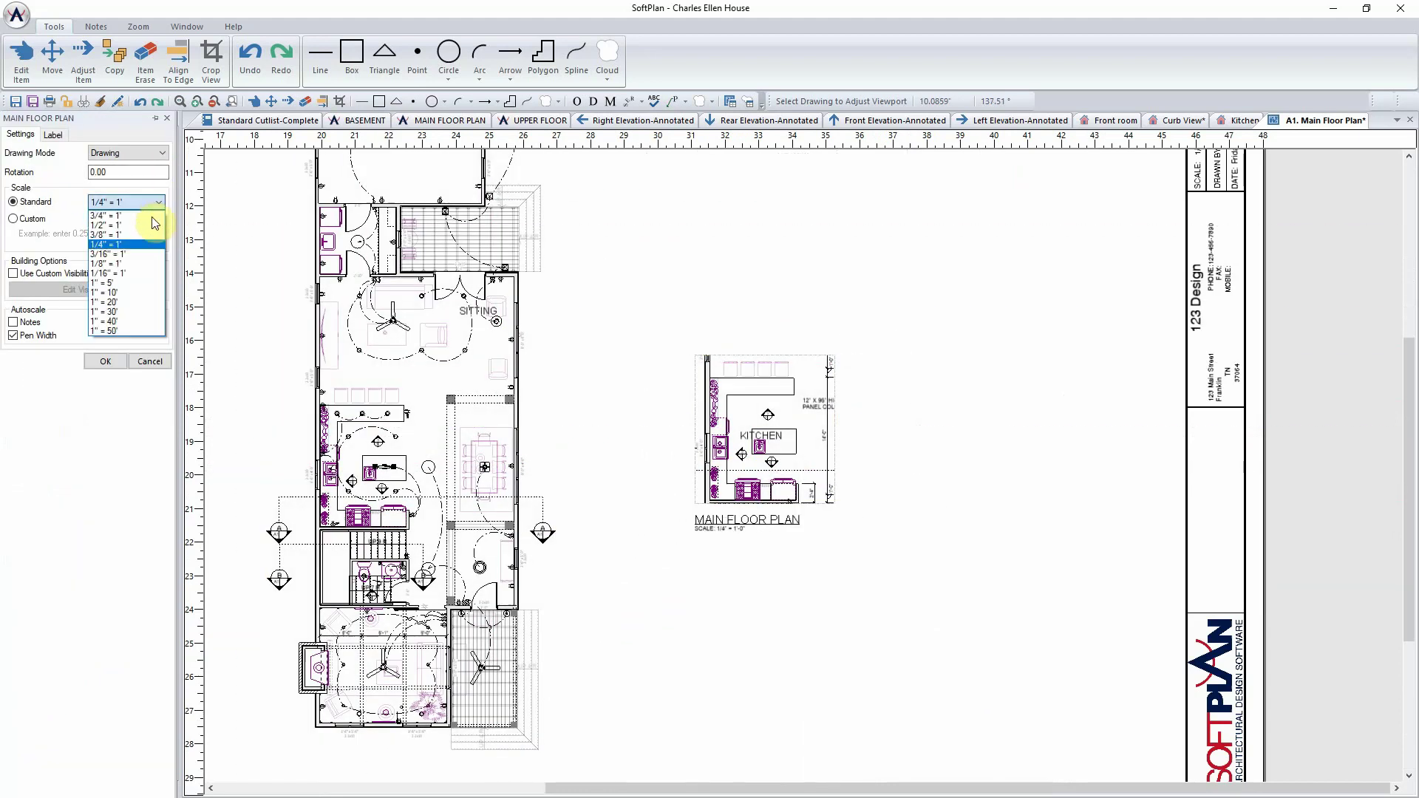
{"action": "left_click", "coordinate": [148, 221]}
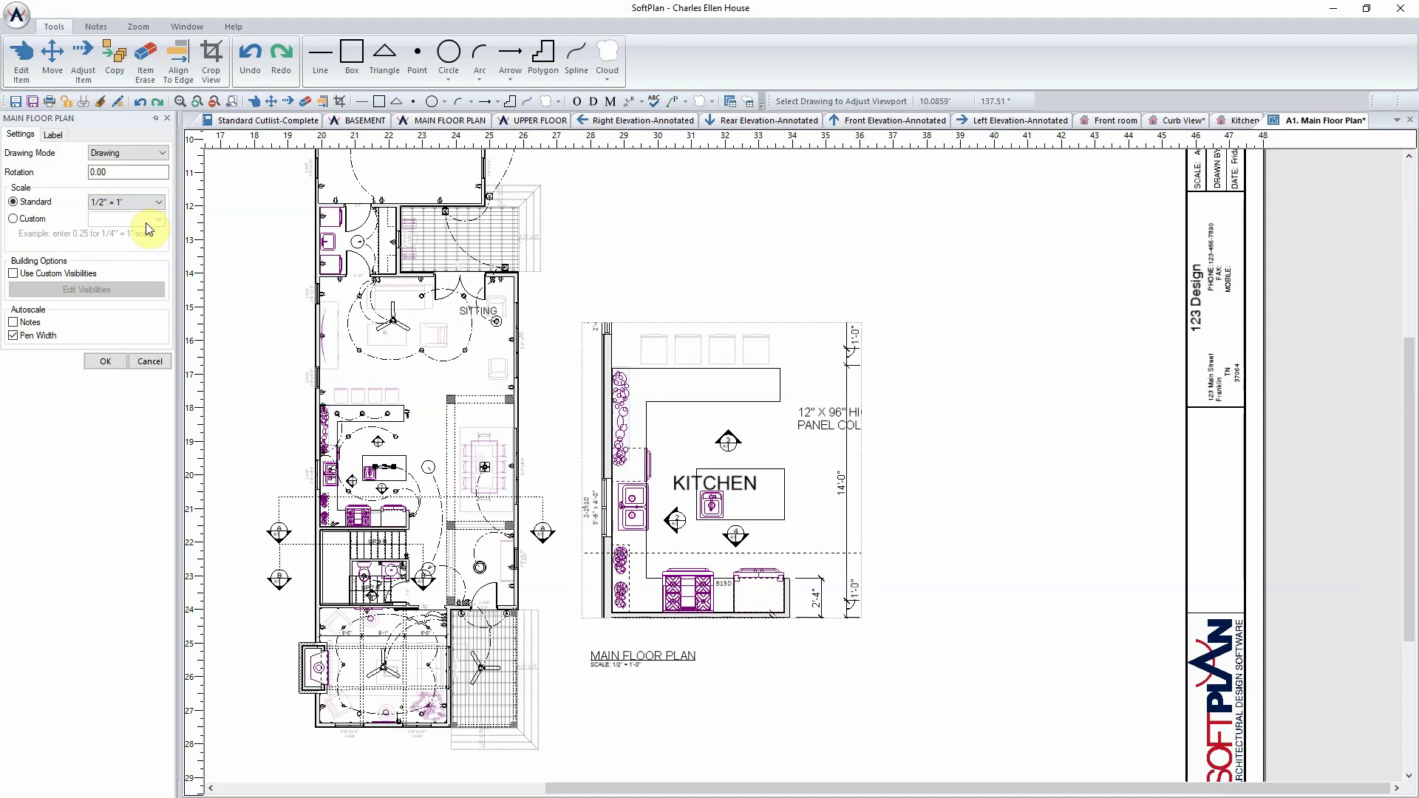
Enable custom visibilities for the kitchen view and hide Building Option 6
{"action": "left_click", "coordinate": [41, 273]}
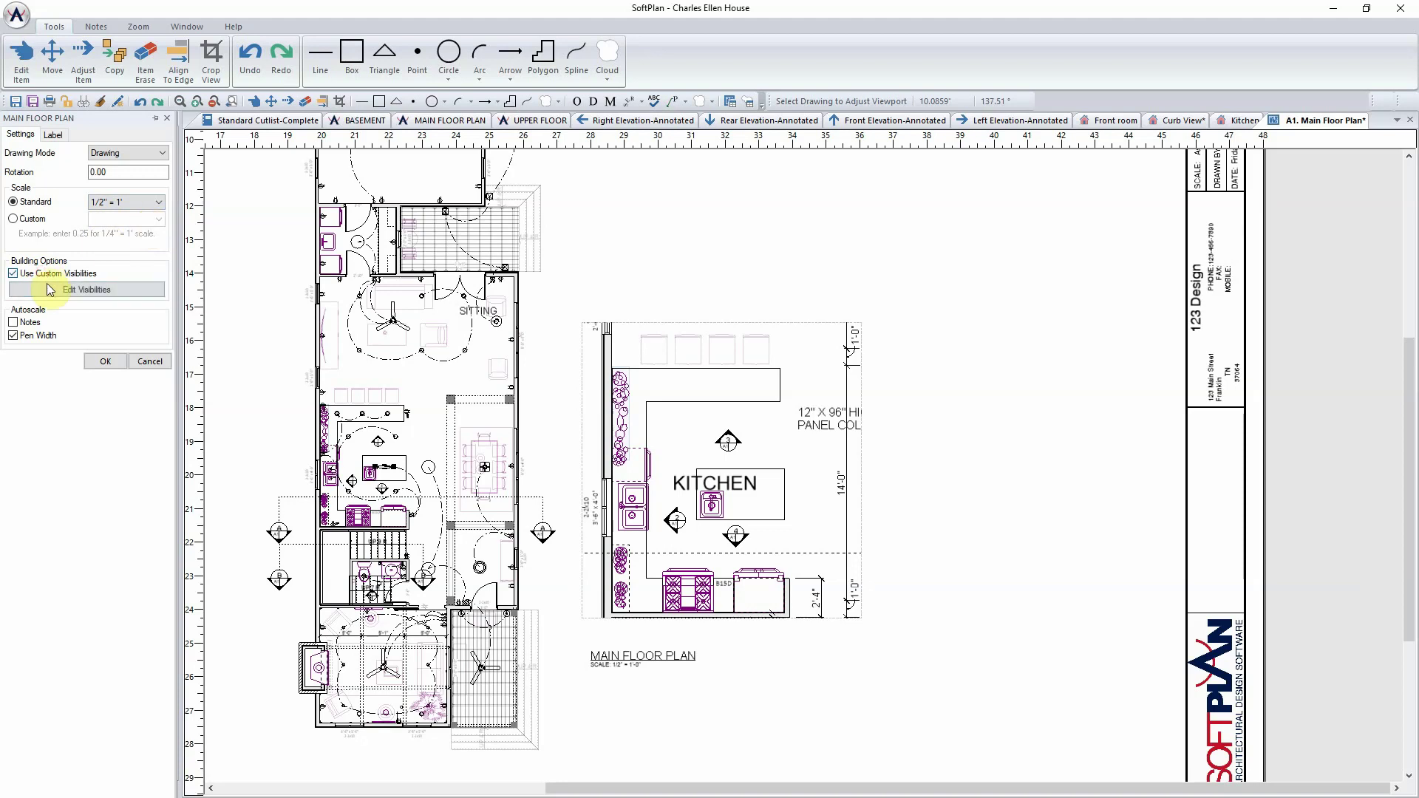
{"action": "left_click", "coordinate": [50, 289]}
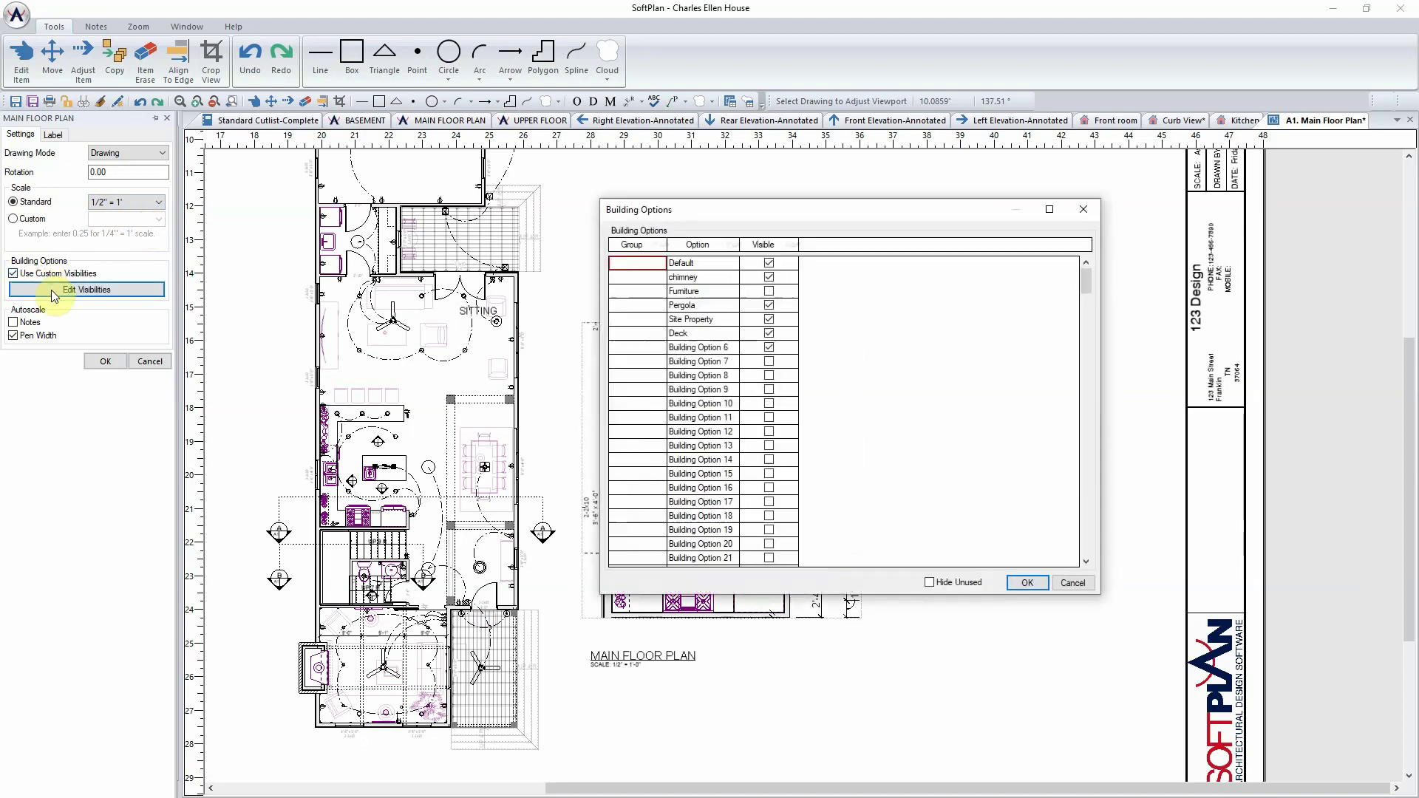
{"action": "left_click", "coordinate": [770, 347]}
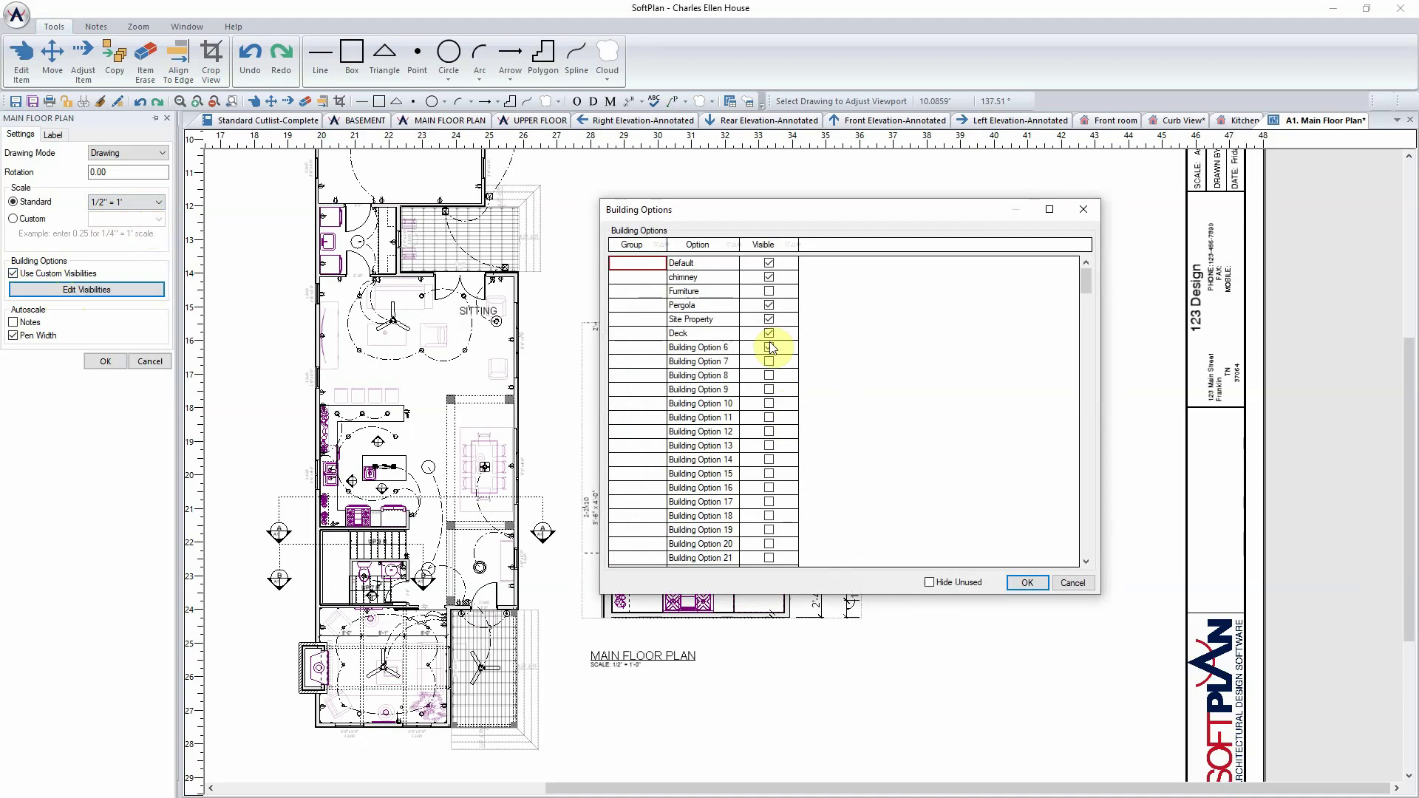
{"action": "left_click", "coordinate": [1025, 582]}
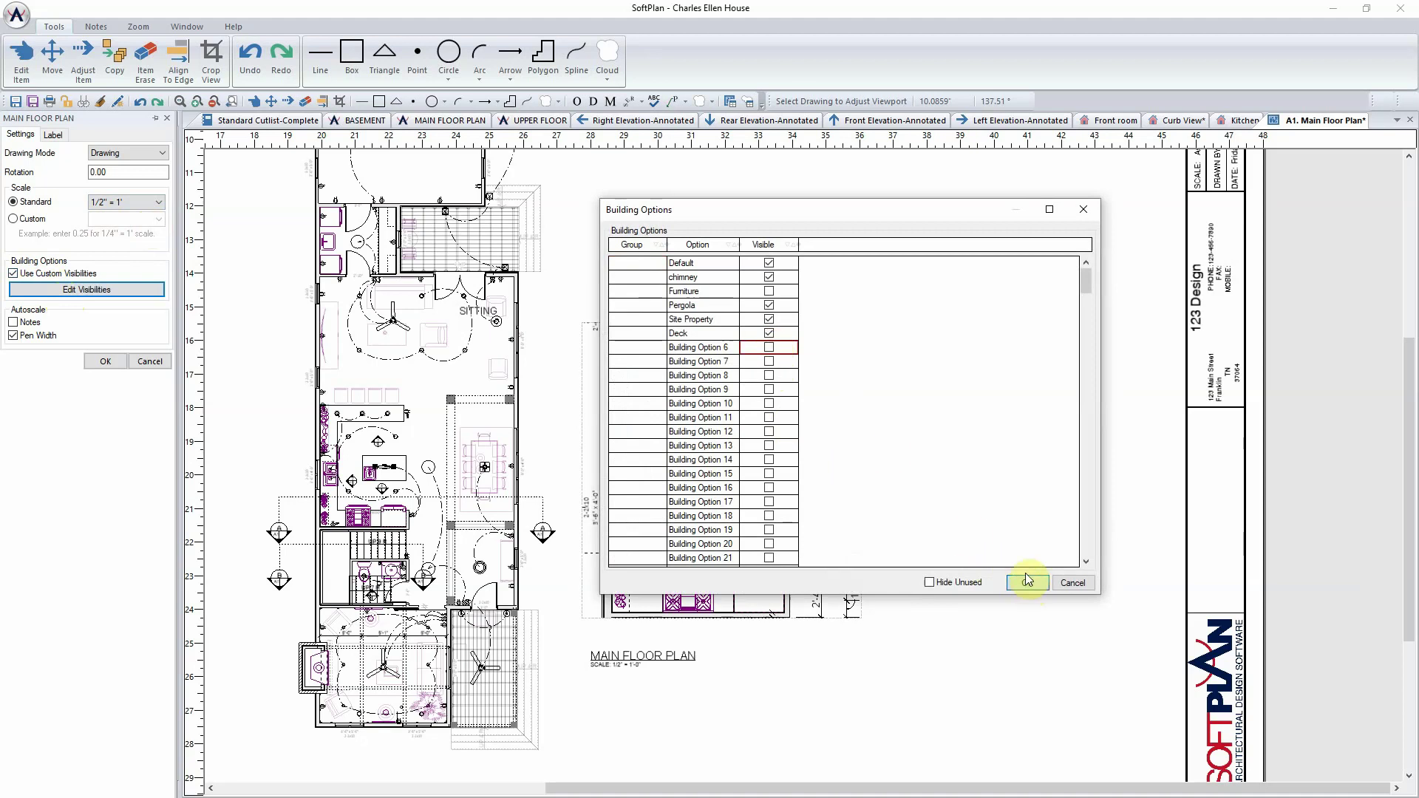
Rename the kitchen view's label to KITCHEN LAYOUT and apply the drawing's settings
{"action": "left_click", "coordinate": [55, 134]}
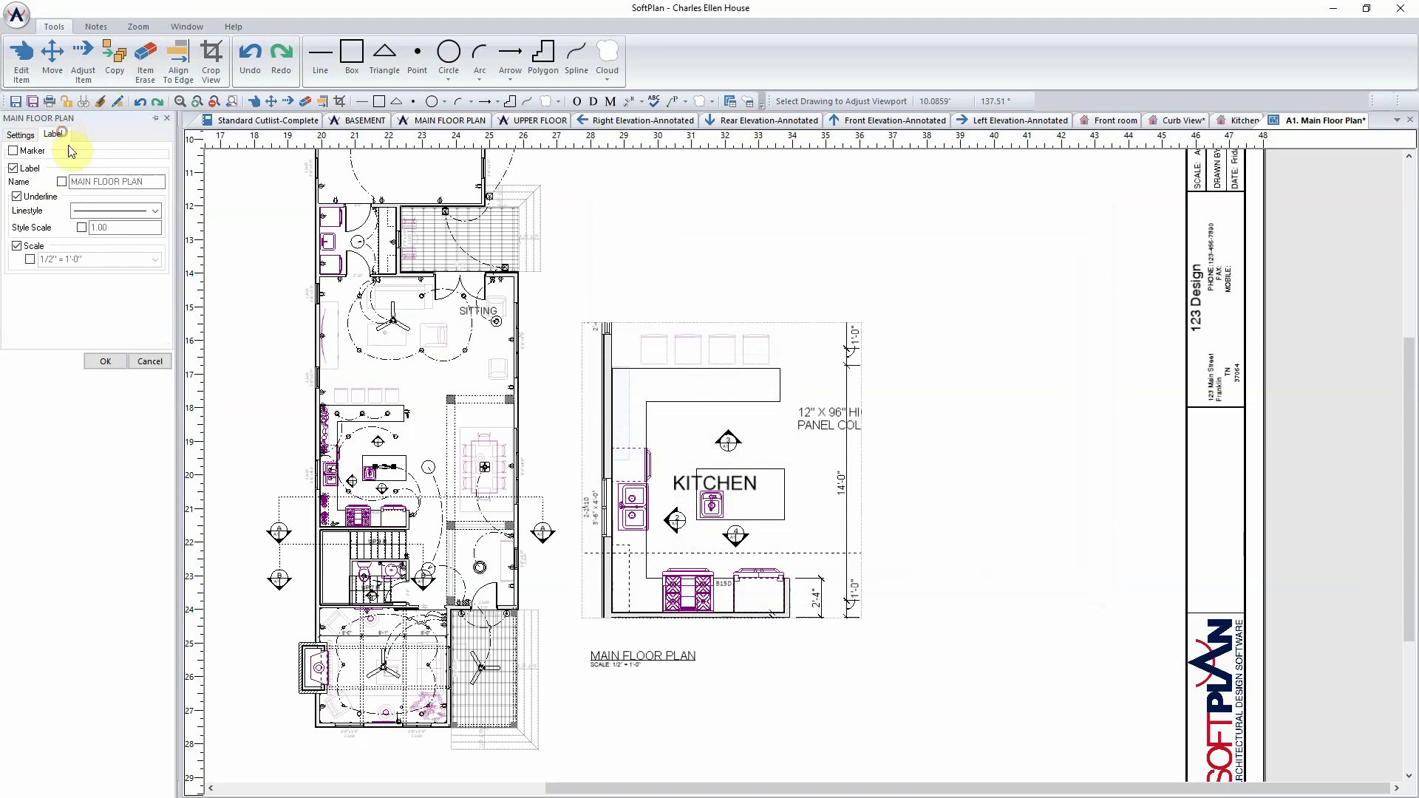
{"action": "left_click_drag", "start_coordinate": [148, 184], "coordinate": [61, 176]}
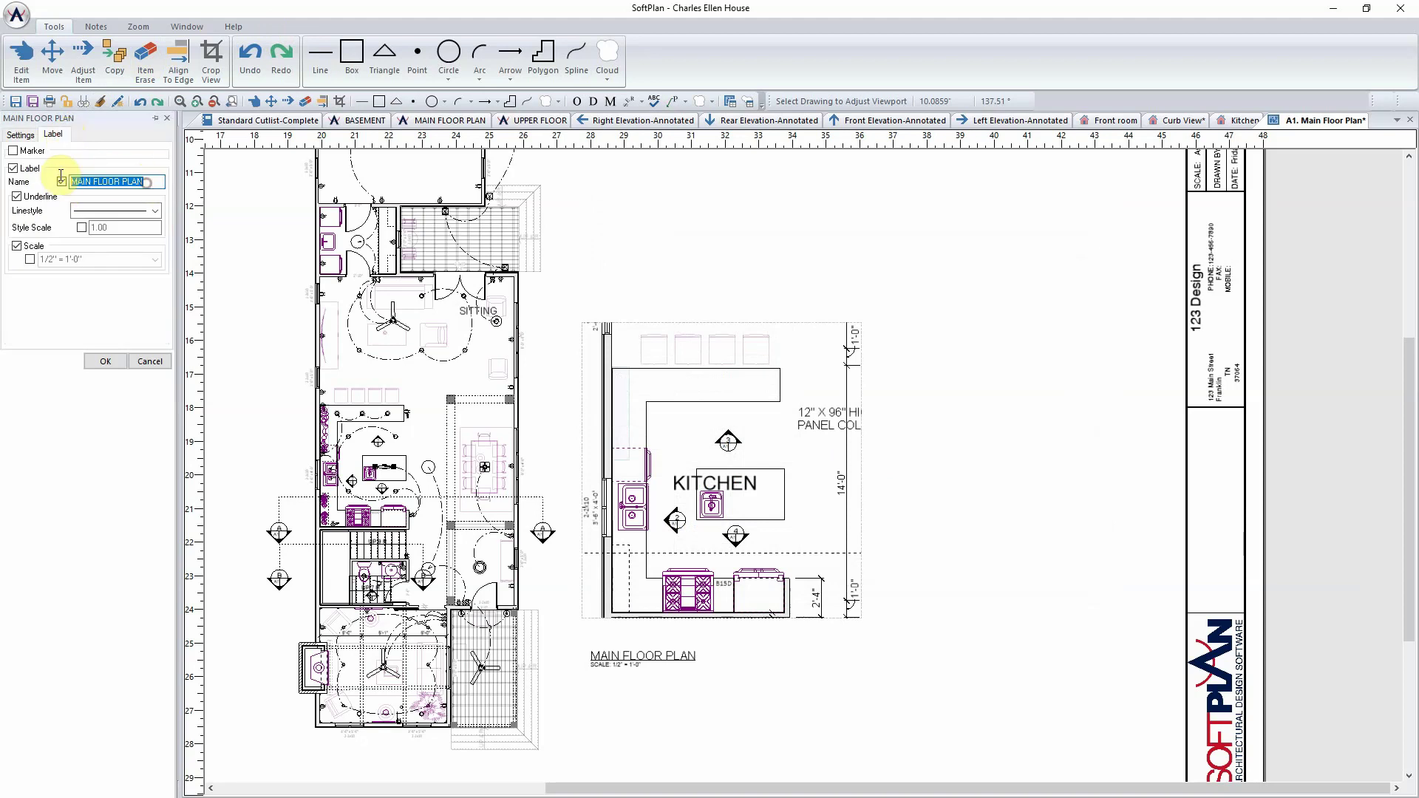
{"action": "type", "text": "KITC"}
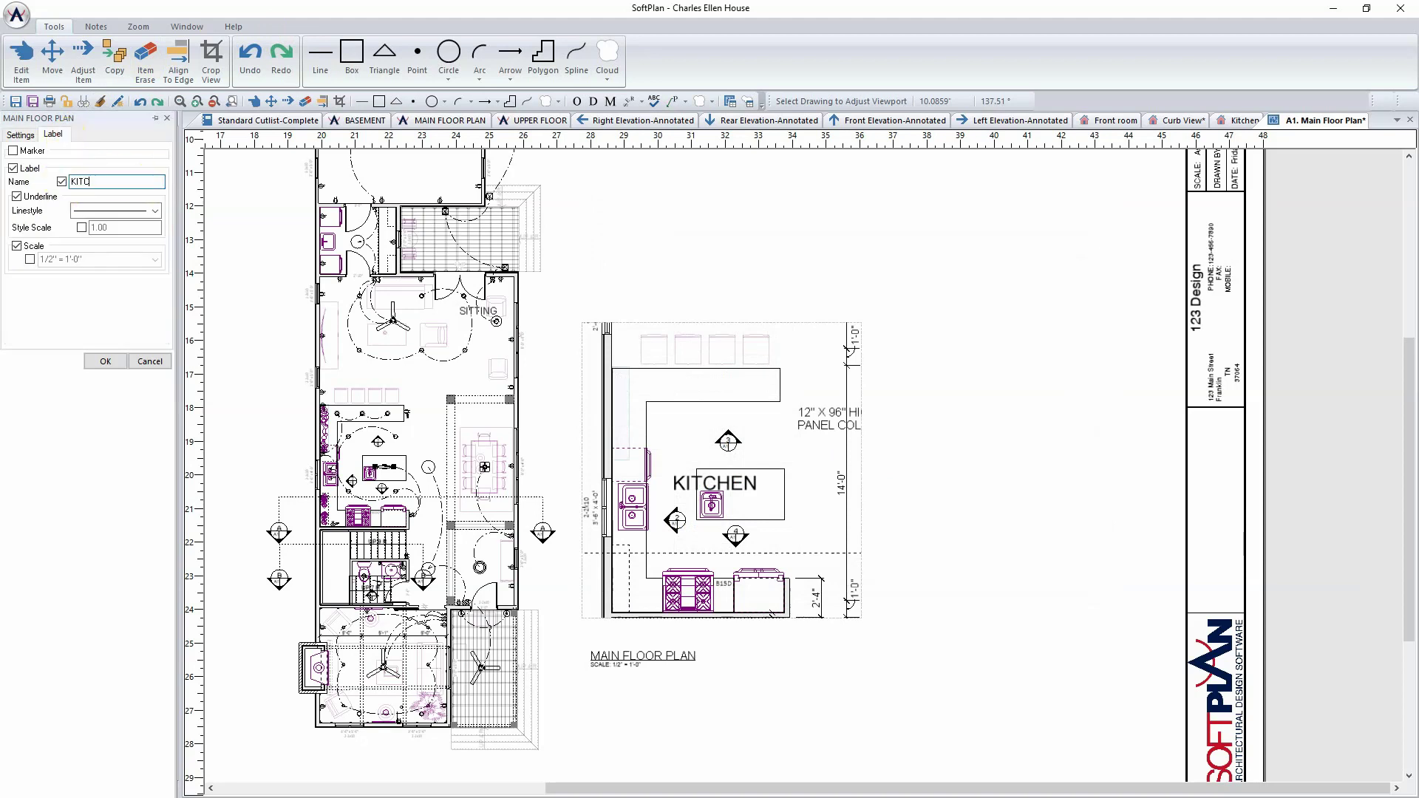
{"action": "type", "text": "HEN LAYOUT"}
{"action": "left_click", "coordinate": [106, 360]}
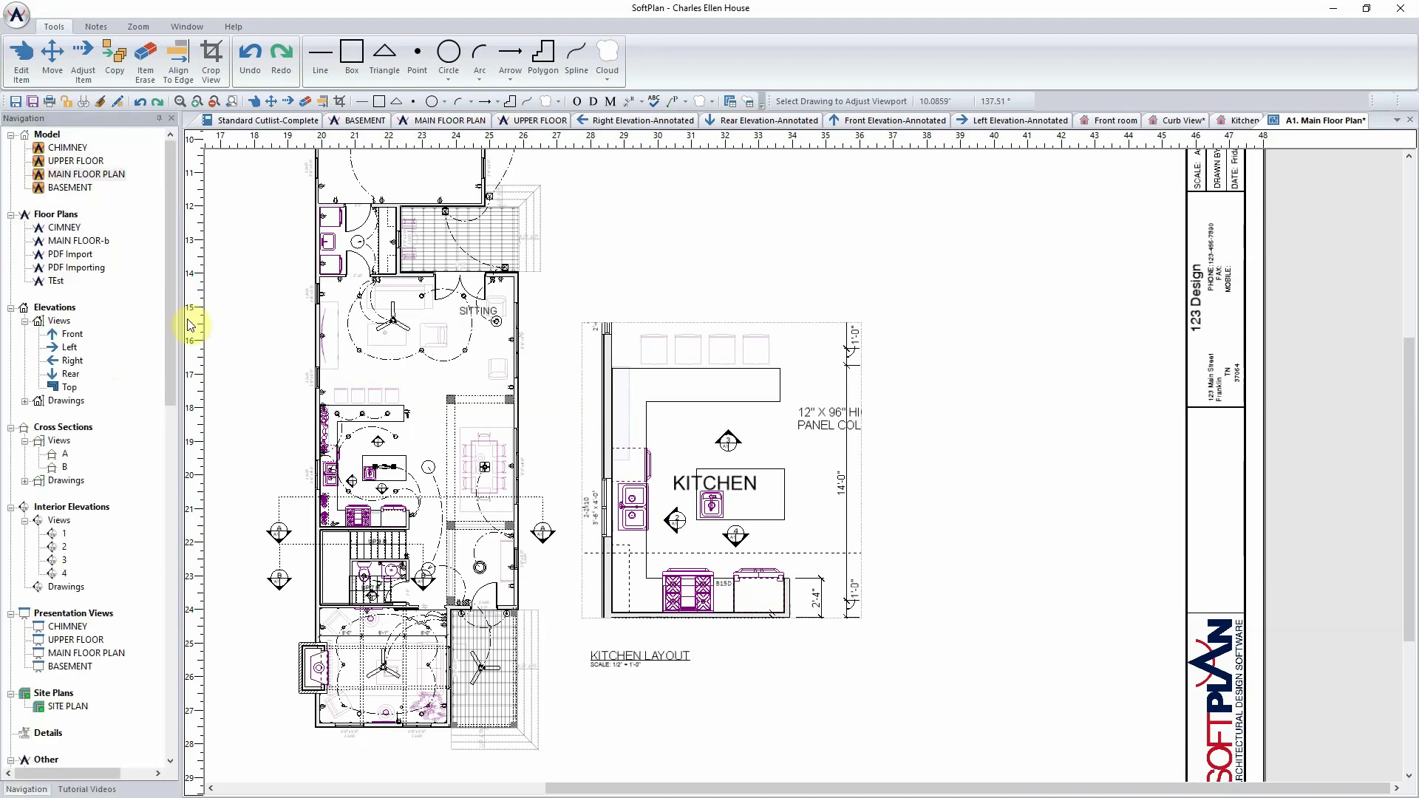
{"action": "scroll", "coordinate": [841, 301], "scroll_direction": "down", "scroll_amount": 3}
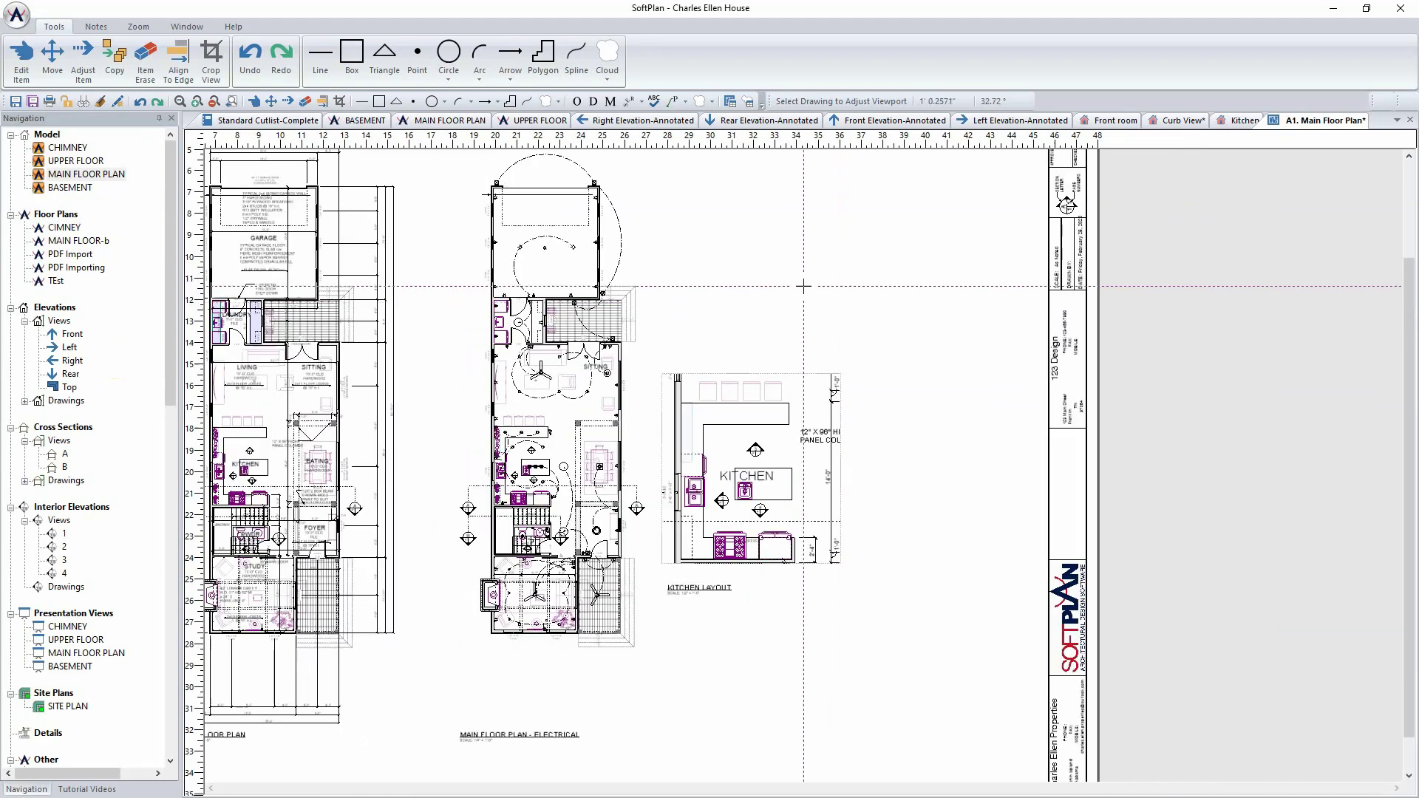
Align the kitchen layout's upper edge with the electrical plan's top wall and move it about 4 29/32" horizontally toward the title block
{"action": "left_click", "coordinate": [180, 59]}
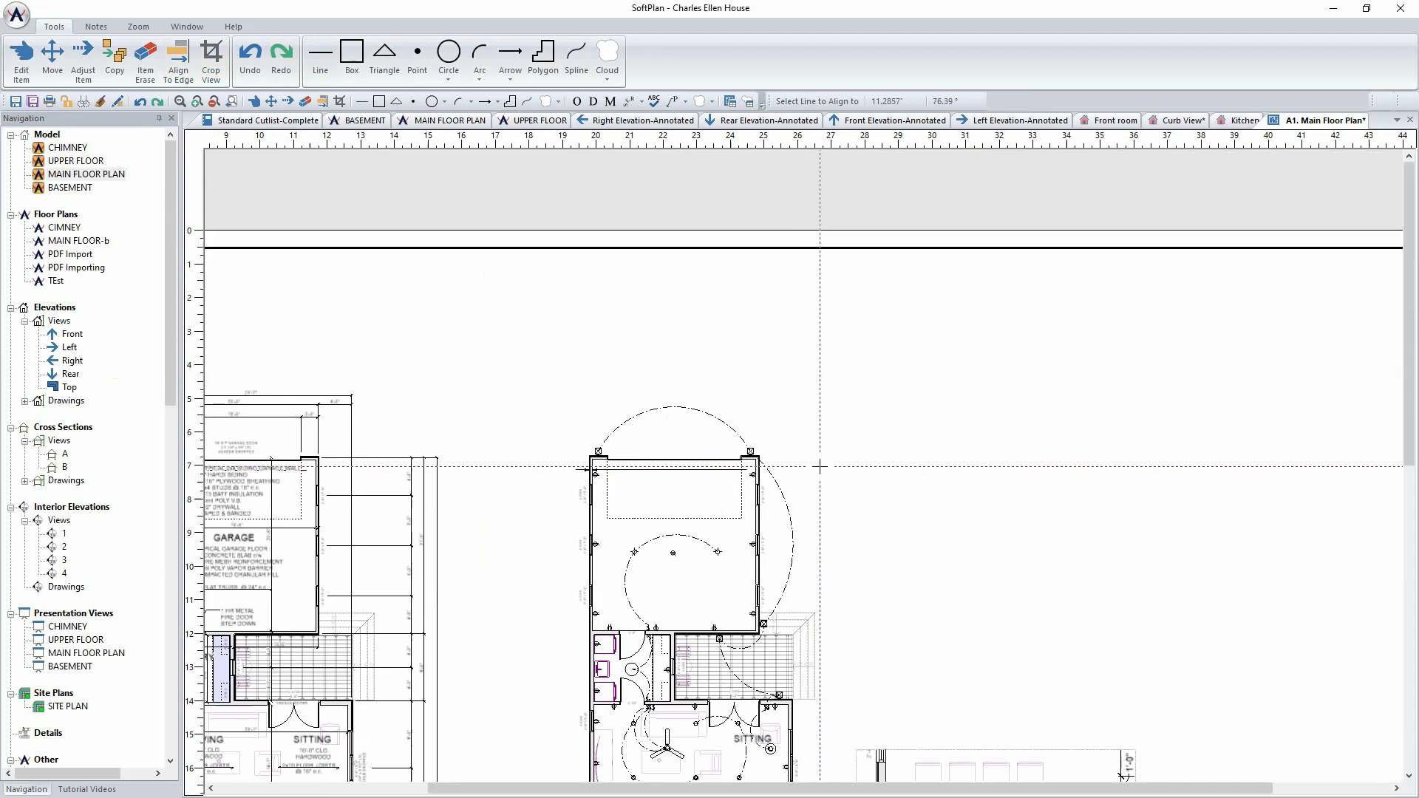
{"action": "middle_click_drag", "start_coordinate": [761, 464], "coordinate": [611, 335]}
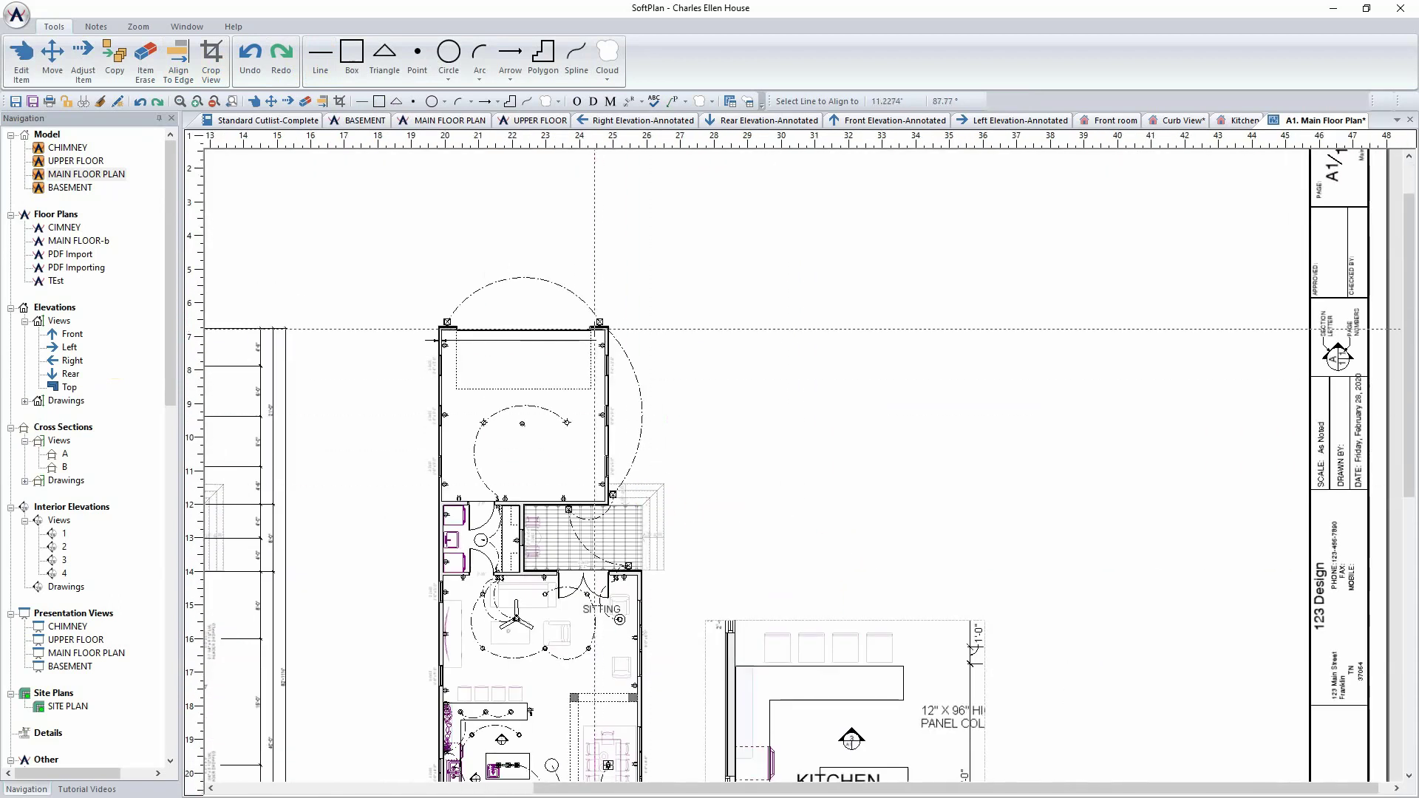
{"action": "left_click", "coordinate": [595, 327]}
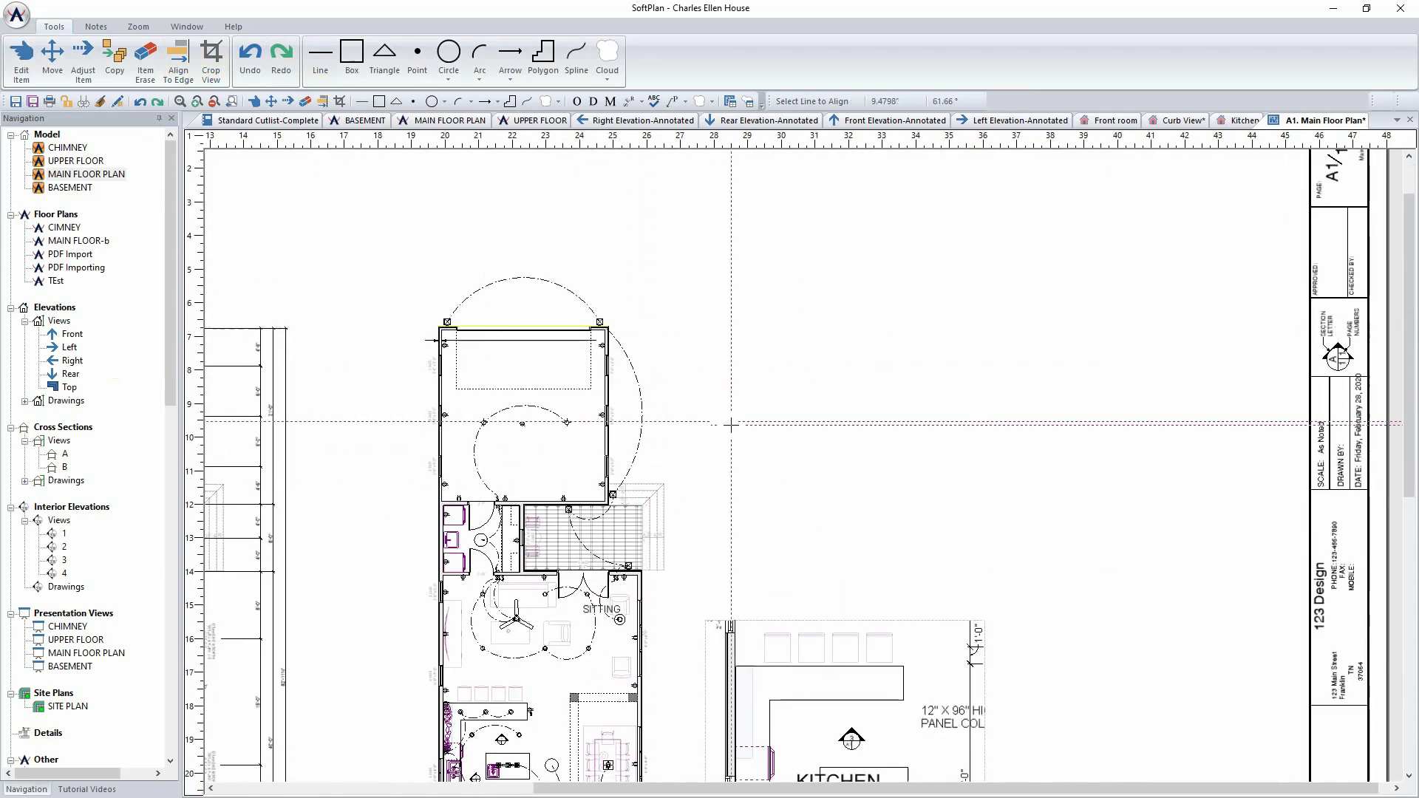
{"action": "left_click", "coordinate": [909, 630]}
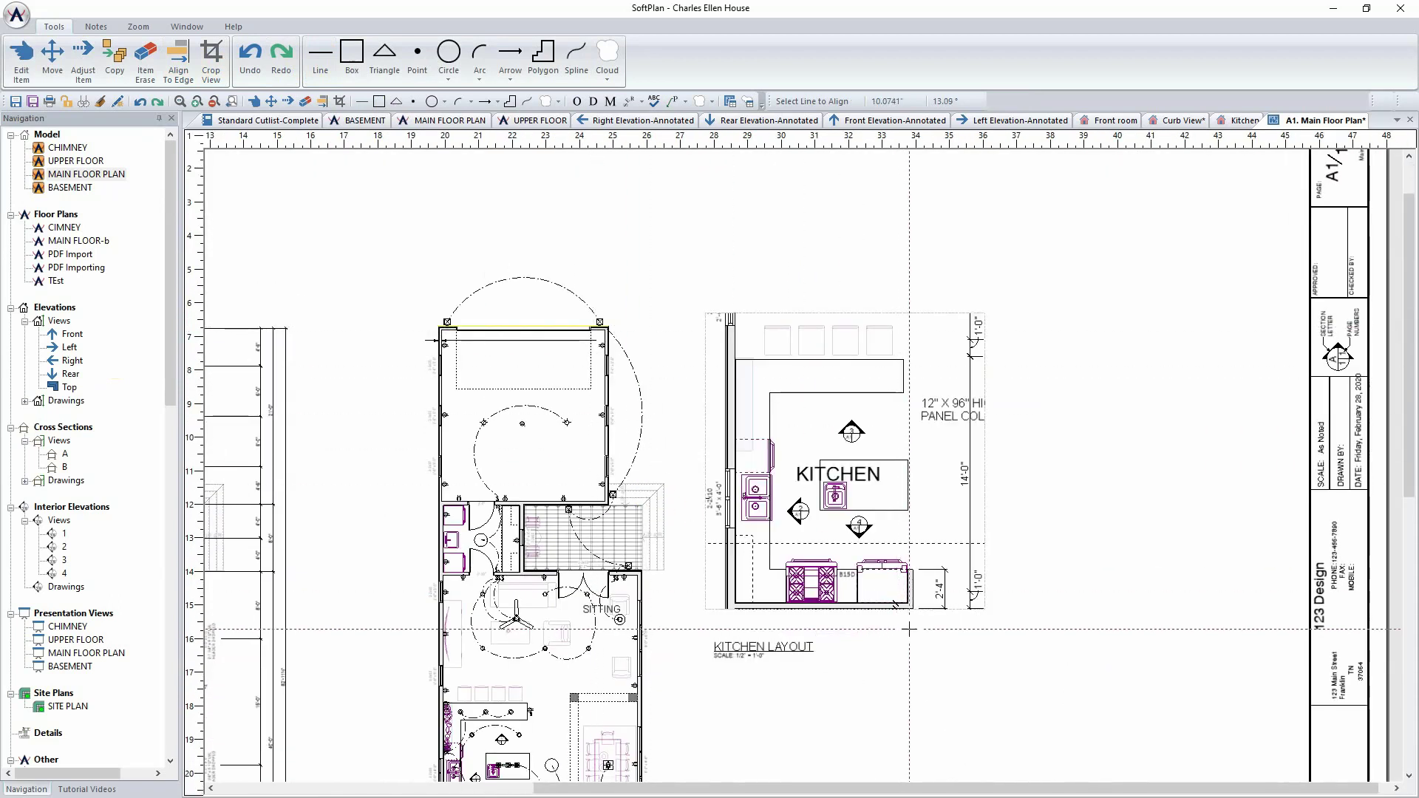
{"action": "left_click", "coordinate": [52, 59]}
{"action": "left_click", "coordinate": [814, 441]}
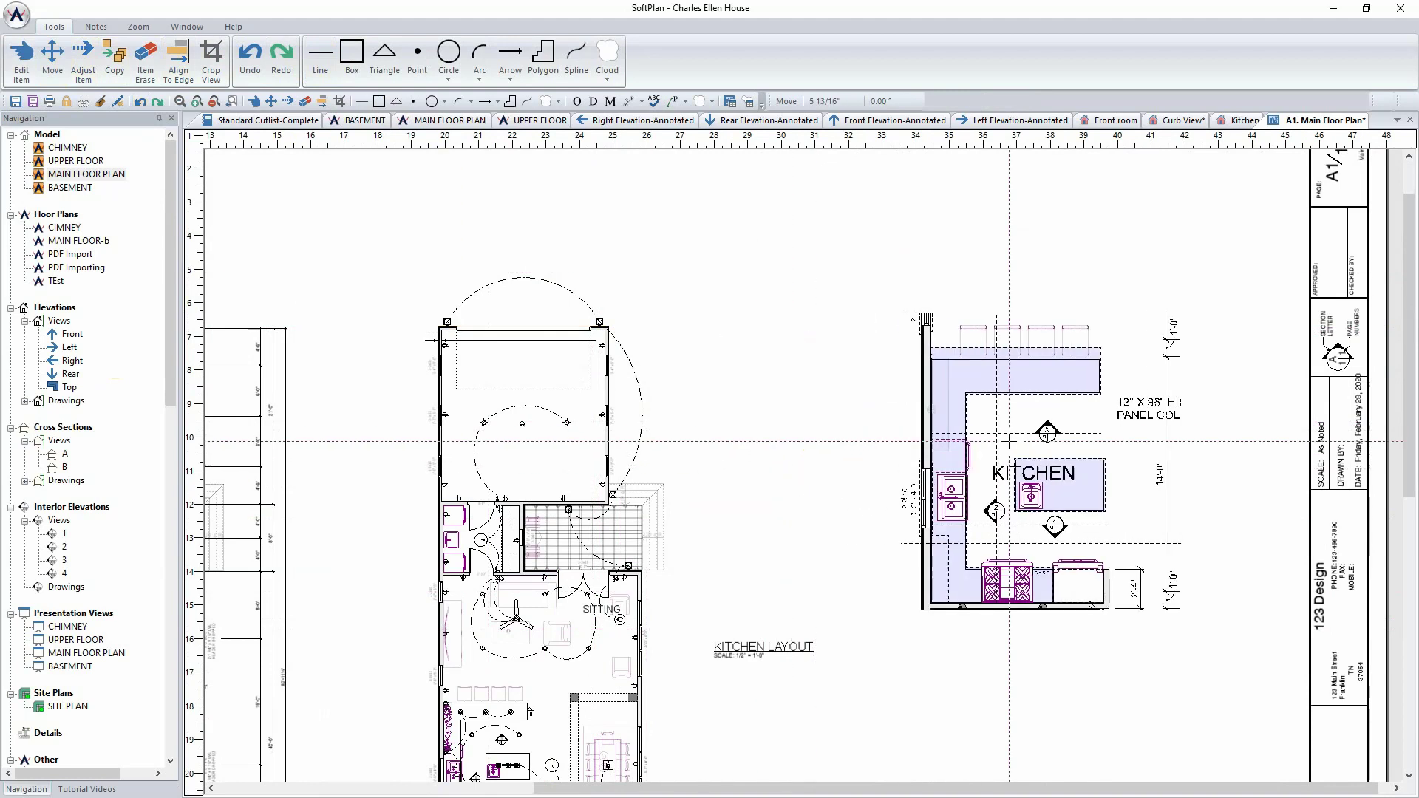
{"action": "left_click", "coordinate": [978, 442]}
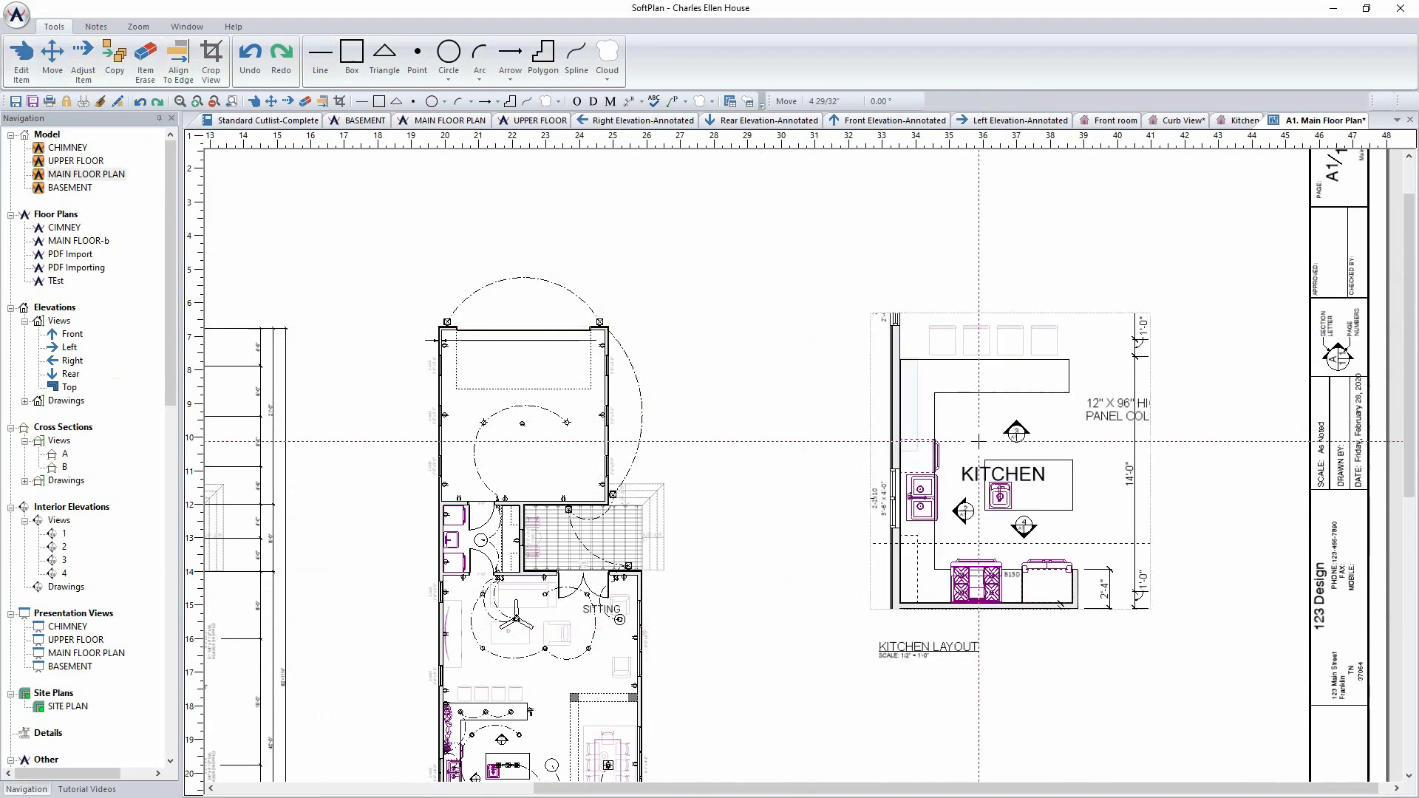
Review the whole page, then examine the interior elevation markers in the kitchen and the section markers on both floor plans
{"action": "left_click", "coordinate": [138, 26]}
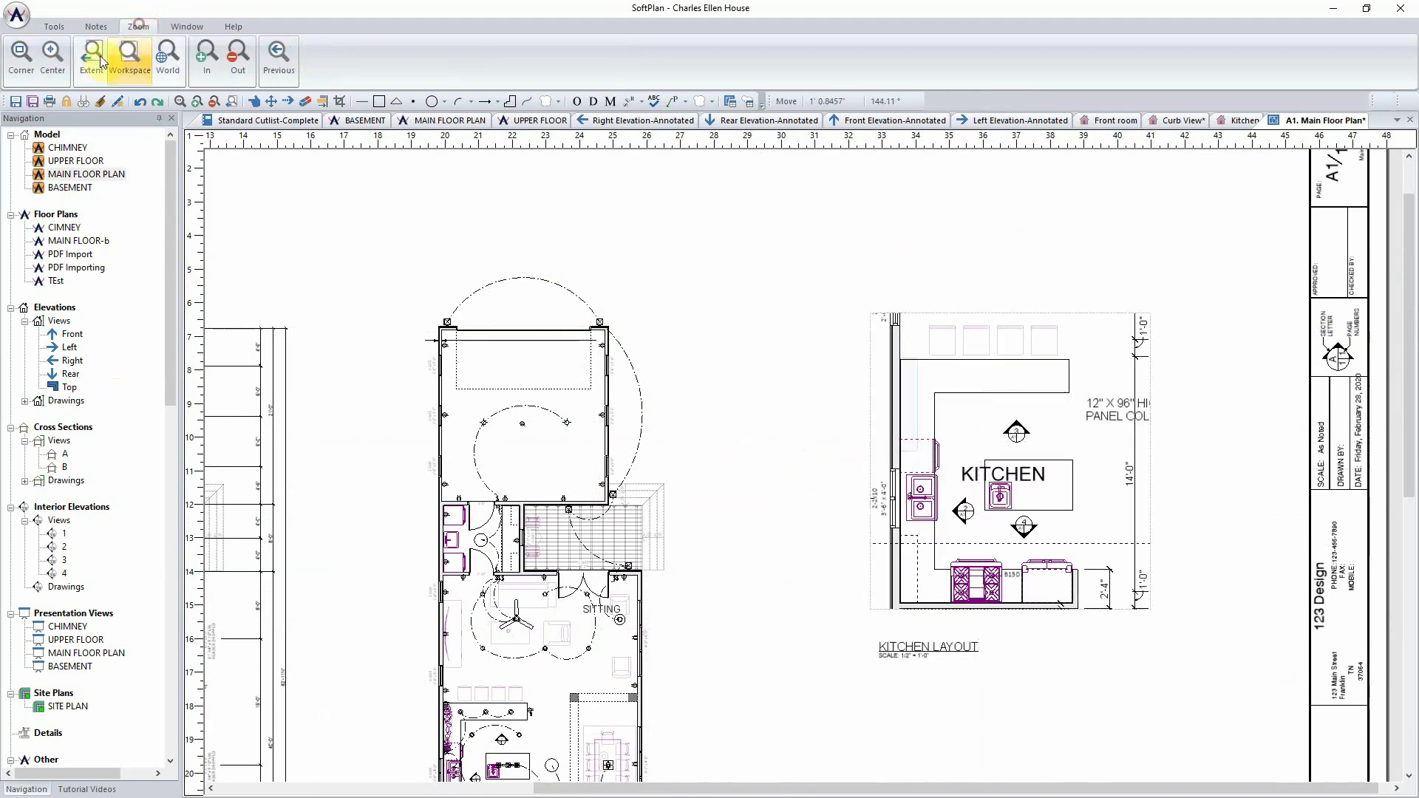
{"action": "left_click", "coordinate": [93, 58]}
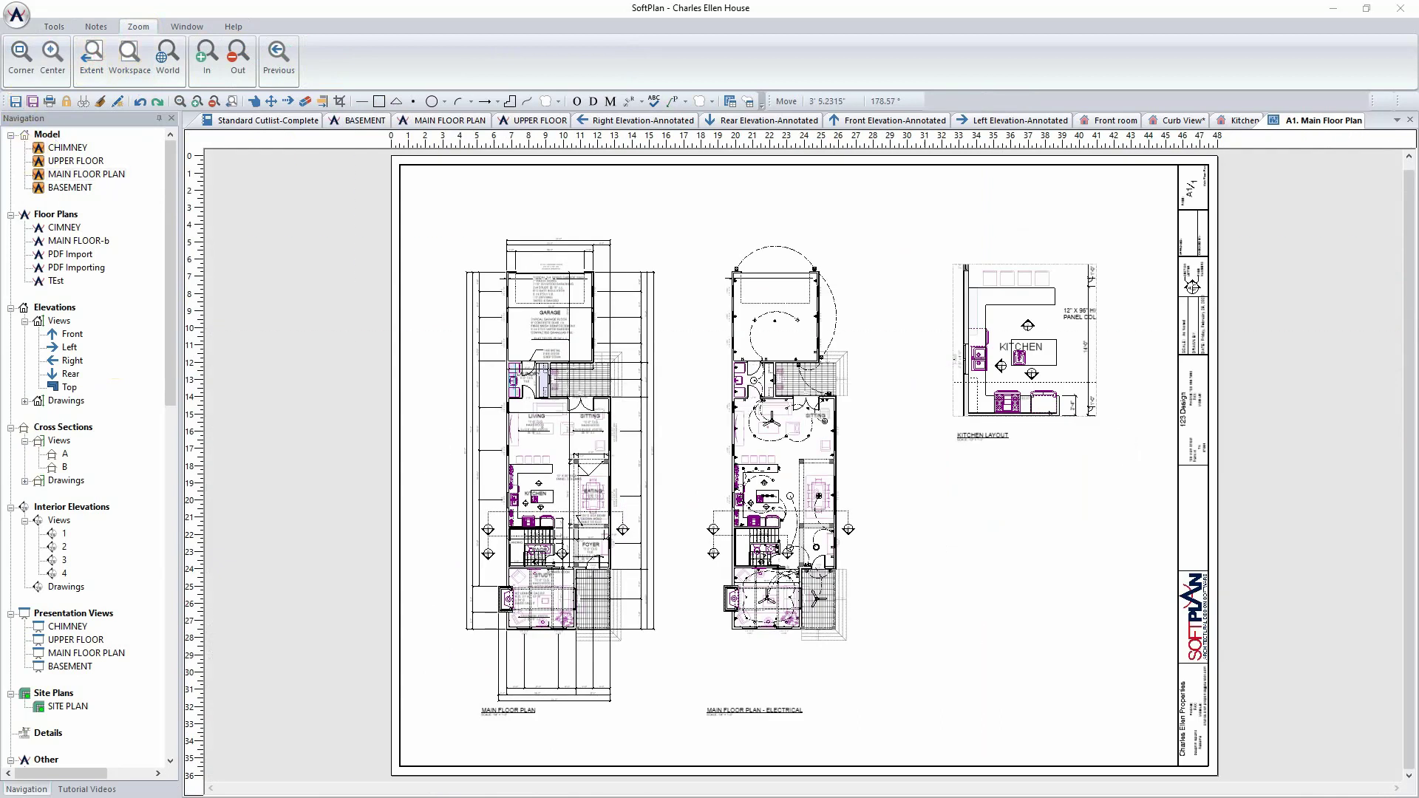
{"action": "scroll", "coordinate": [533, 493], "scroll_direction": "up", "scroll_amount": 1}
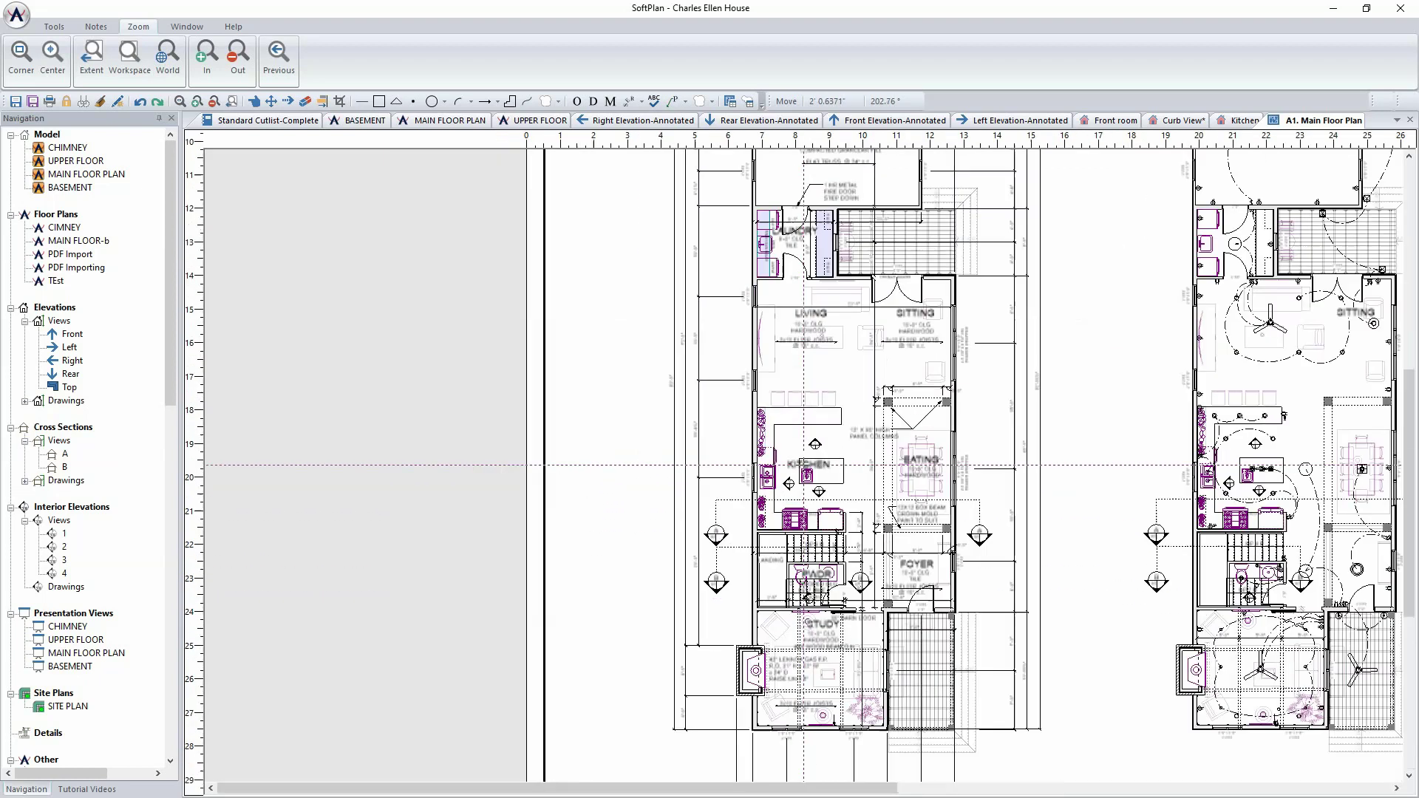
{"action": "scroll", "coordinate": [803, 466], "scroll_direction": "up", "scroll_amount": 2}
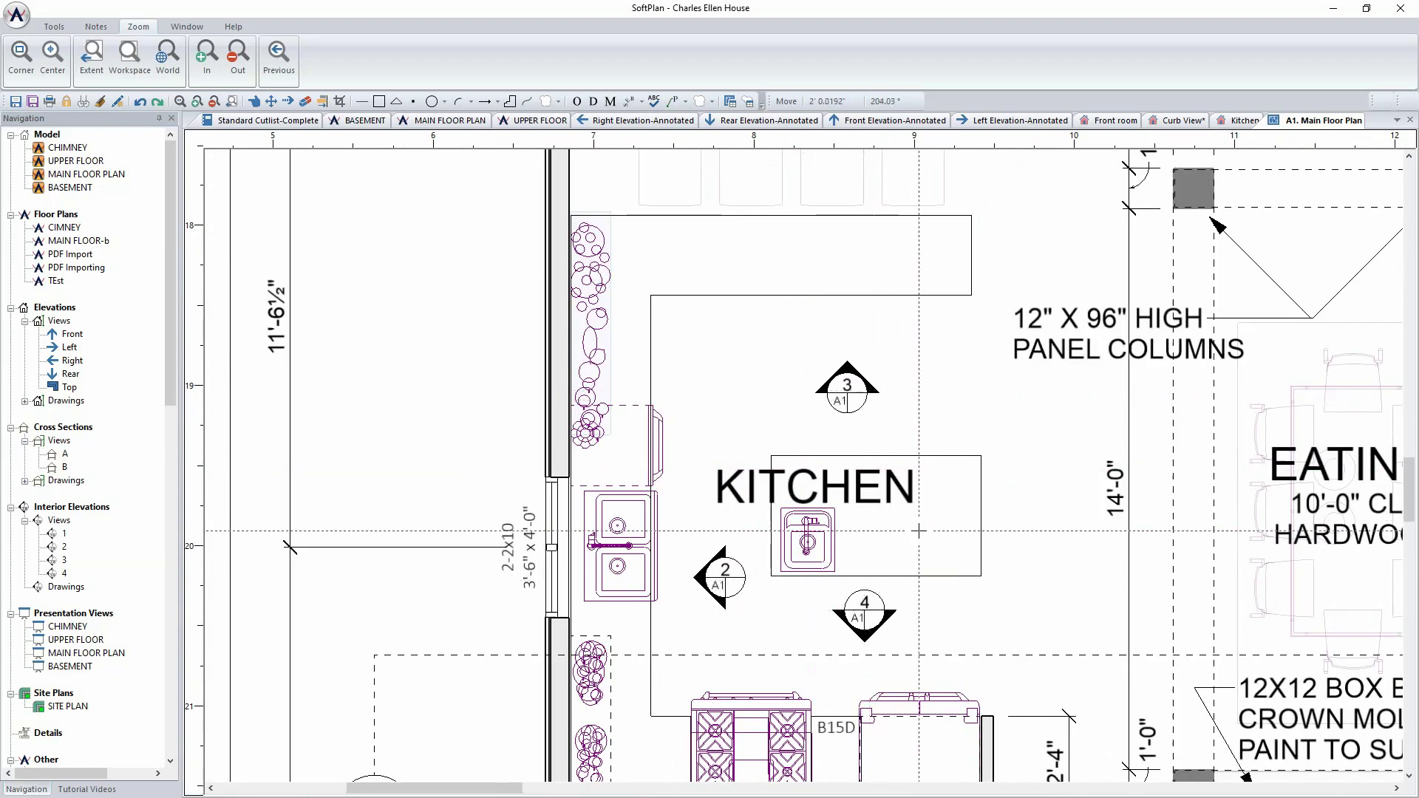
{"action": "scroll", "coordinate": [919, 530], "scroll_direction": "down", "scroll_amount": 2}
{"action": "middle_click_drag", "start_coordinate": [1092, 475], "coordinate": [596, 488]}
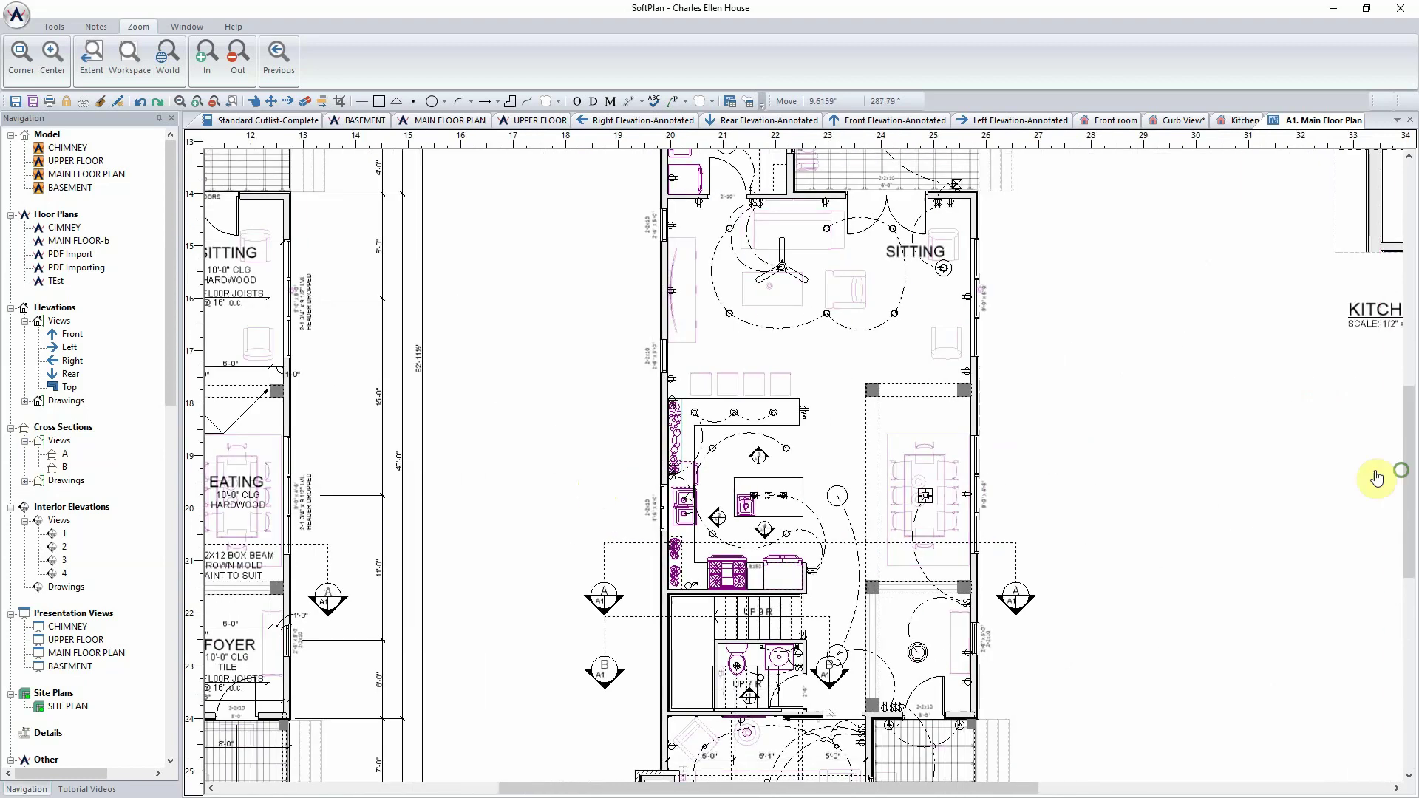
{"action": "middle_click_drag", "start_coordinate": [1376, 479], "coordinate": [778, 475]}
{"action": "scroll", "coordinate": [779, 475], "scroll_direction": "down", "scroll_amount": 1}
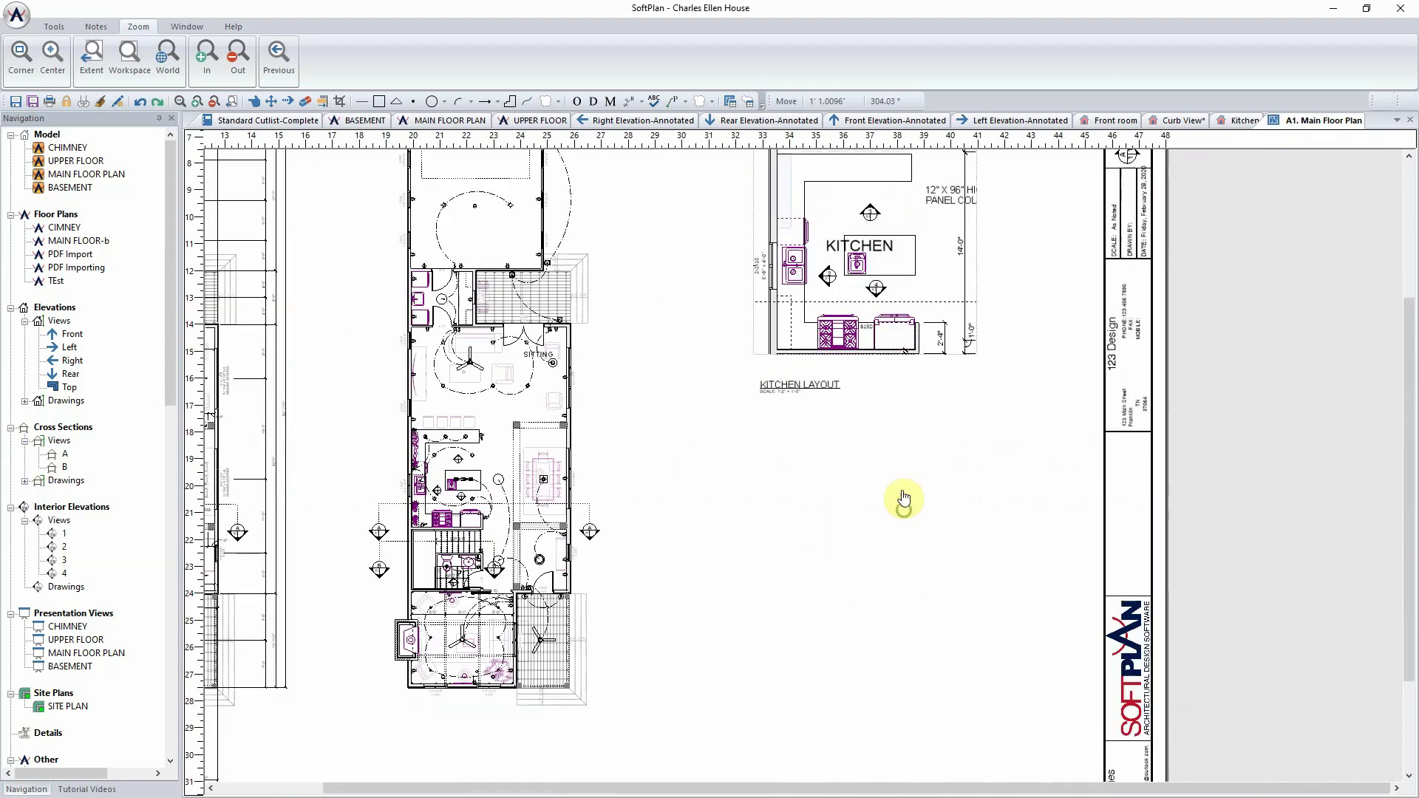
{"action": "mouse_move", "coordinate": [903, 501]}
{"action": "middle_mouse_down"}
{"action": "mouse_move", "coordinate": [896, 412]}
{"action": "mouse_move", "coordinate": [858, 402]}
{"action": "middle_mouse_up"}
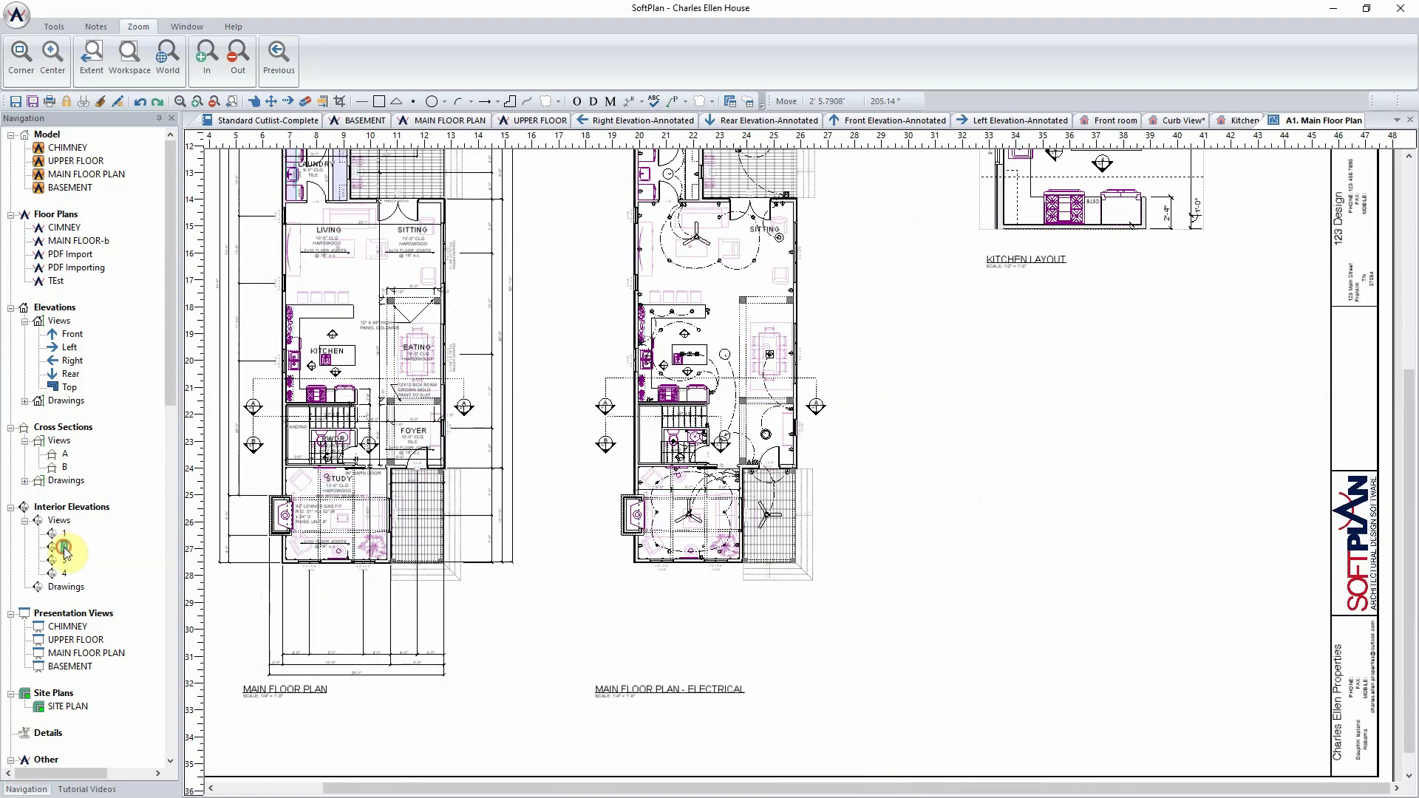
Place the model view of interior elevation 2, KITCHEN WEST, below the kitchen layout and set its scale to 1/2" = 1'
{"action": "right_click", "coordinate": [1090, 413]}
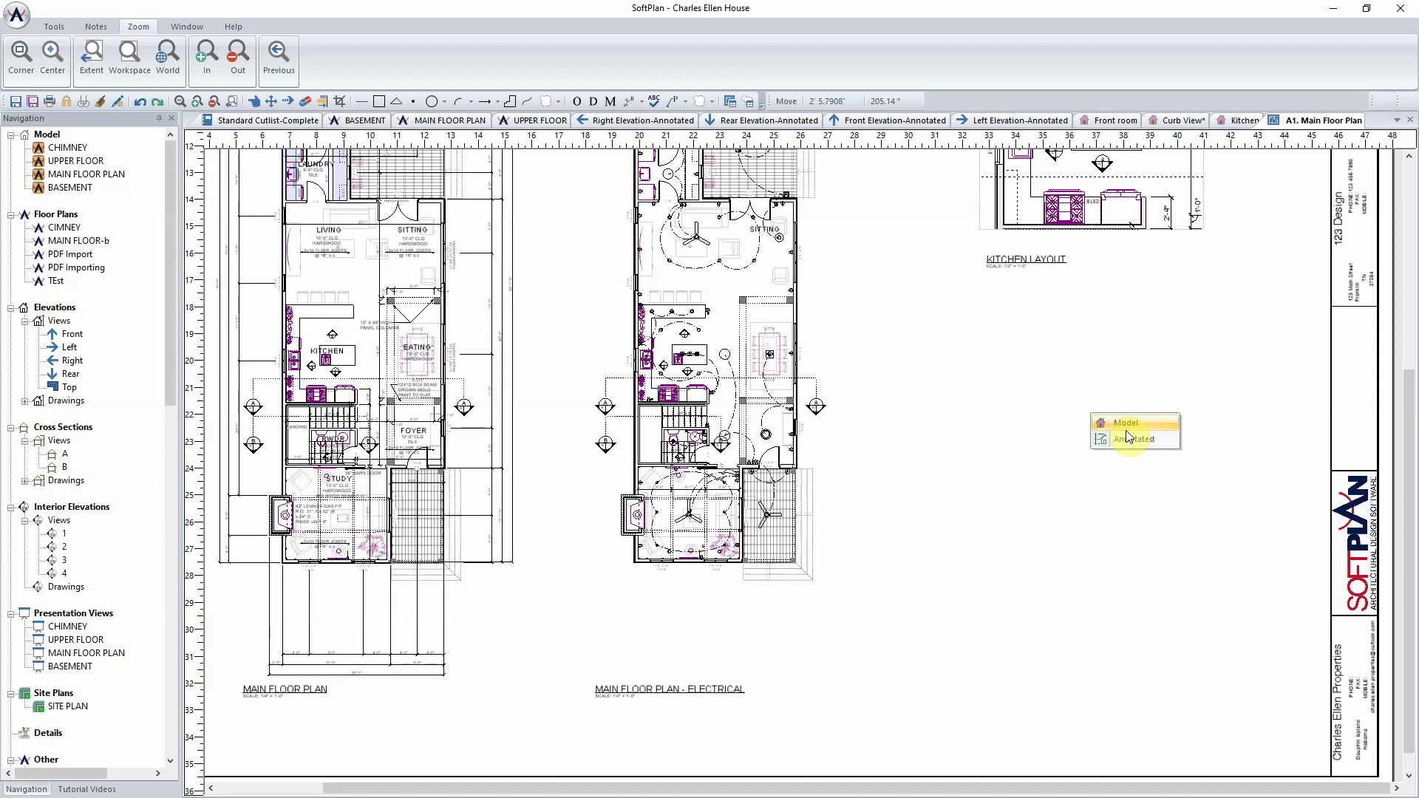
{"action": "left_click", "coordinate": [1126, 436]}
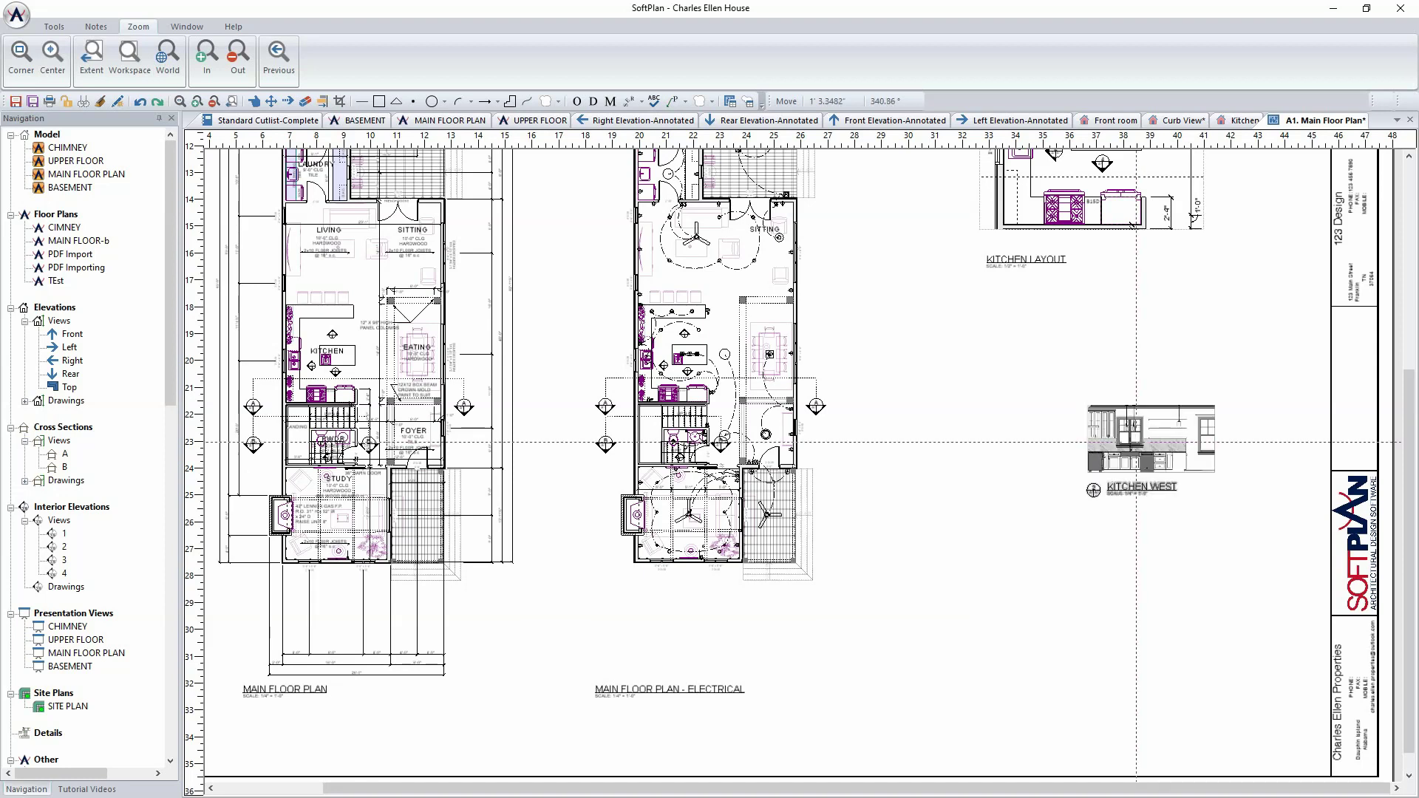
{"action": "left_click", "coordinate": [1141, 442]}
{"action": "right_click", "coordinate": [1140, 442]}
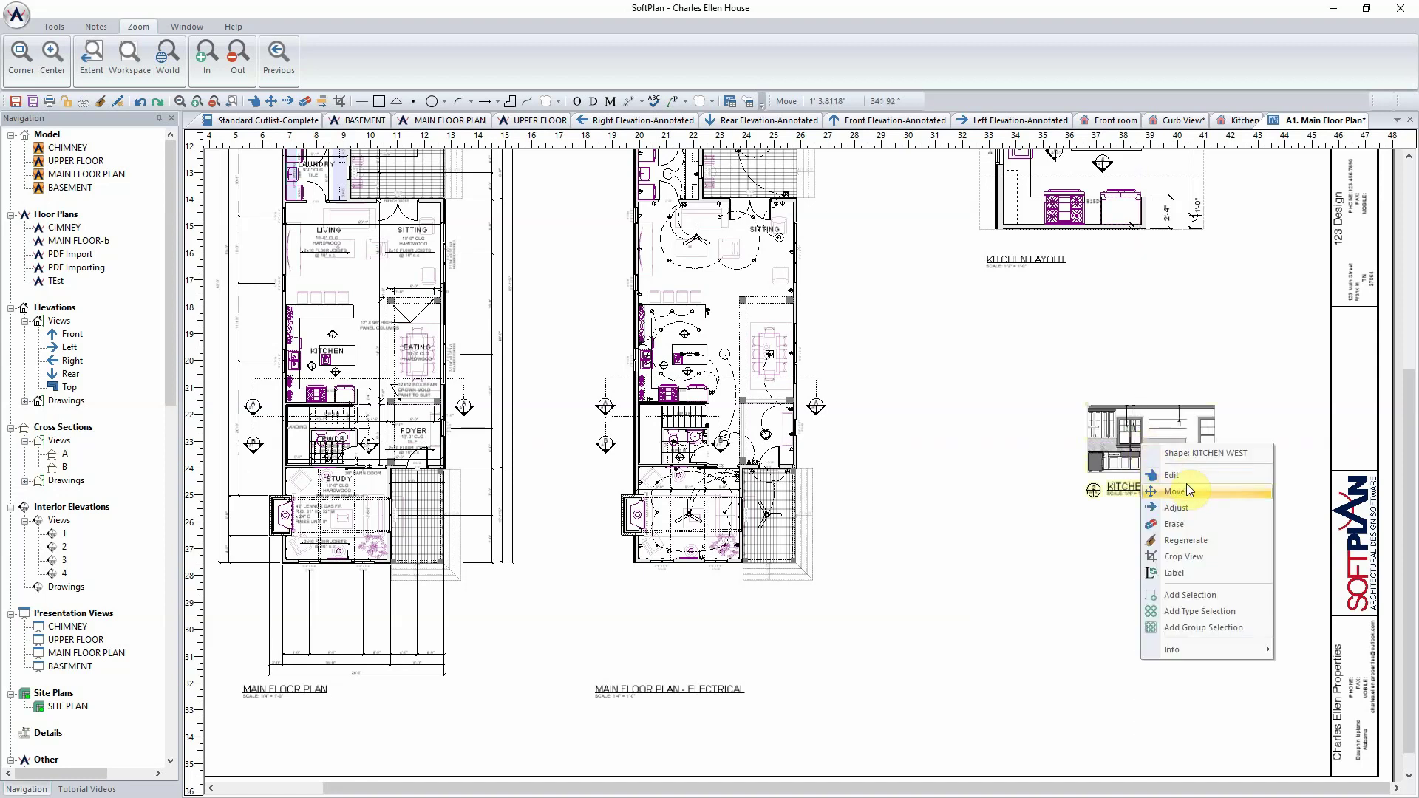
{"action": "left_click", "coordinate": [1186, 476]}
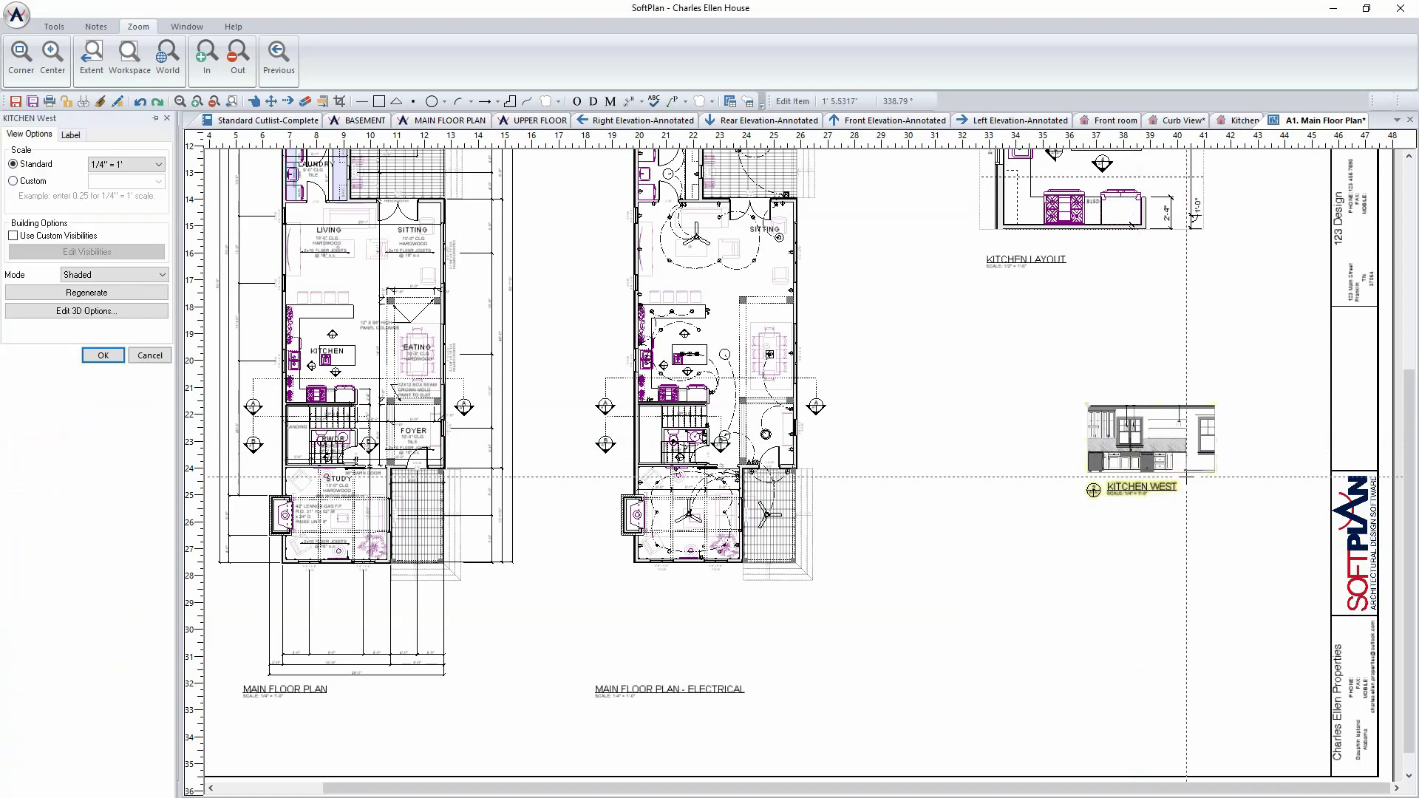
{"action": "left_click", "coordinate": [157, 165]}
{"action": "left_click", "coordinate": [146, 190]}
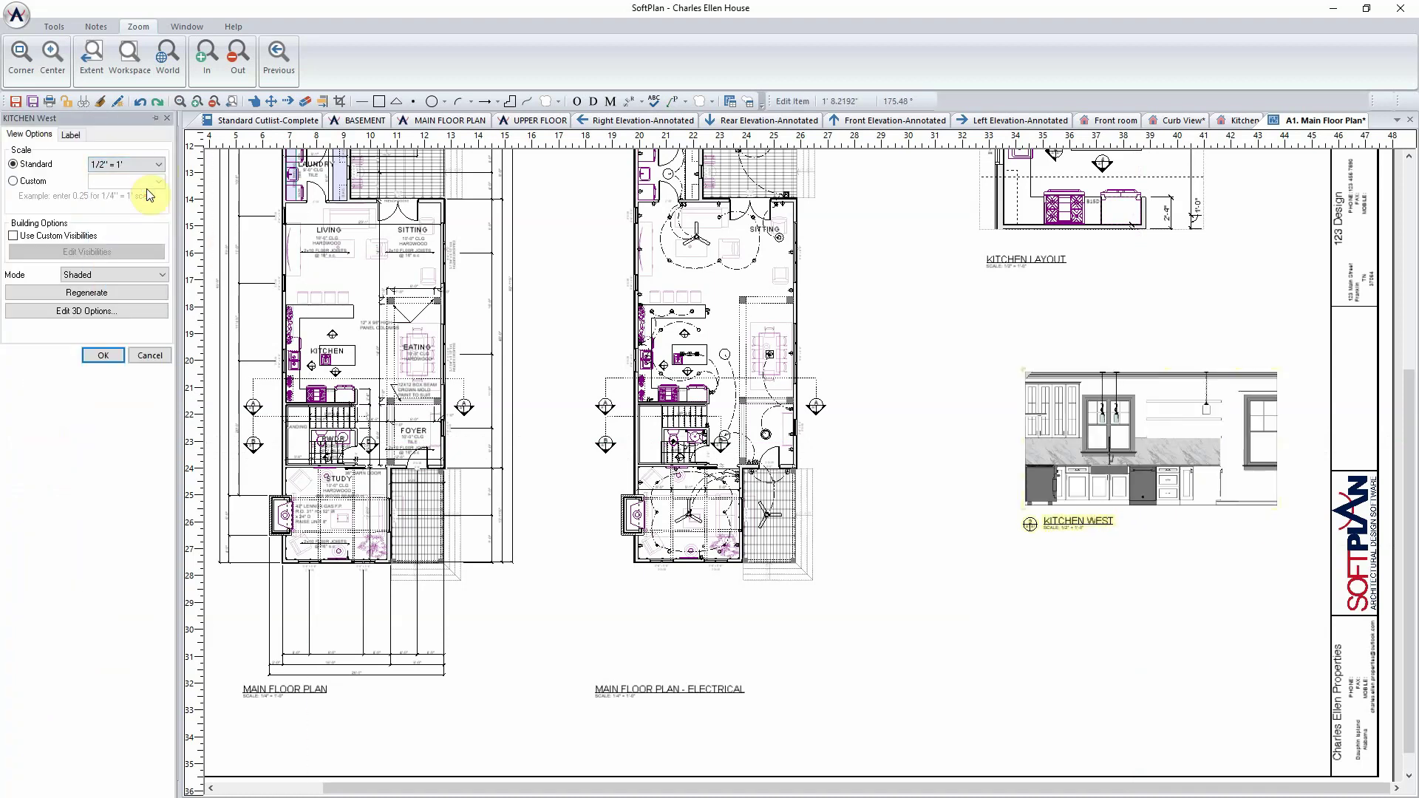
{"action": "left_click", "coordinate": [105, 356]}
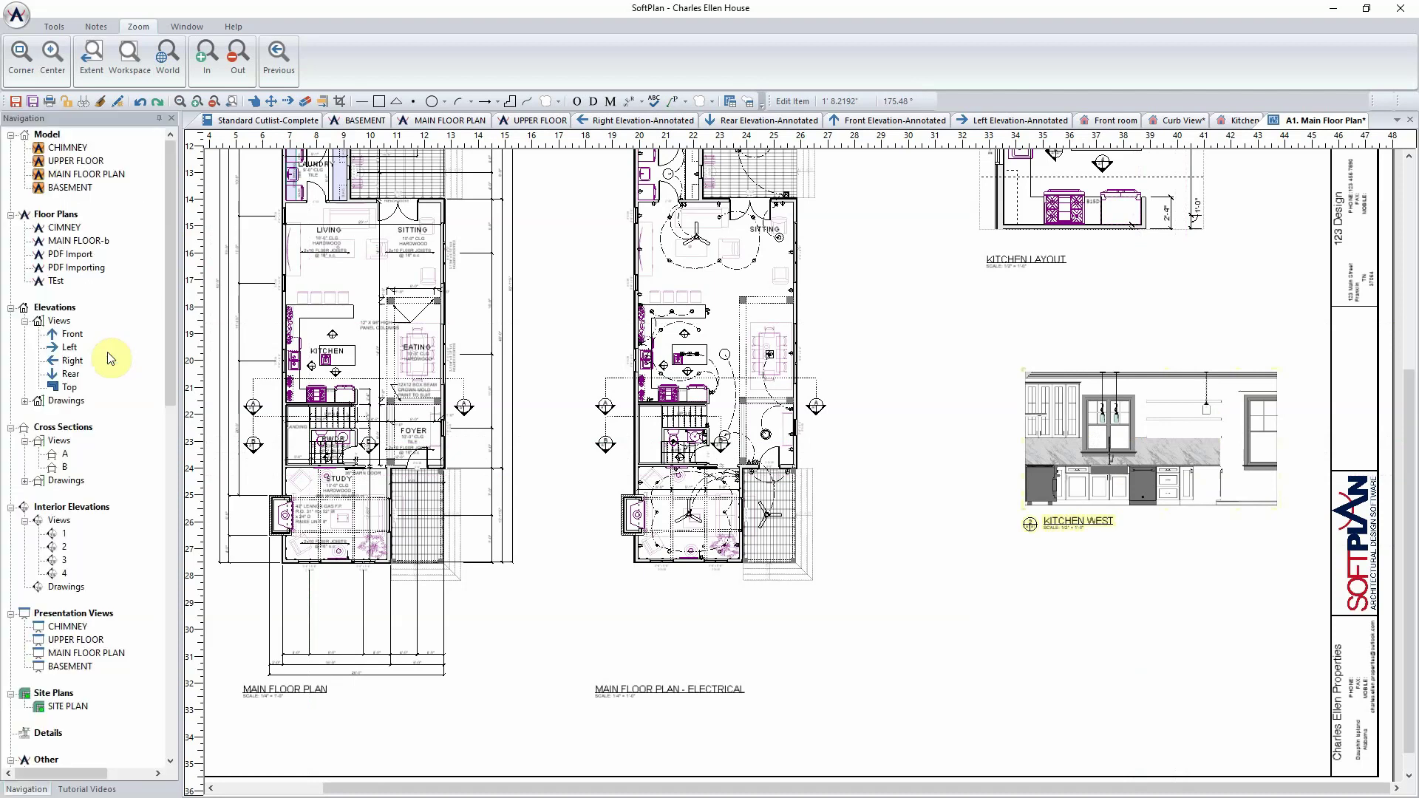
Place the model view of interior elevation 3, KITCHEN NORTH, below and left of KITCHEN WEST and set its scale to 1/2" = 1'
{"action": "left_click_drag", "start_coordinate": [64, 562], "coordinate": [808, 660]}
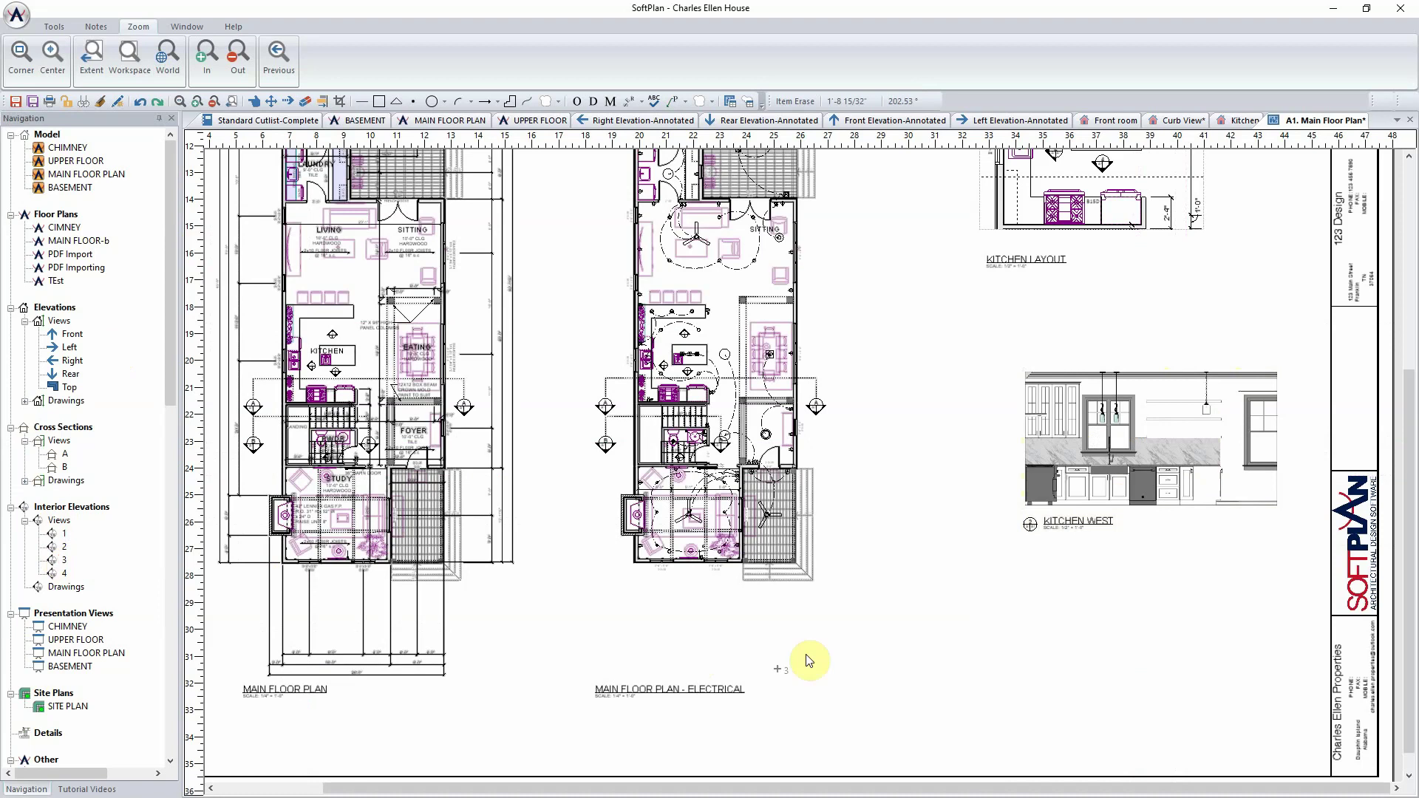
{"action": "left_click_drag", "start_coordinate": [947, 667], "coordinate": [949, 669]}
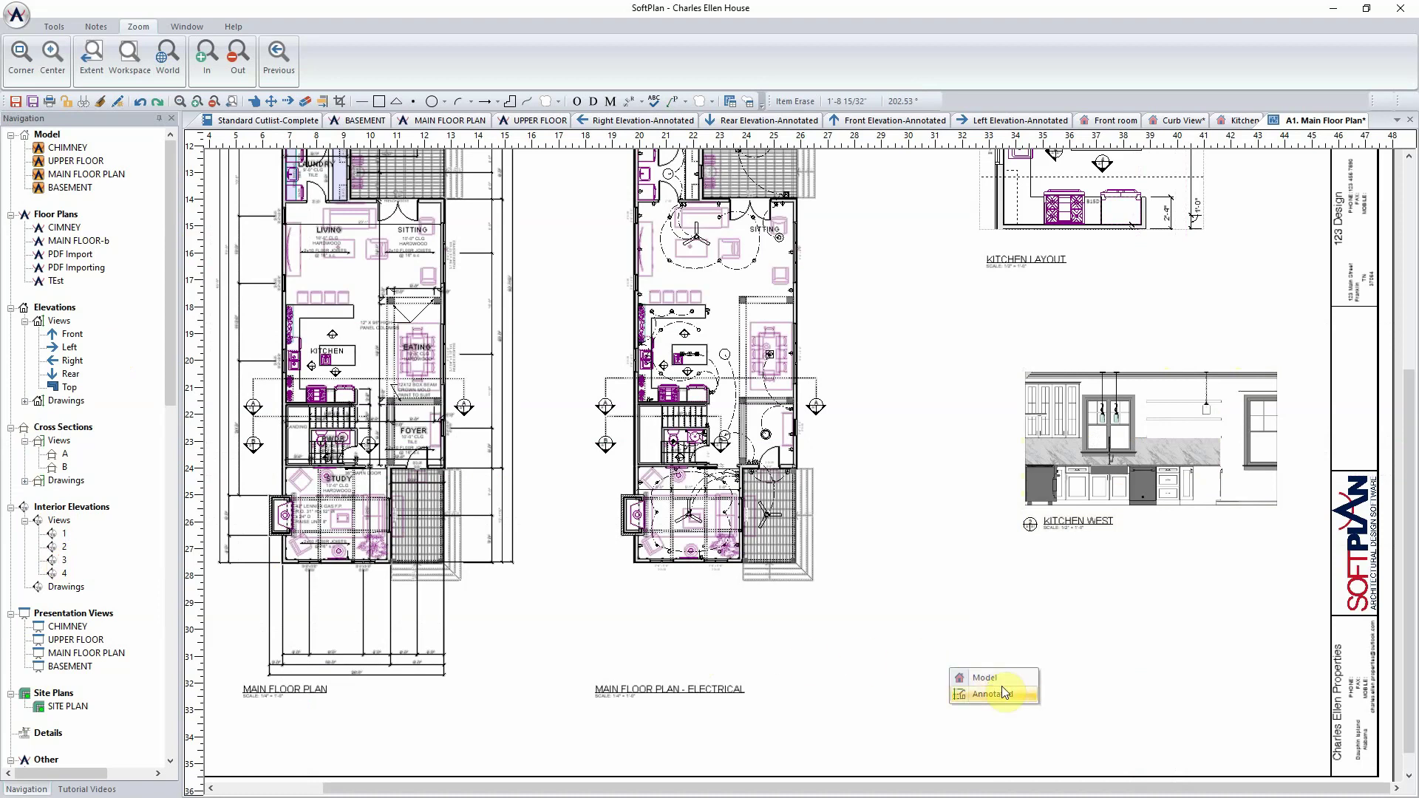
{"action": "left_click", "coordinate": [1004, 679]}
{"action": "right_click", "coordinate": [997, 679]}
{"action": "left_click", "coordinate": [999, 489]}
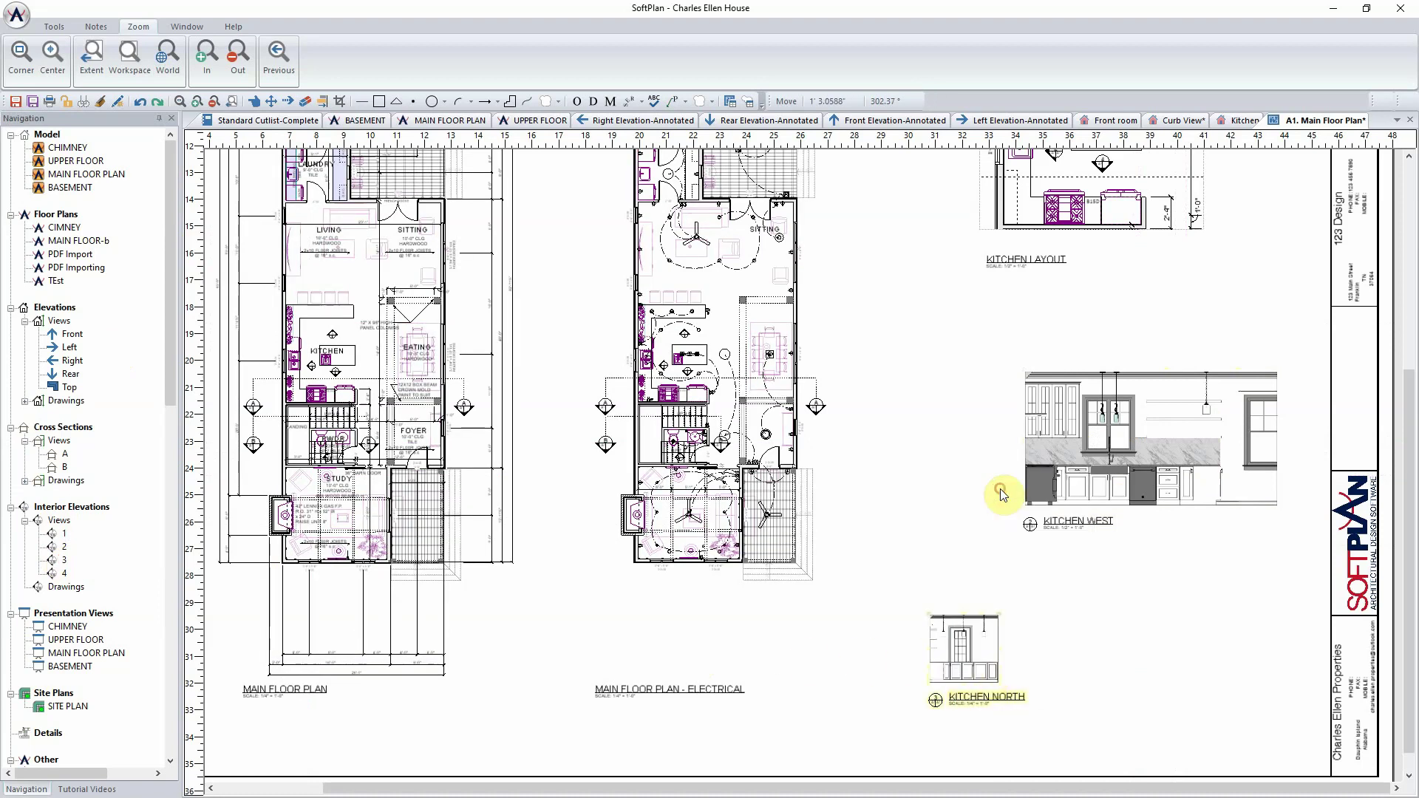
{"action": "left_click", "coordinate": [150, 164]}
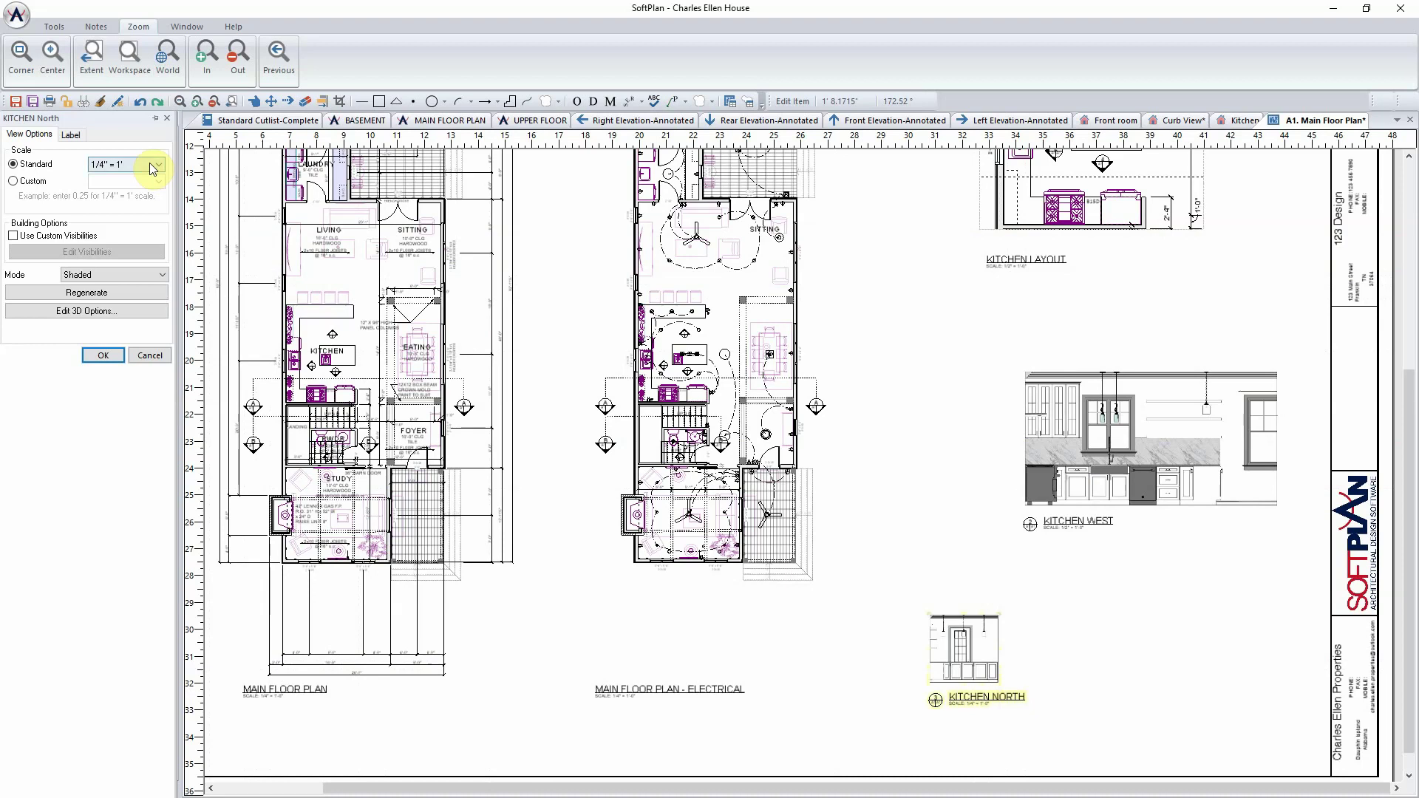
{"action": "left_click", "coordinate": [144, 186]}
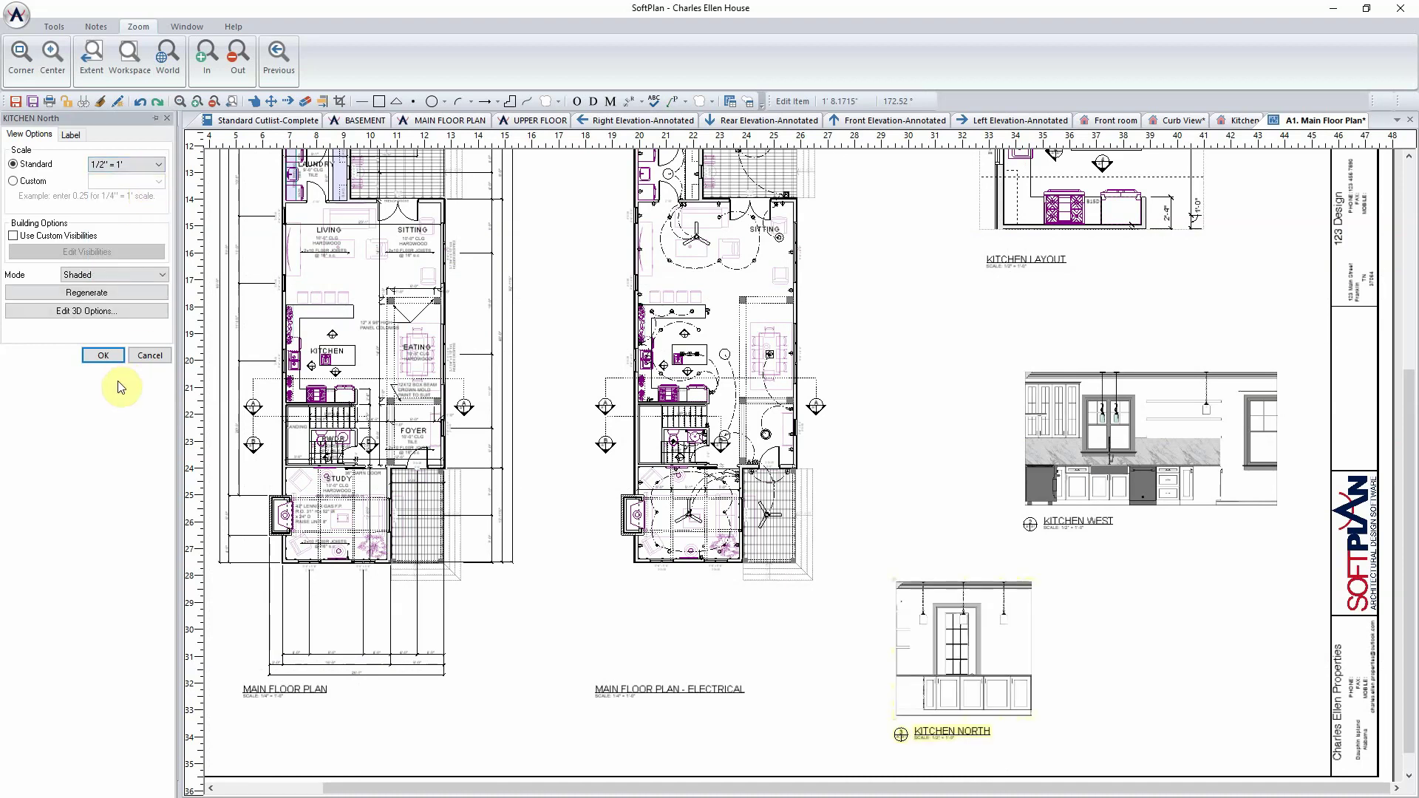
{"action": "left_click", "coordinate": [102, 354]}
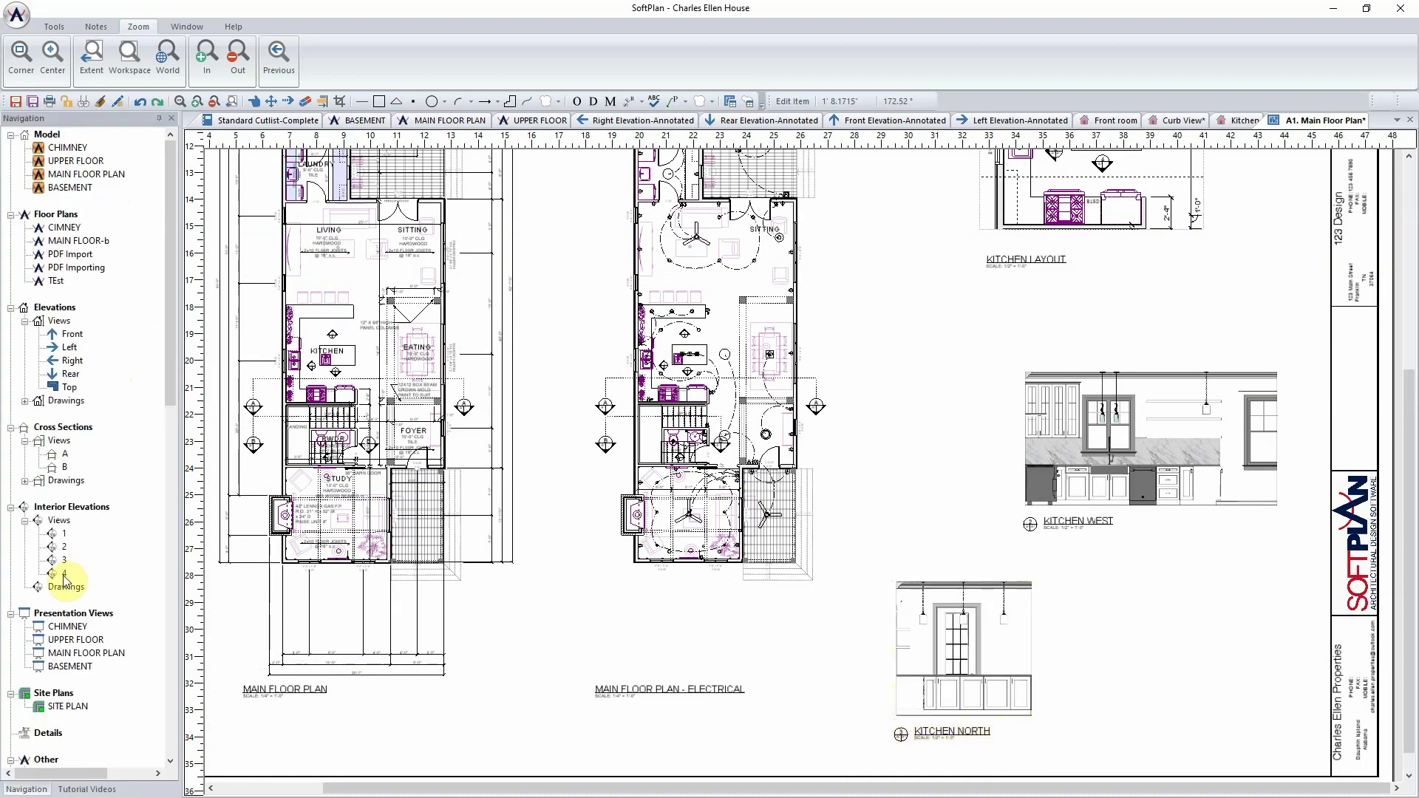
Place the model view of interior elevation 4, KITCHEN SOUTH, to the right of KITCHEN NORTH and set its scale to 1/2" = 1'
{"action": "mouse_move", "coordinate": [63, 576]}
{"action": "left_mouse_down"}
{"action": "mouse_move", "coordinate": [332, 582]}
{"action": "mouse_move", "coordinate": [1160, 719]}
{"action": "mouse_move", "coordinate": [1173, 660]}
{"action": "left_mouse_up"}
{"action": "left_click", "coordinate": [1195, 669]}
{"action": "right_click", "coordinate": [1226, 654]}
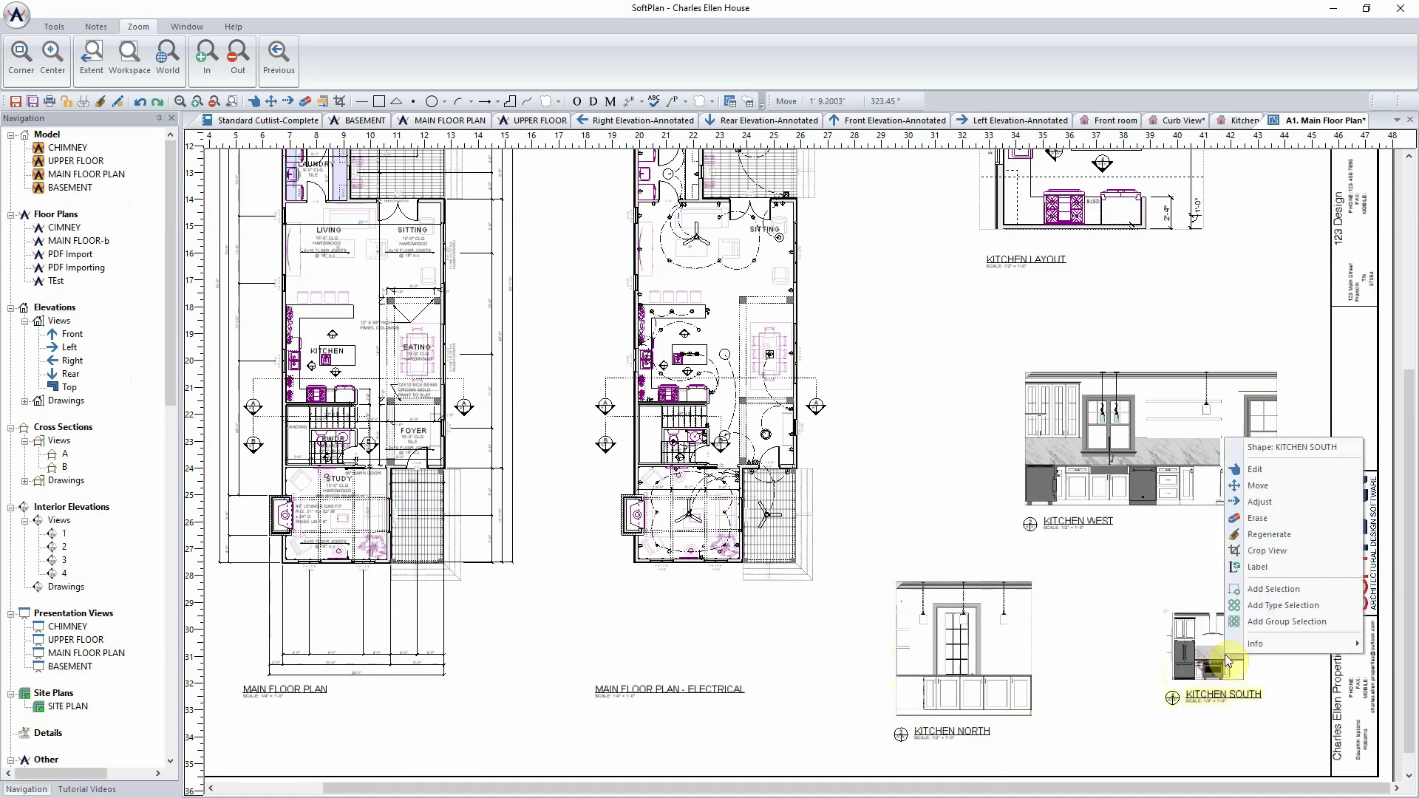
{"action": "left_click", "coordinate": [1270, 468]}
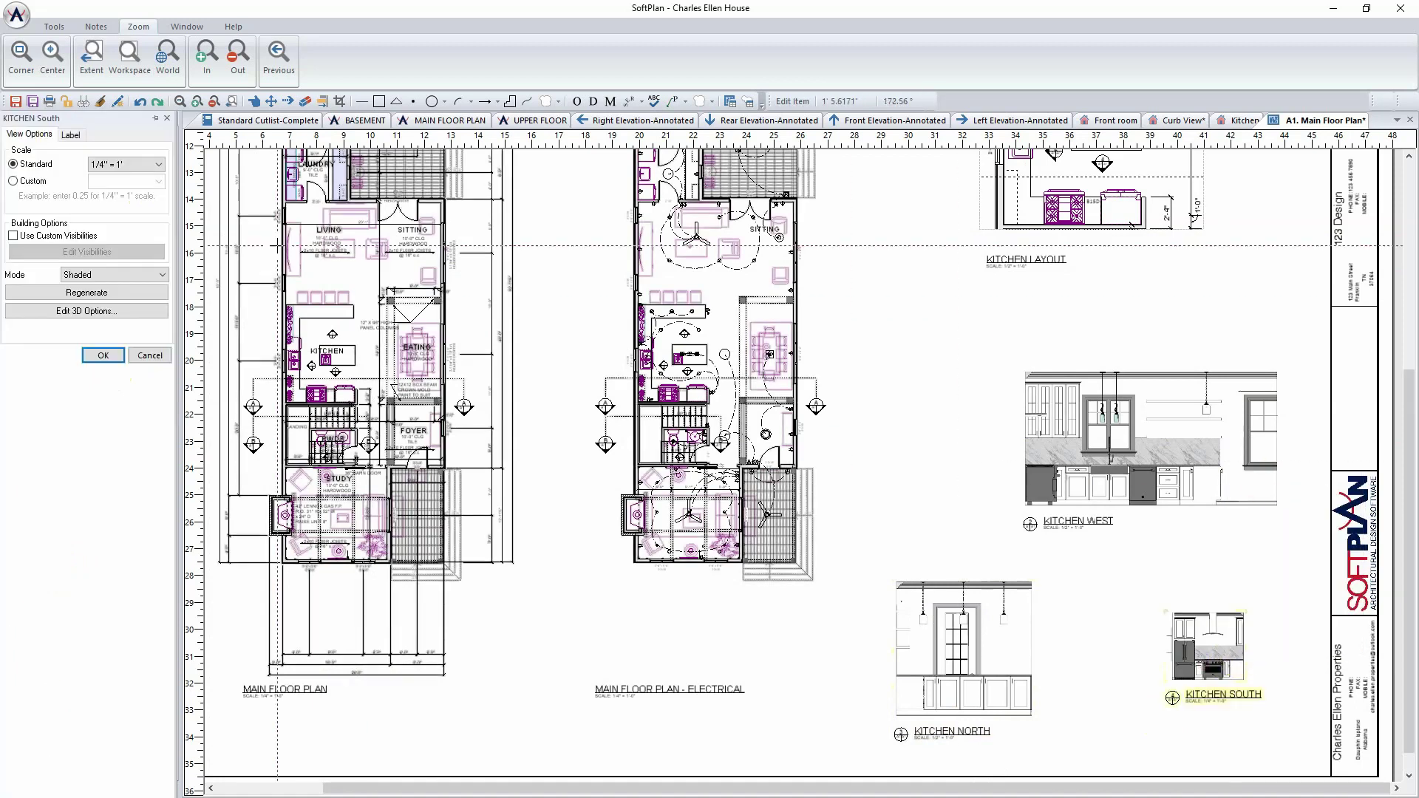
{"action": "left_click", "coordinate": [148, 165]}
{"action": "left_click", "coordinate": [139, 188]}
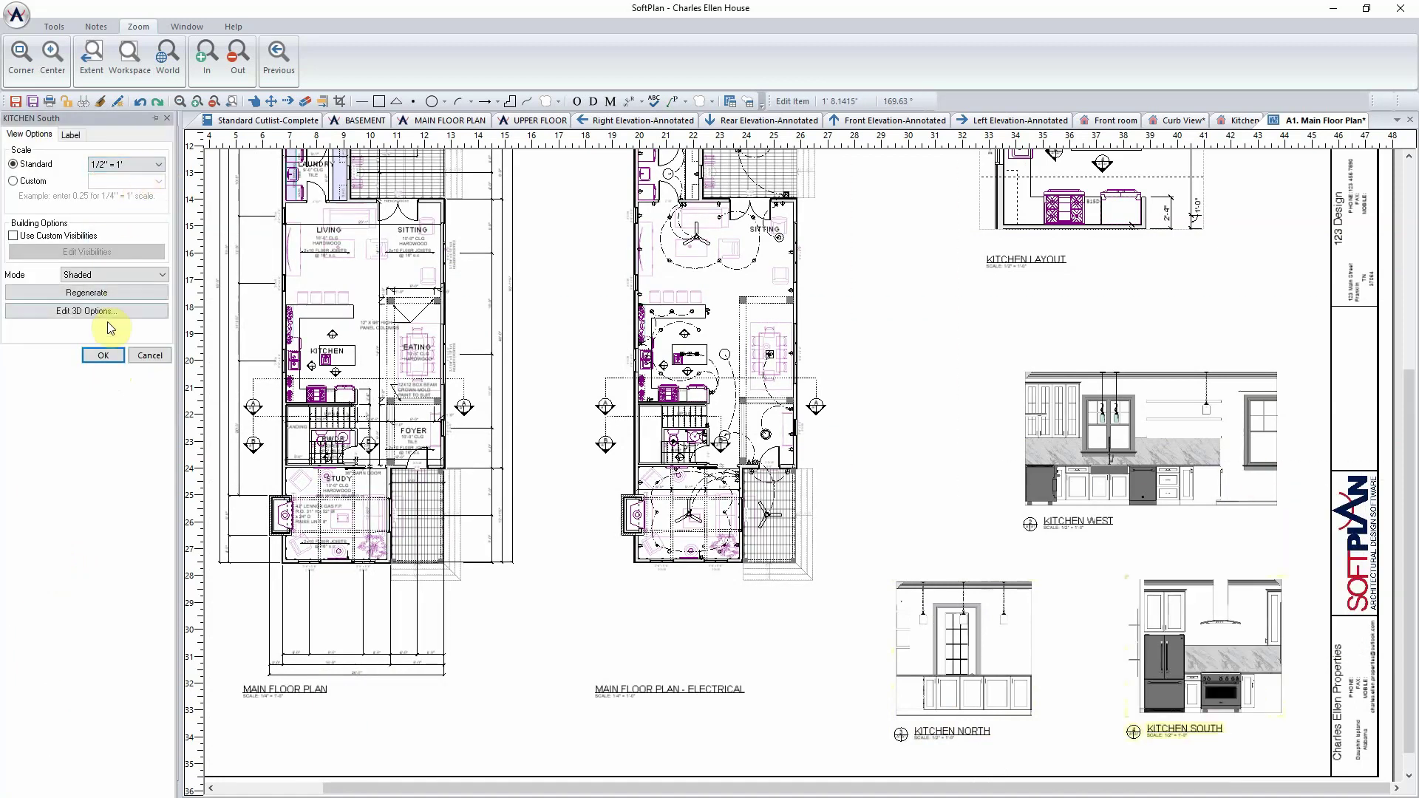
{"action": "left_click", "coordinate": [104, 354]}
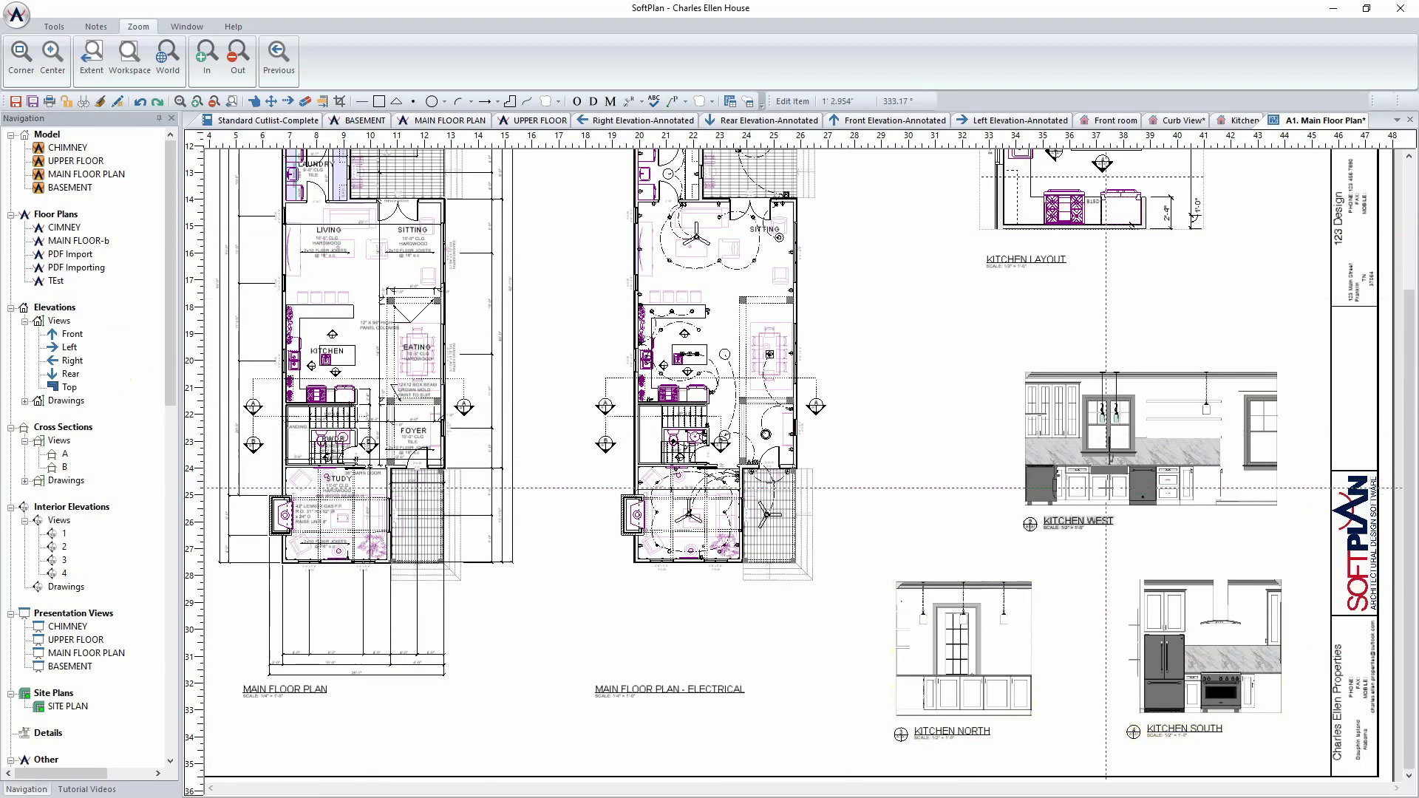
Align KITCHEN WEST's left edge with the kitchen layout's left wall and move the elevation straight up, closer to the layout
{"action": "scroll", "coordinate": [842, 318], "scroll_direction": "down", "scroll_amount": 2}
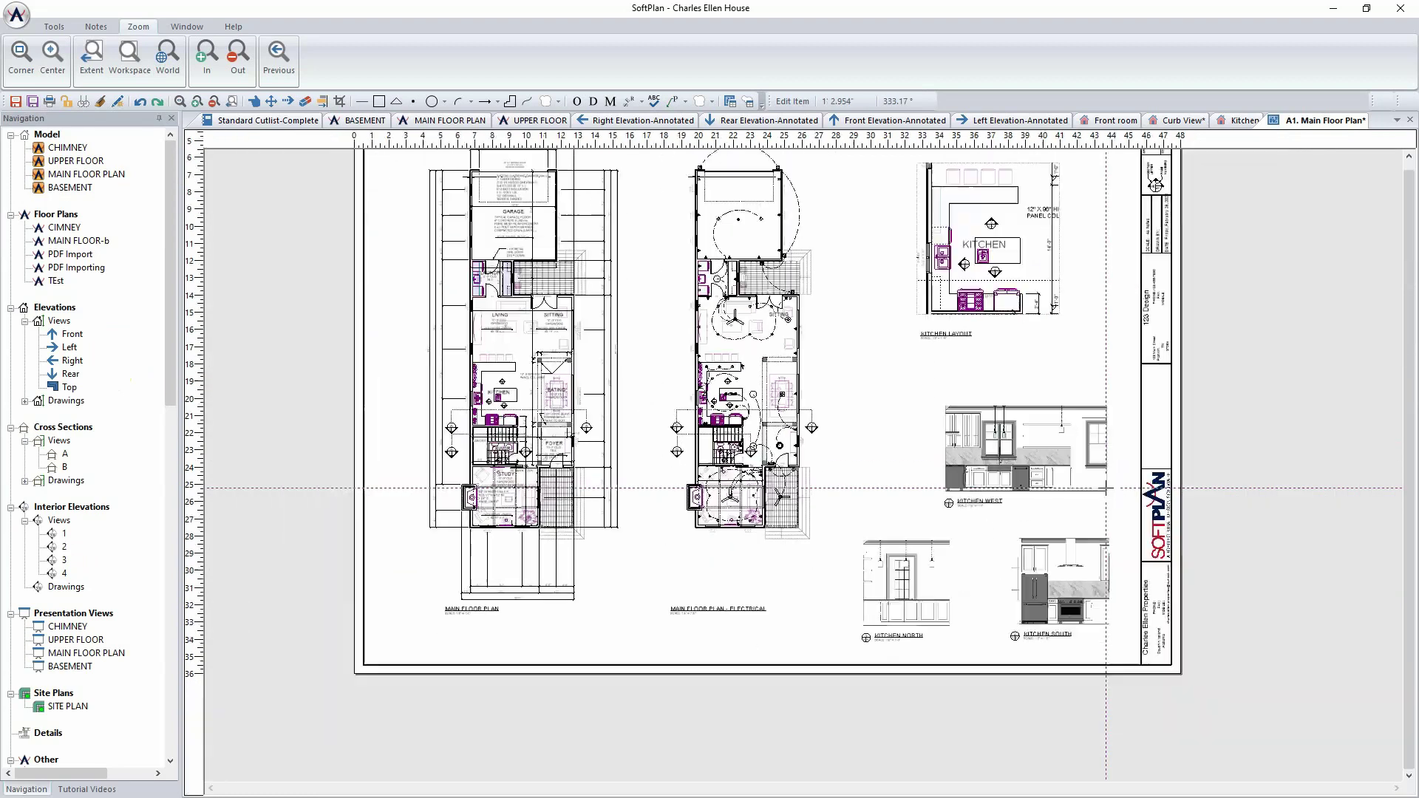
{"action": "left_click", "coordinate": [54, 26]}
{"action": "left_click", "coordinate": [178, 59]}
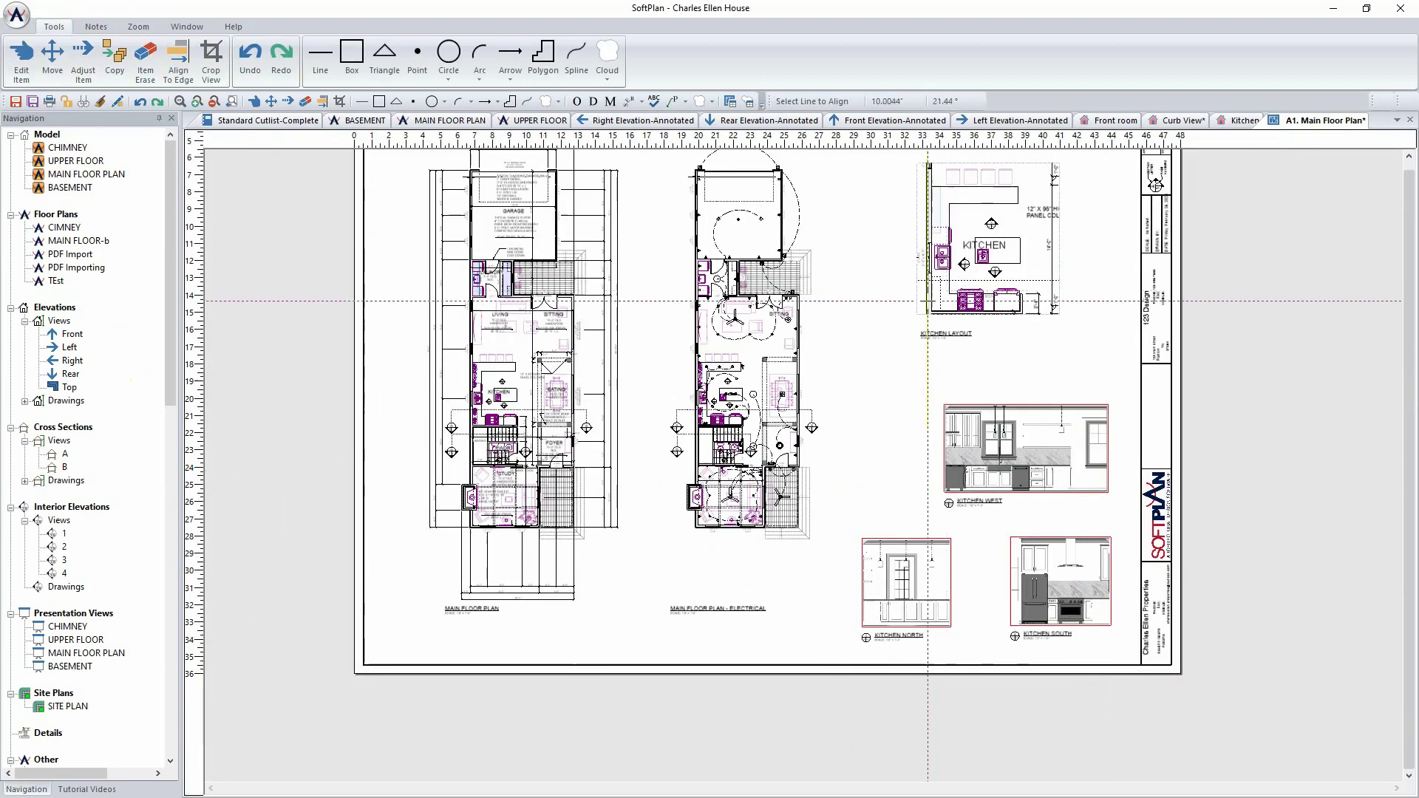
{"action": "left_click", "coordinate": [944, 423]}
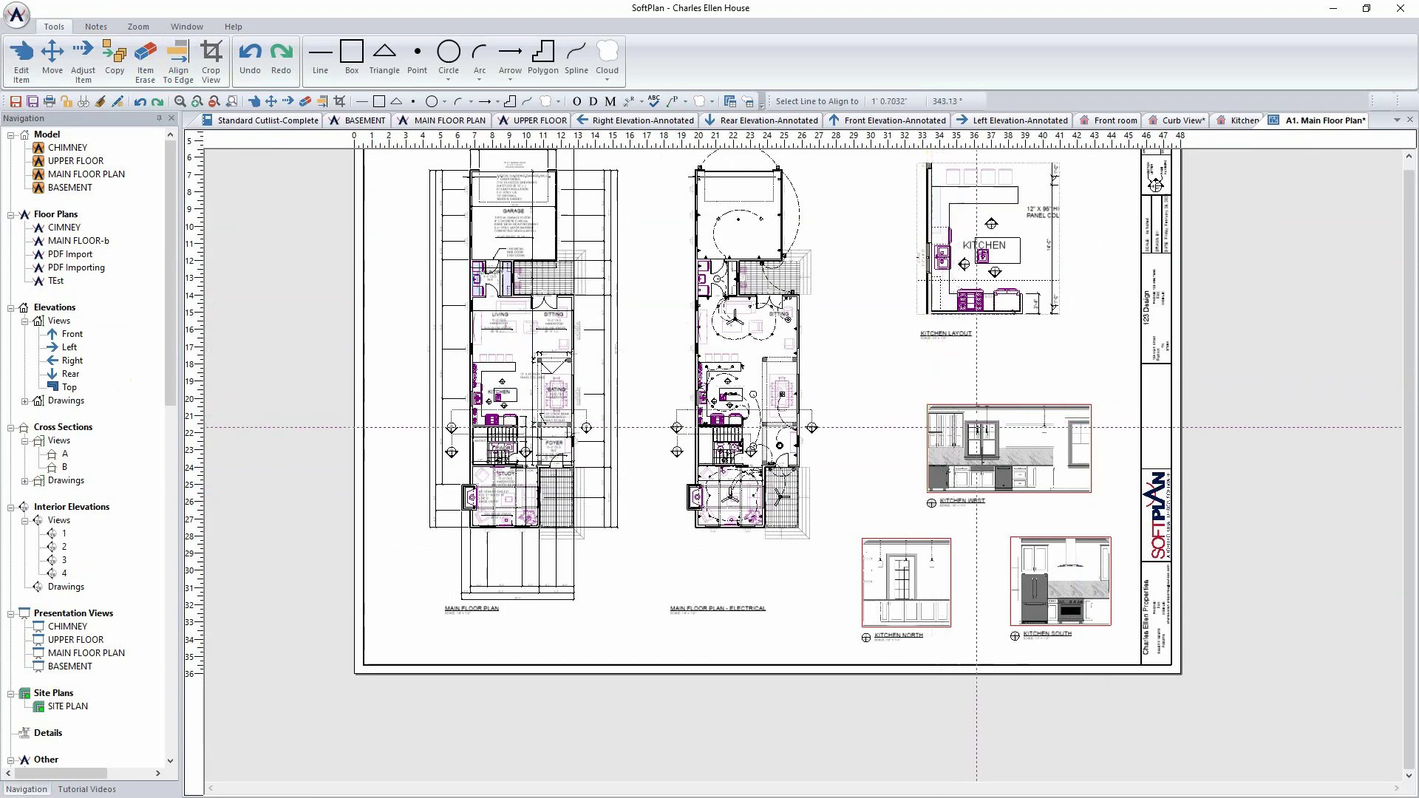
{"action": "right_click", "coordinate": [984, 438]}
{"action": "left_click", "coordinate": [1018, 484]}
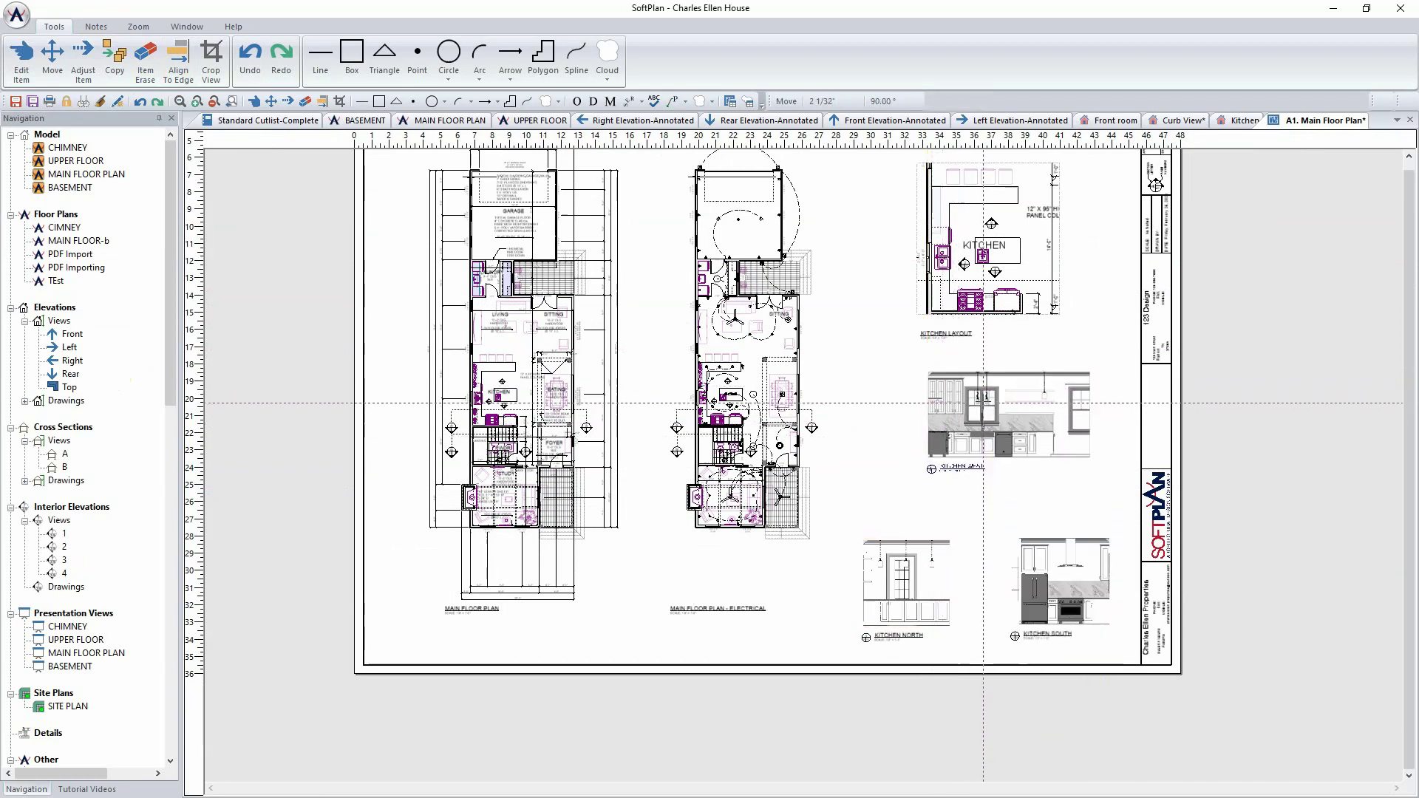
{"action": "left_click", "coordinate": [983, 396]}
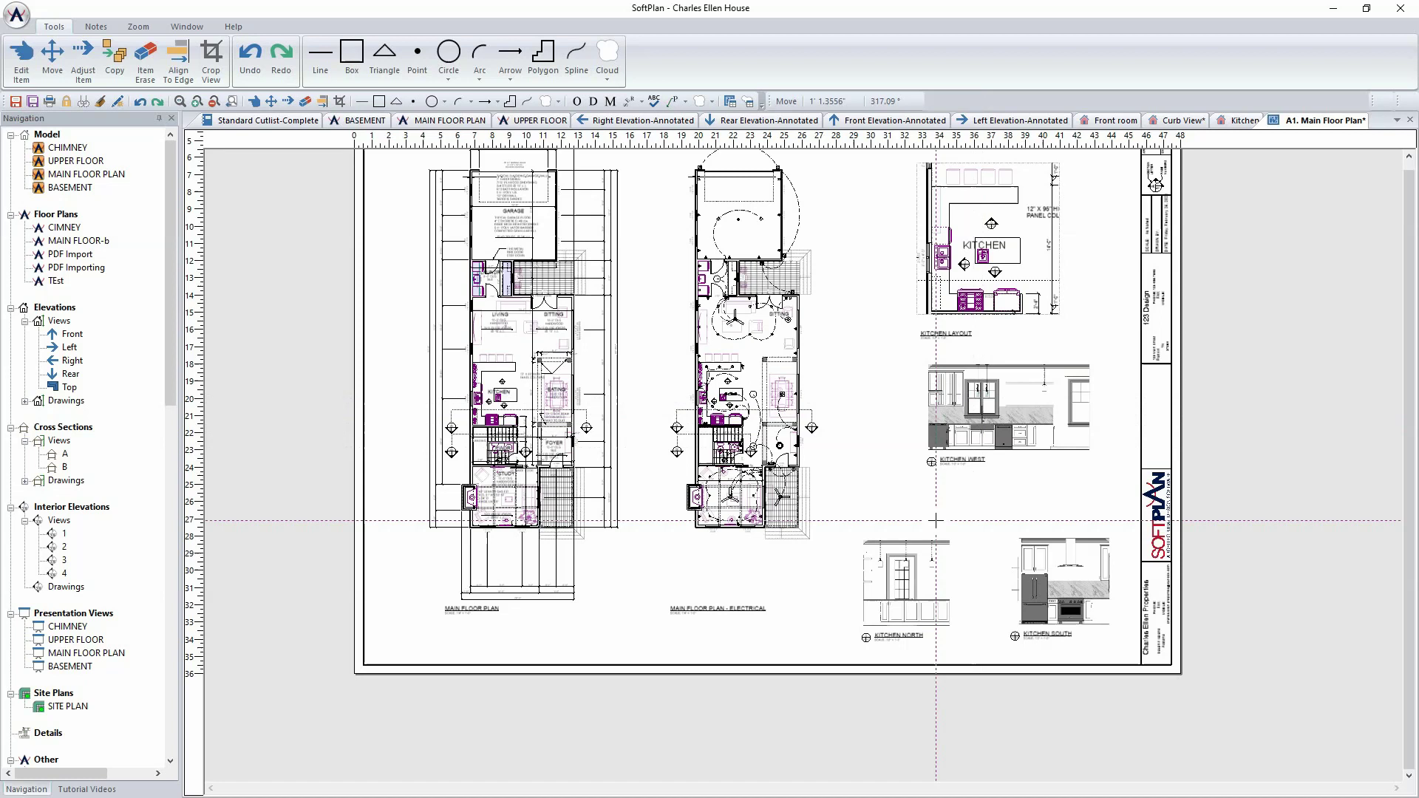
Move KITCHEN NORTH straight up, closer to KITCHEN WEST, and align KITCHEN SOUTH's top edge with KITCHEN NORTH's
{"action": "left_click", "coordinate": [931, 560]}
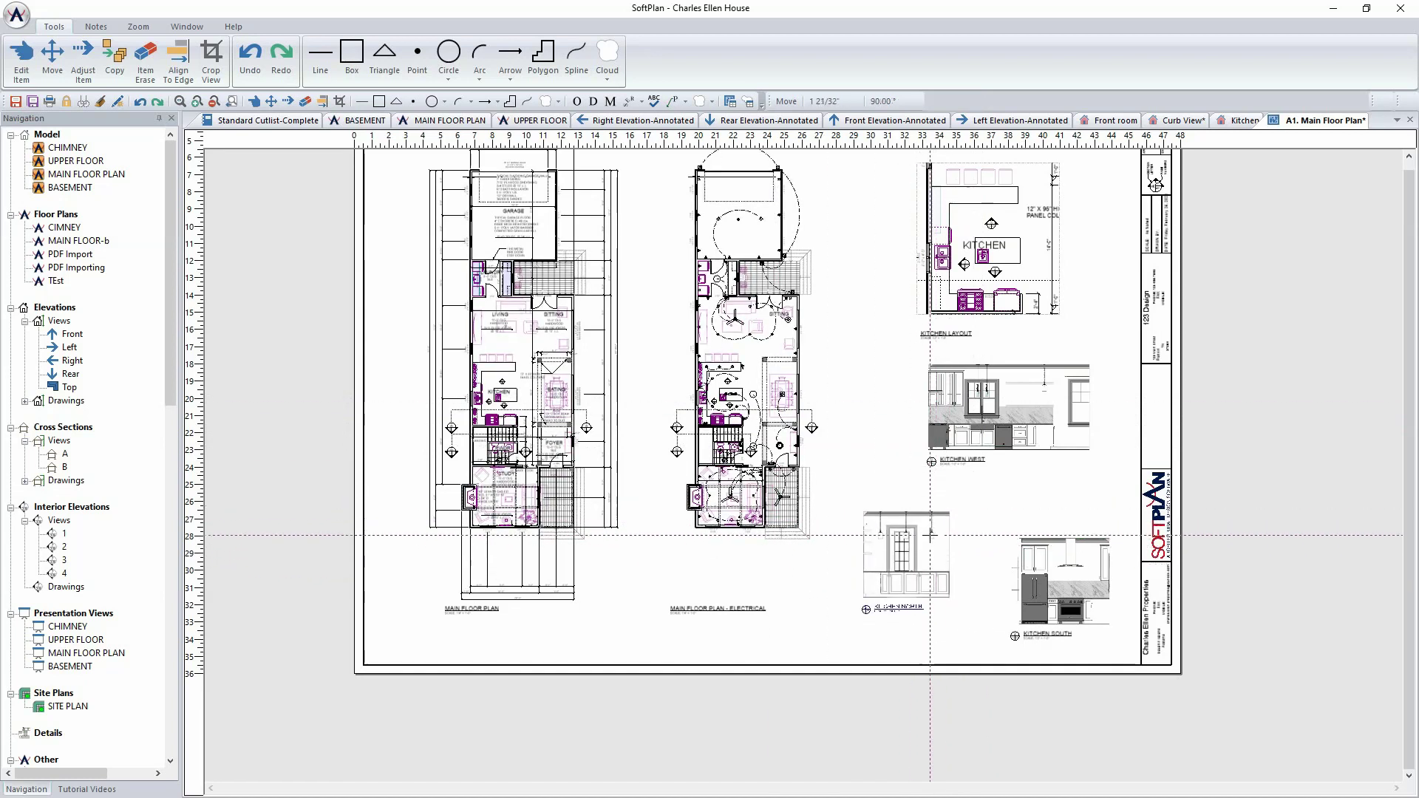
{"action": "left_click", "coordinate": [930, 536]}
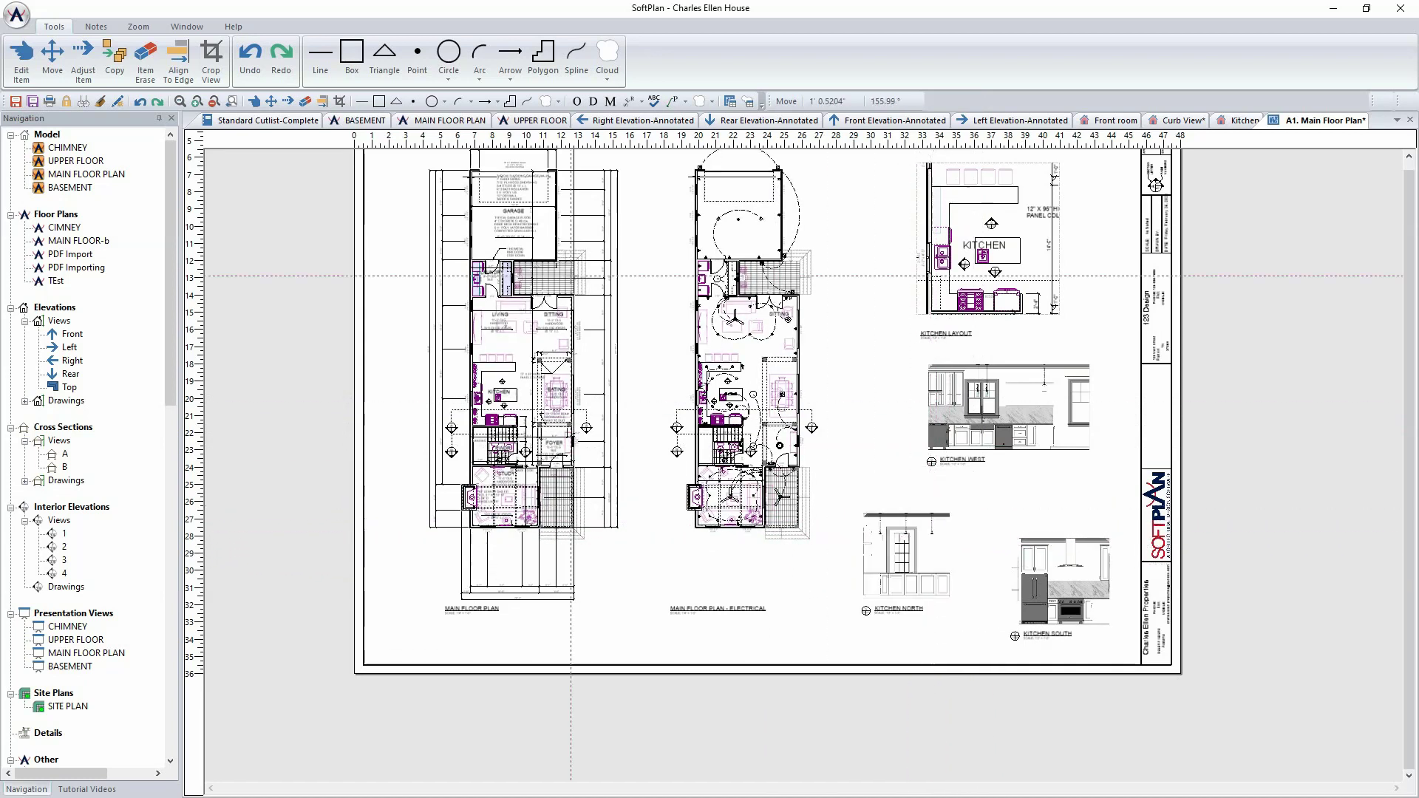
{"action": "left_click", "coordinate": [178, 59]}
{"action": "left_click", "coordinate": [909, 513]}
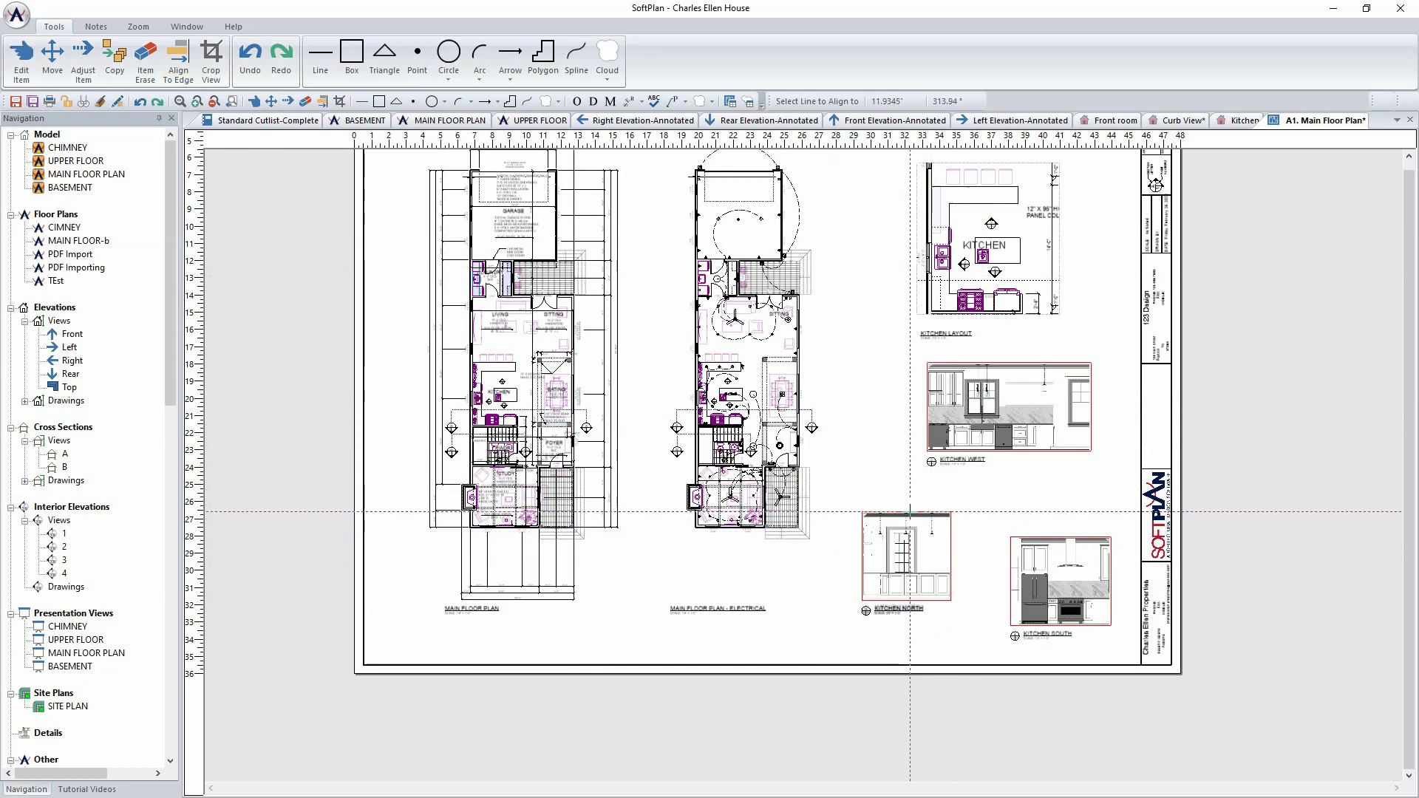
{"action": "left_click", "coordinate": [1049, 537]}
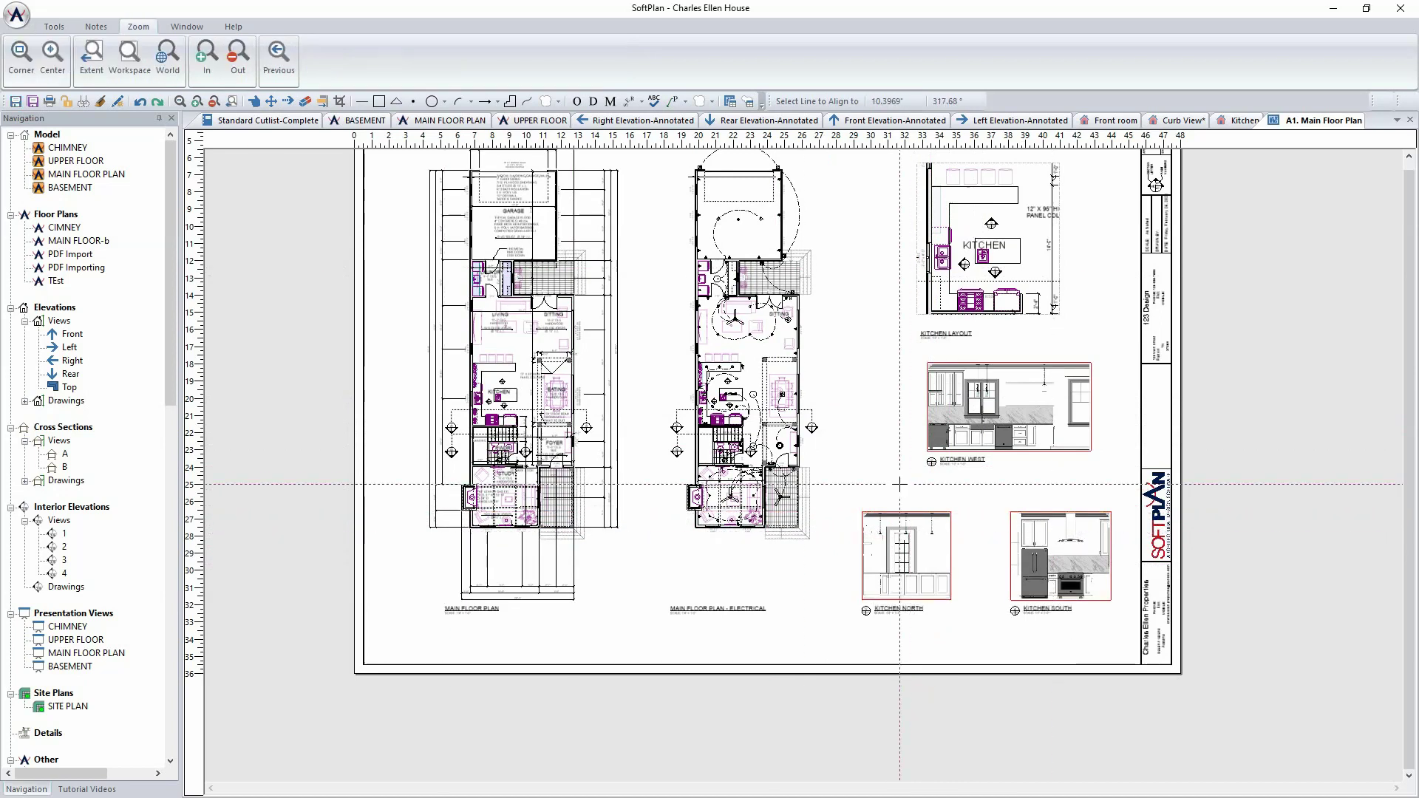
Add a page named Elevations to the Architectural group of the Sample Plan Set
{"action": "left_click", "coordinate": [92, 56]}
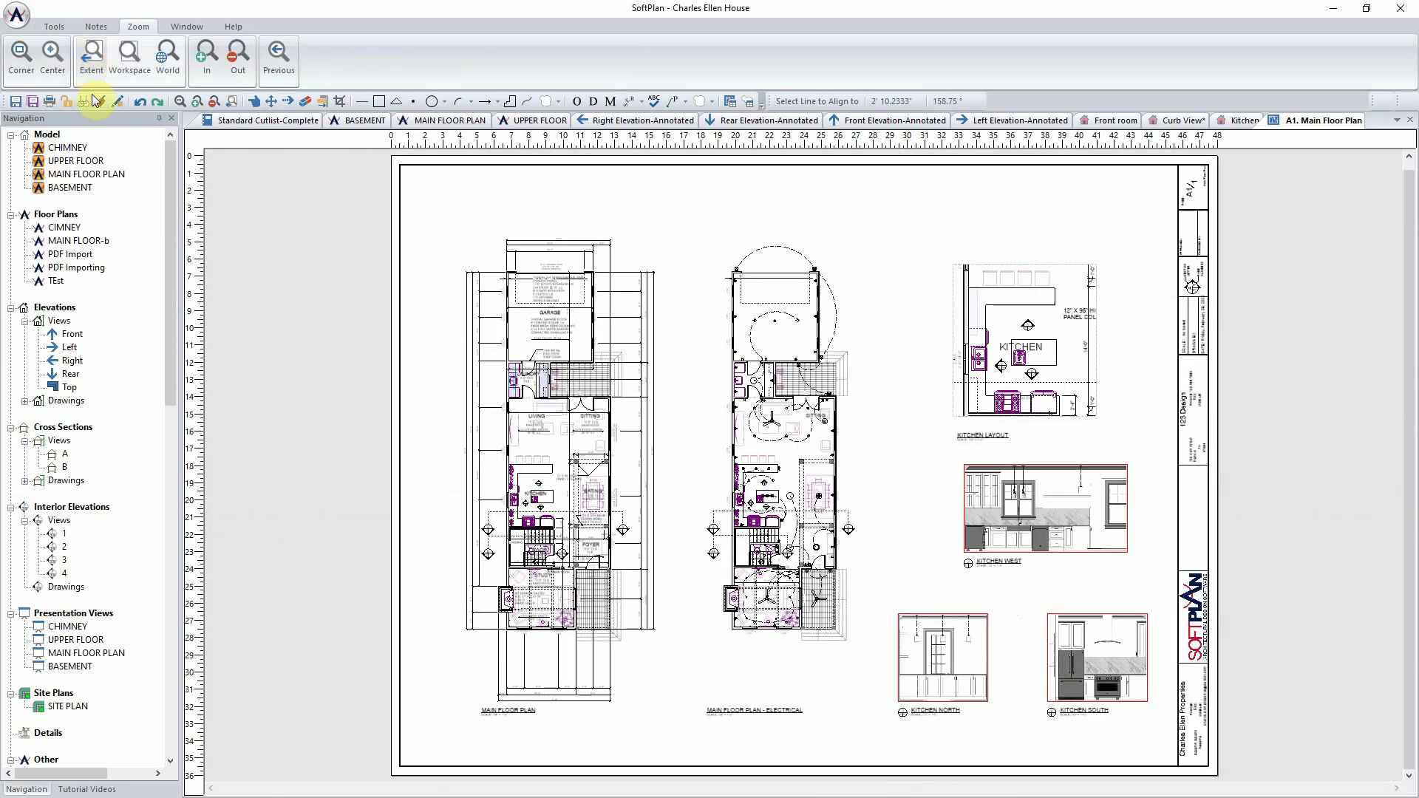
{"action": "left_click_drag", "start_coordinate": [172, 200], "coordinate": [190, 396]}
{"action": "right_click", "coordinate": [89, 468]}
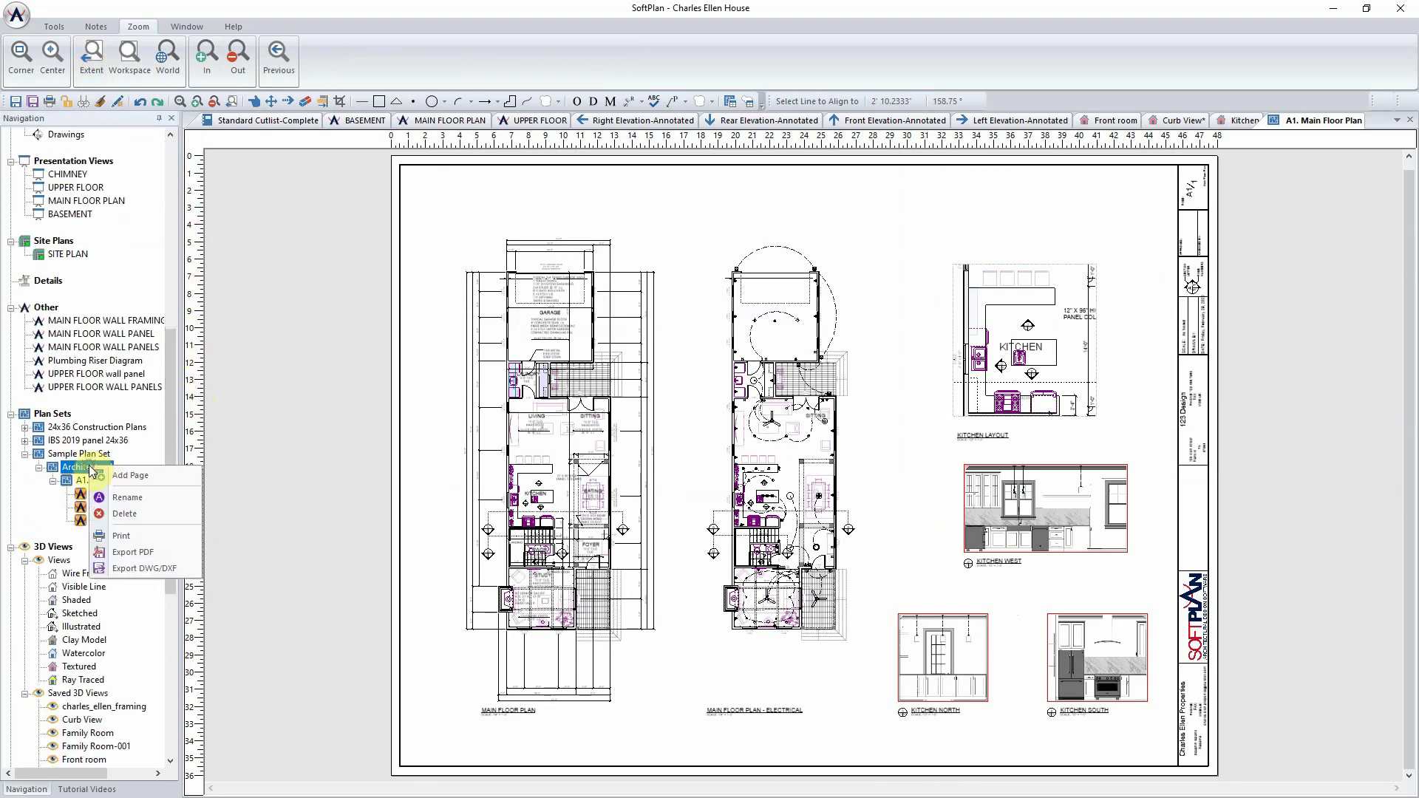
{"action": "left_click", "coordinate": [144, 477]}
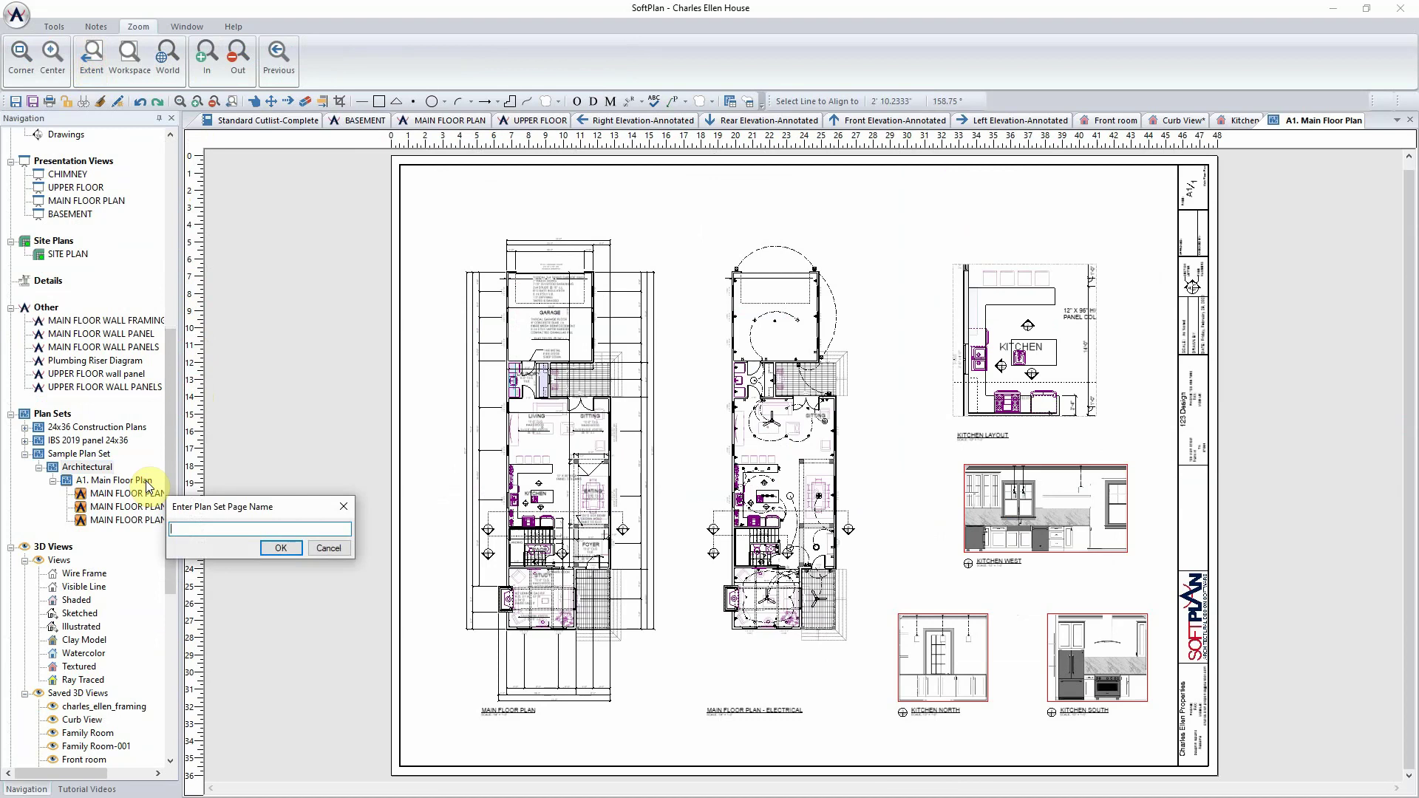
{"action": "type", "text": "Elevations"}
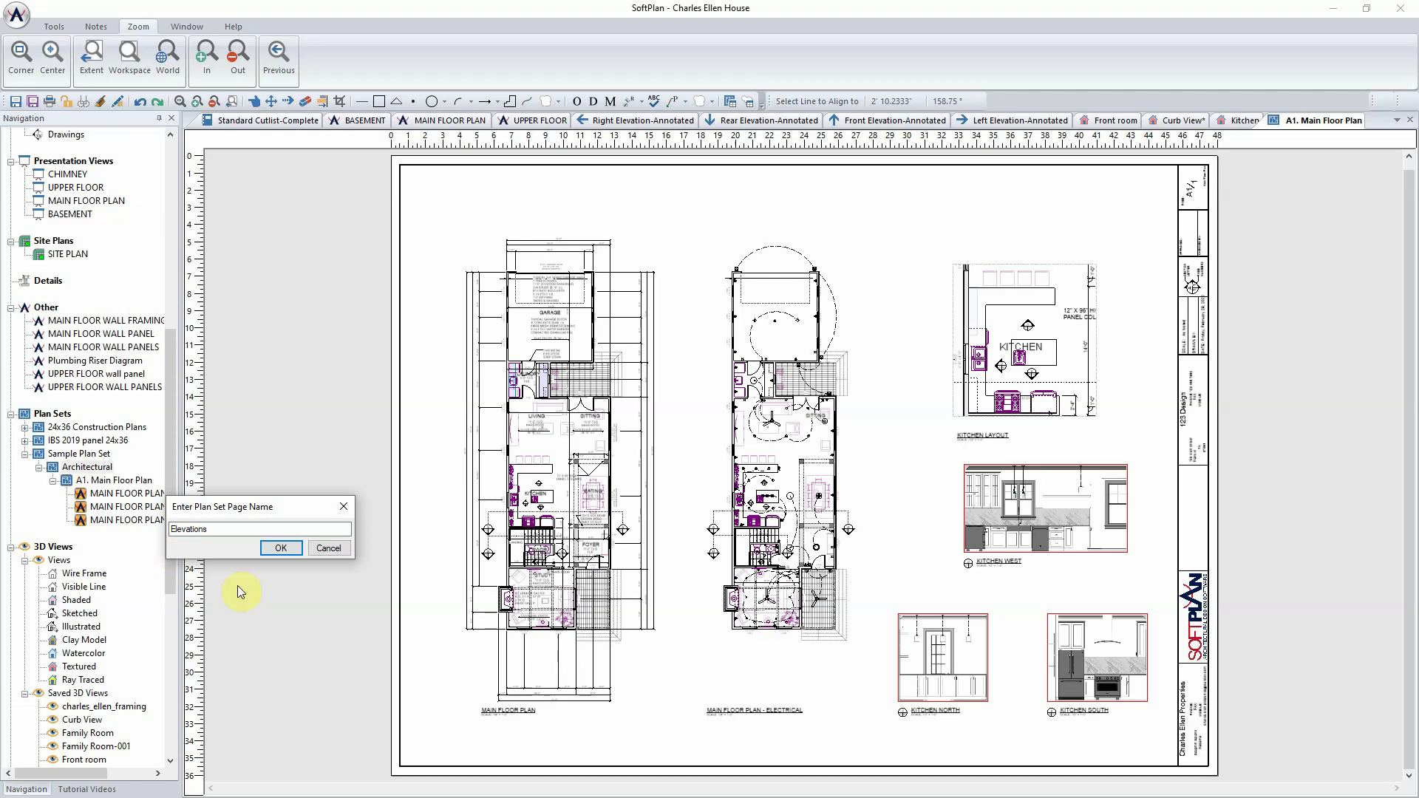
{"action": "left_click", "coordinate": [282, 551]}
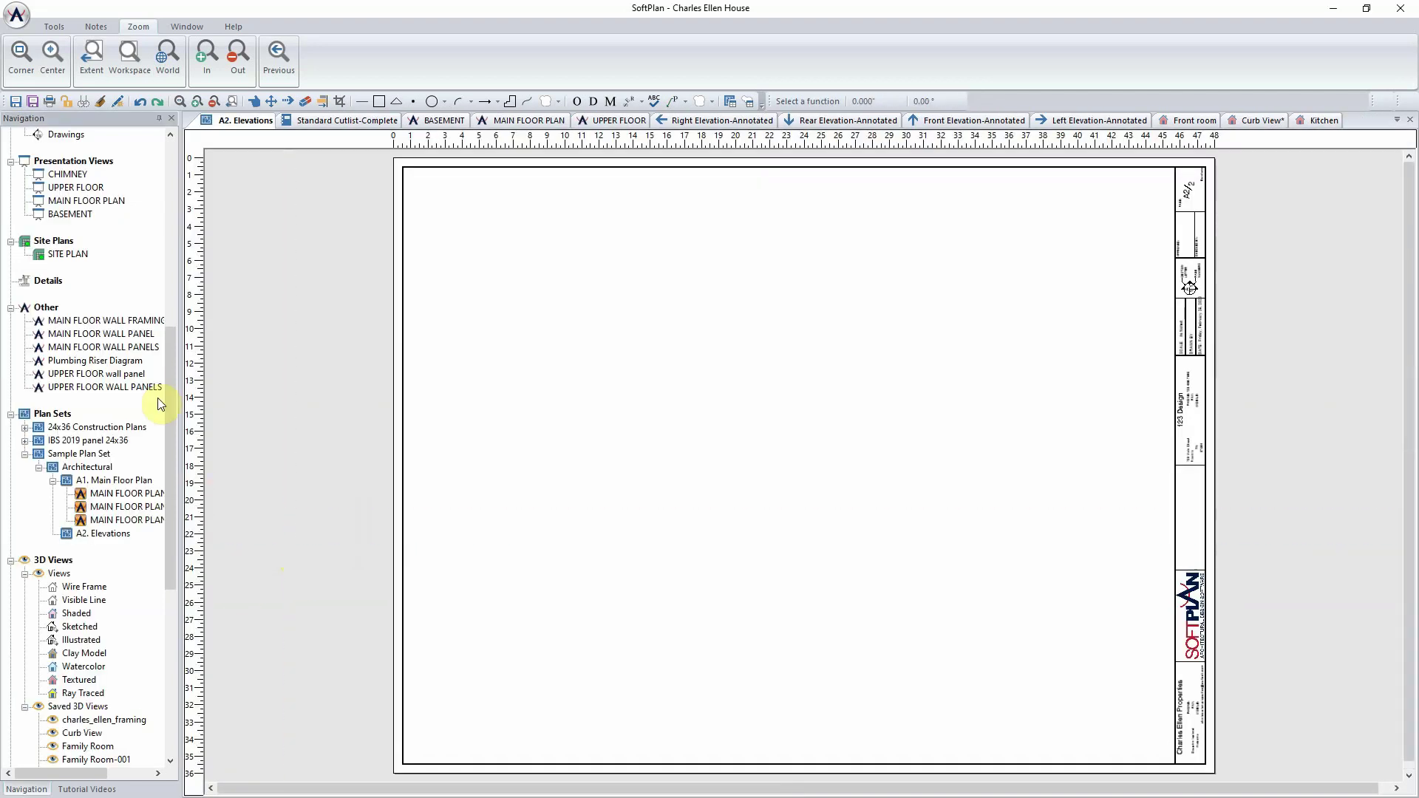
Place the annotated Front elevation in the upper left of the Elevations page
{"action": "left_click_drag", "start_coordinate": [170, 366], "coordinate": [168, 194]}
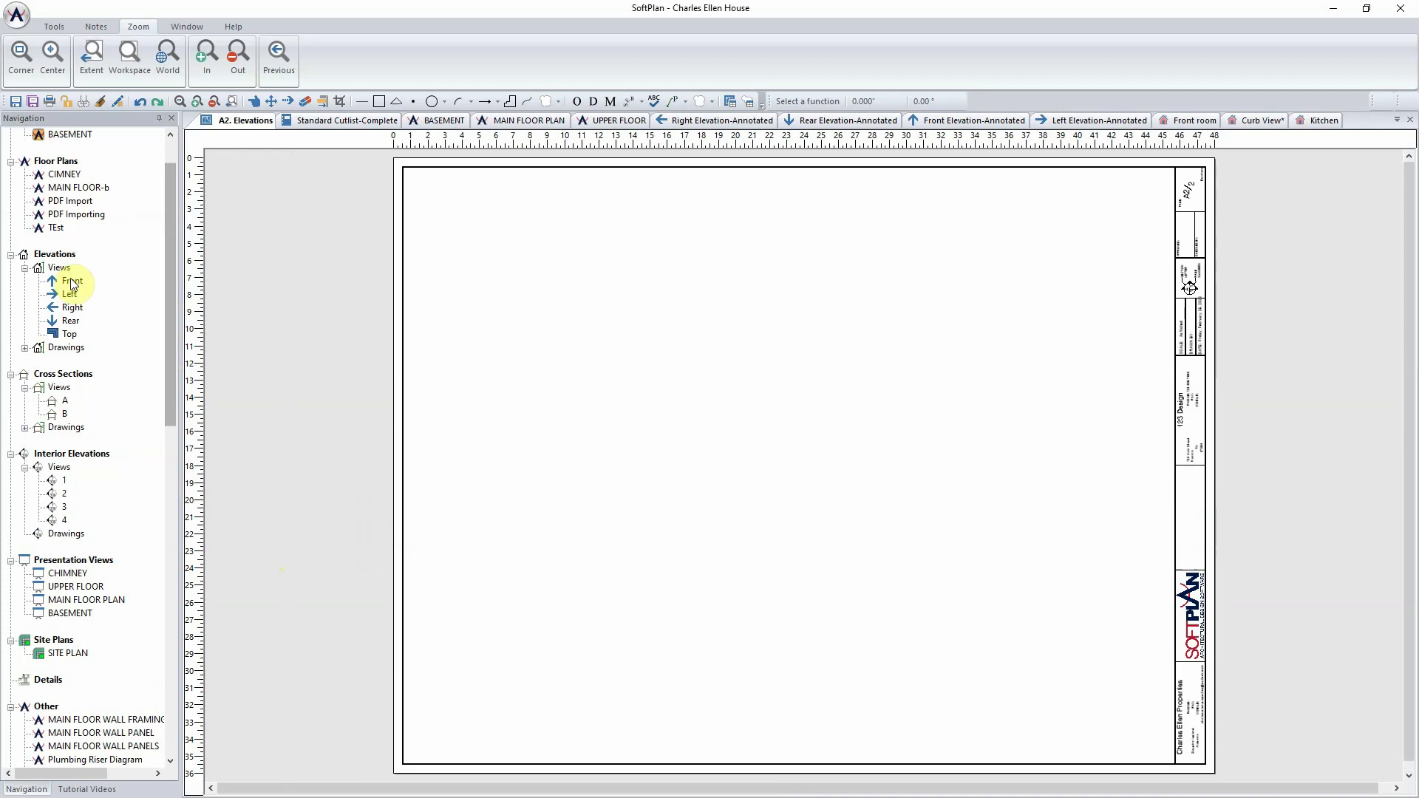
{"action": "mouse_move", "coordinate": [72, 284]}
{"action": "left_mouse_down"}
{"action": "mouse_move", "coordinate": [307, 262]}
{"action": "mouse_move", "coordinate": [529, 290]}
{"action": "left_mouse_up"}
{"action": "left_click", "coordinate": [597, 318]}
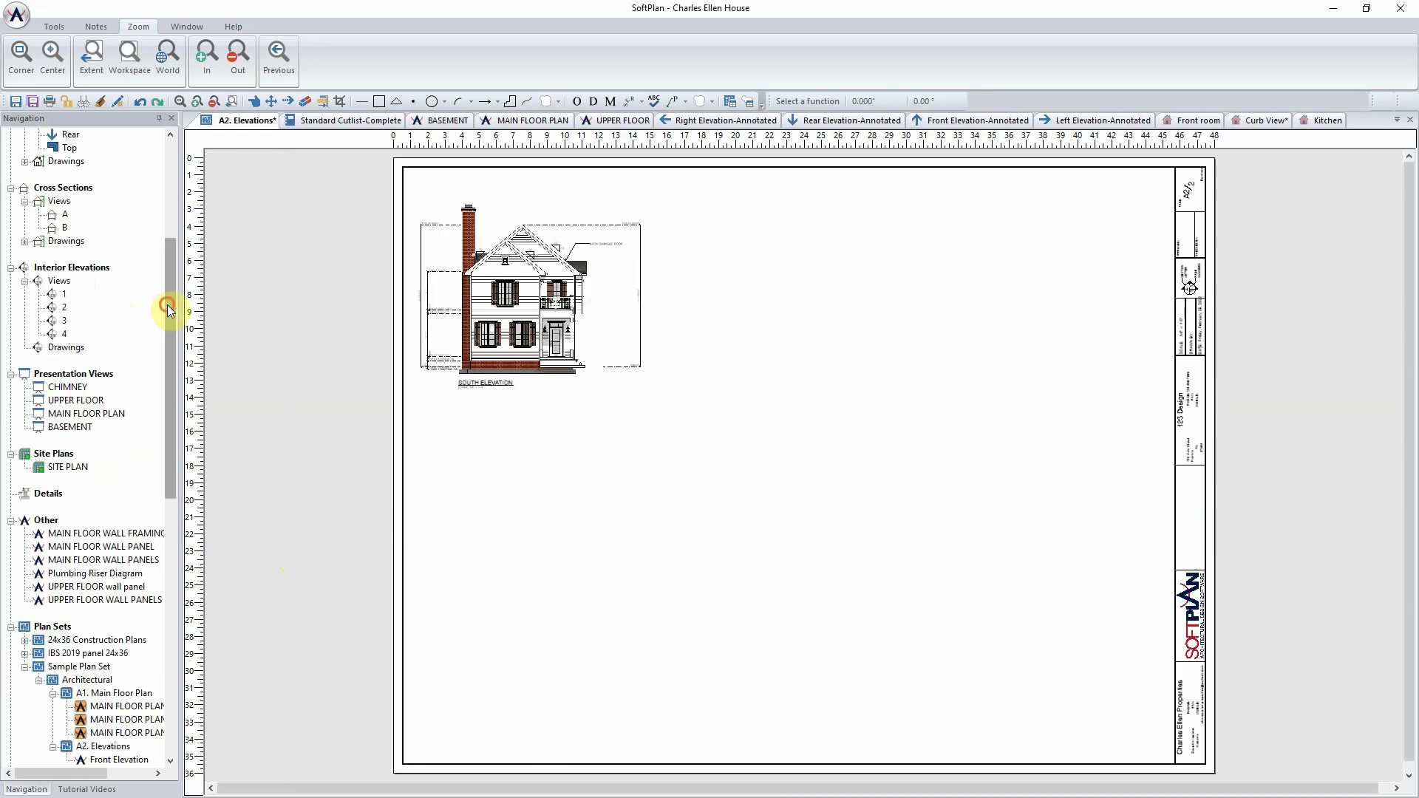
Place the annotated Left elevation on the page to the right of the Front elevation
{"action": "left_click_drag", "start_coordinate": [168, 304], "coordinate": [182, 218]}
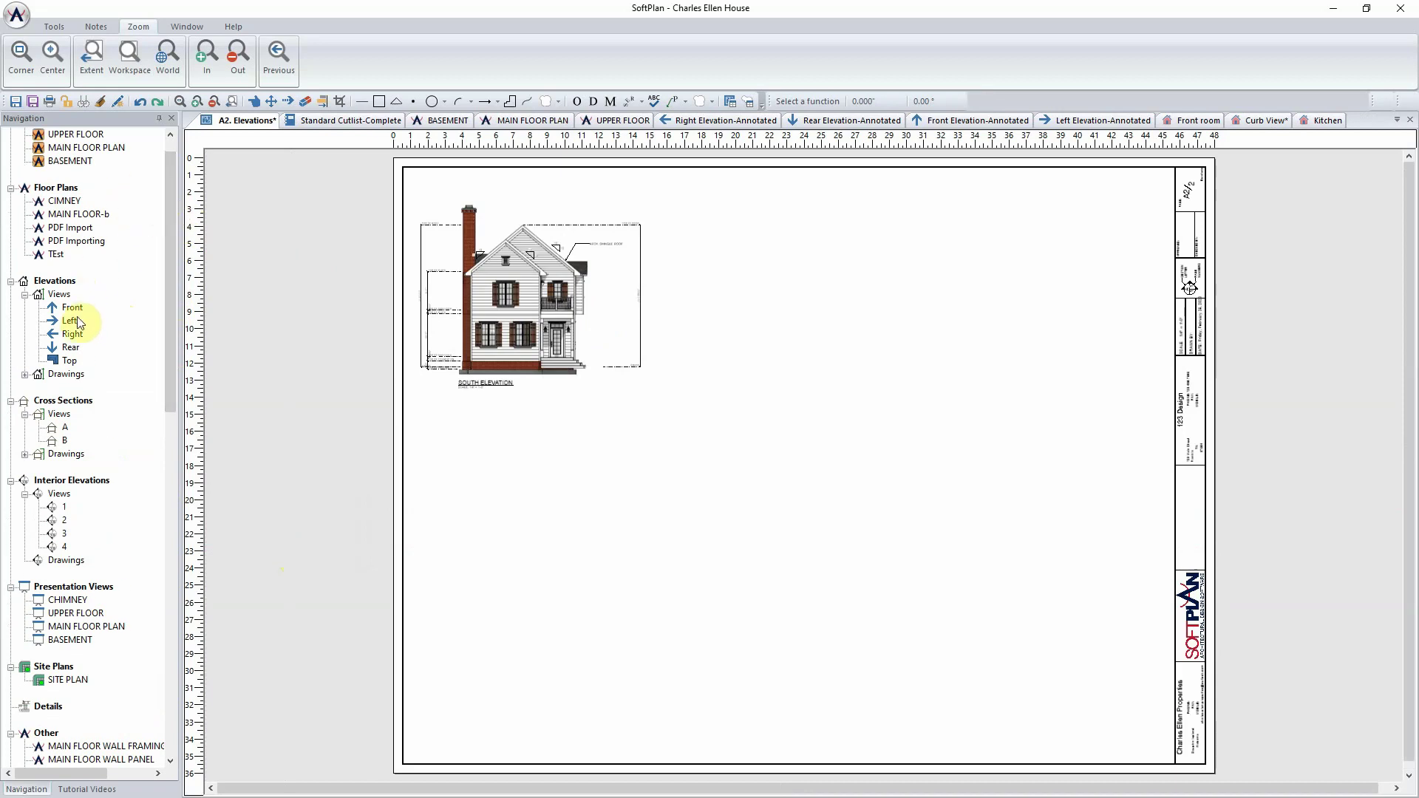
{"action": "left_click_drag", "start_coordinate": [79, 322], "coordinate": [892, 312]}
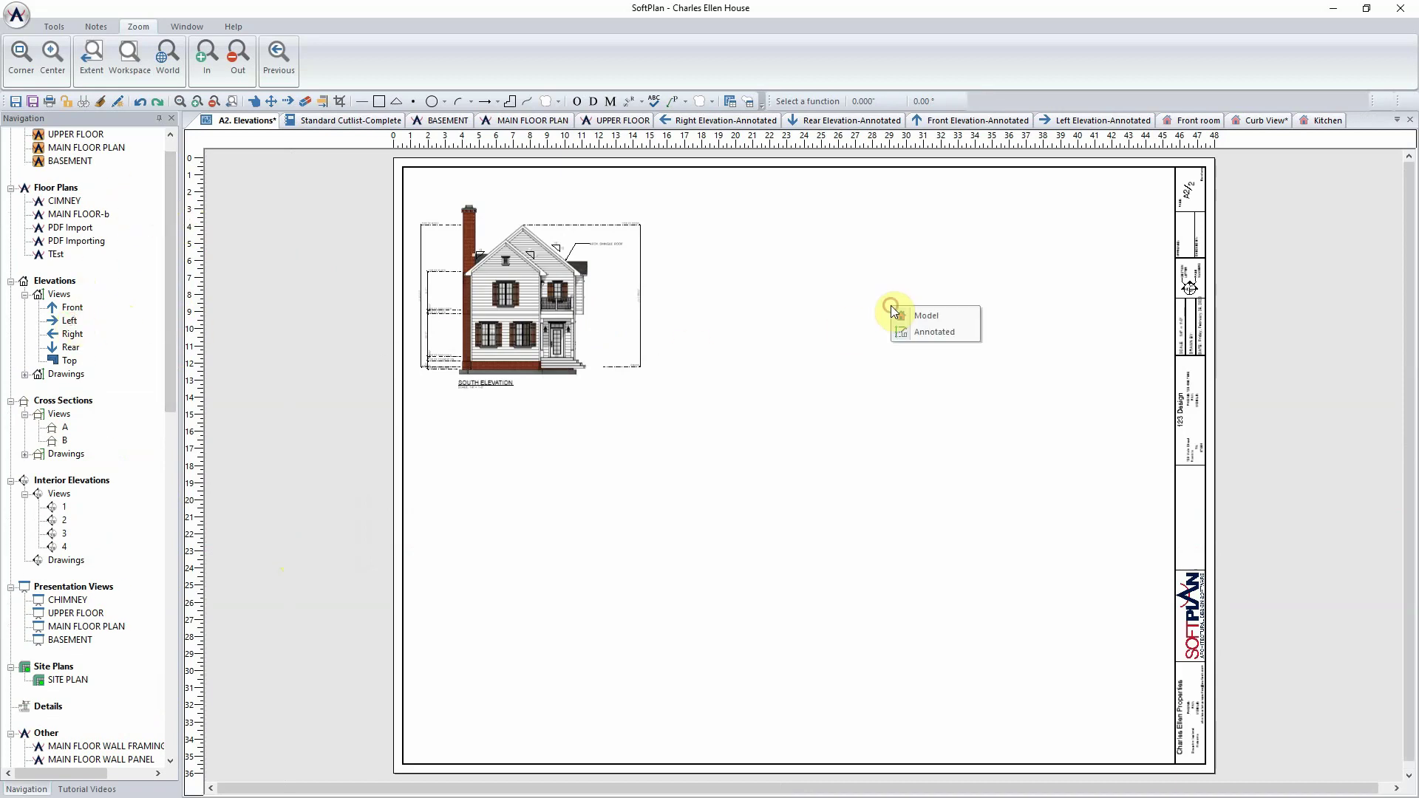
{"action": "left_click", "coordinate": [939, 334]}
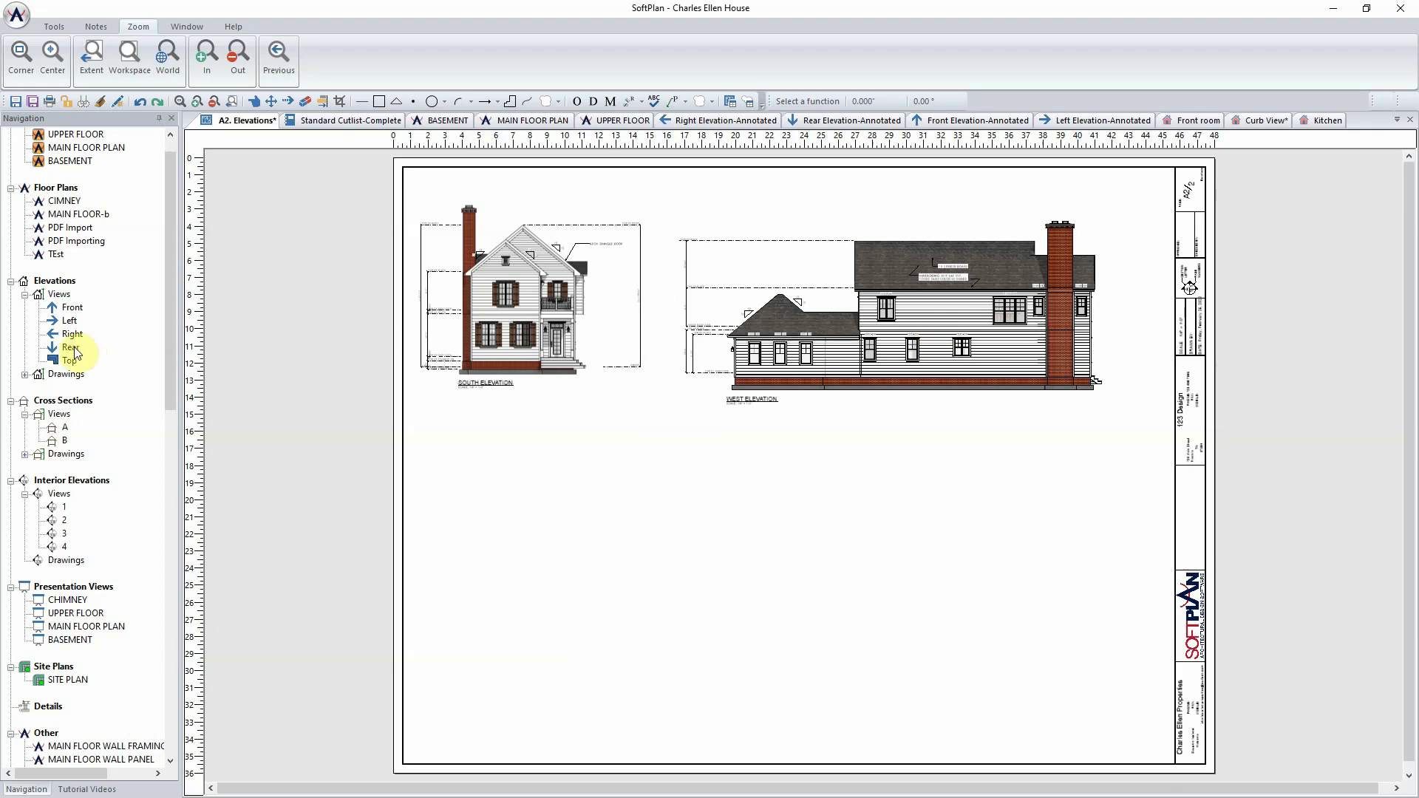
Place the annotated Rear elevation below the Front elevation and the annotated Right elevation below the Left elevation
{"action": "left_click_drag", "start_coordinate": [75, 352], "coordinate": [544, 592]}
{"action": "left_click", "coordinate": [582, 610]}
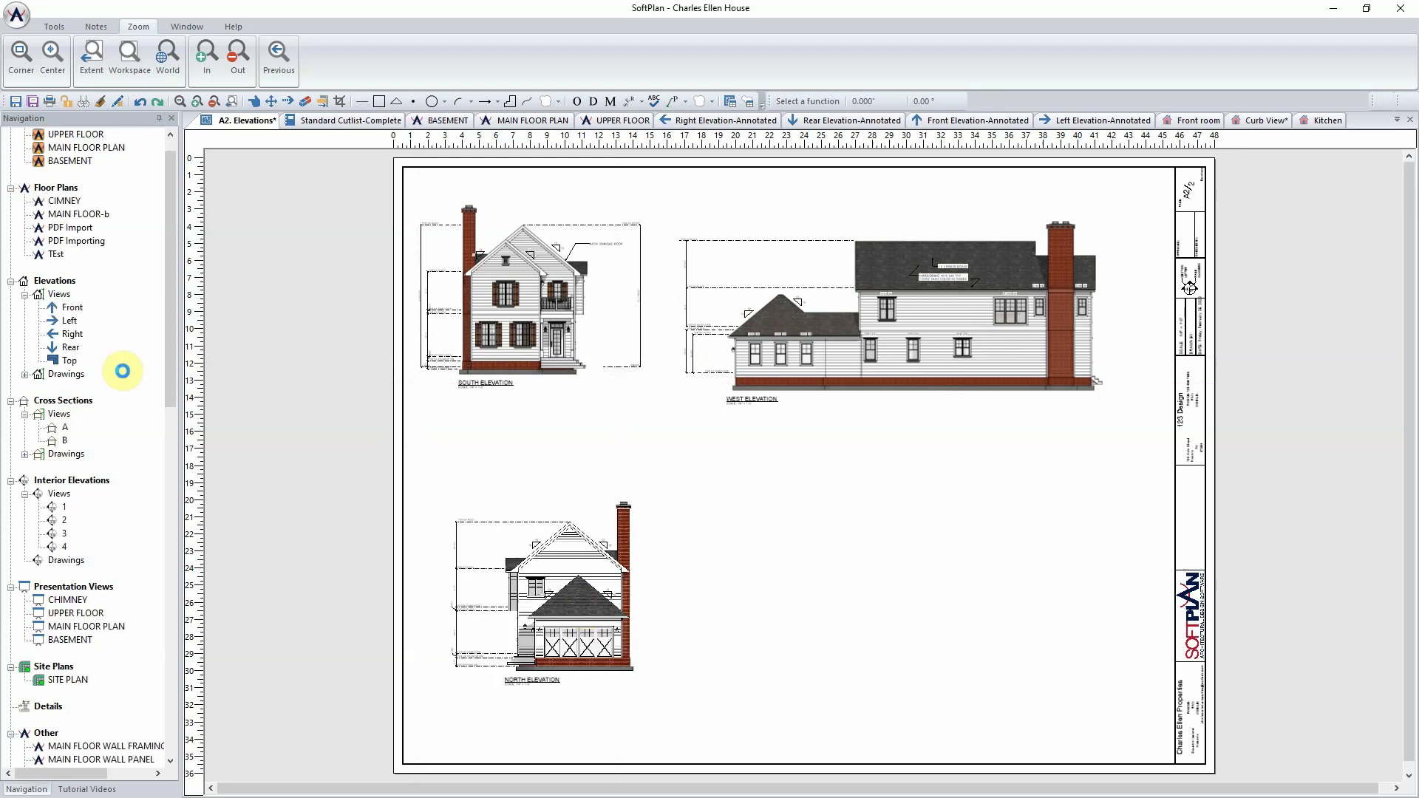
{"action": "left_click_drag", "start_coordinate": [78, 339], "coordinate": [866, 566]}
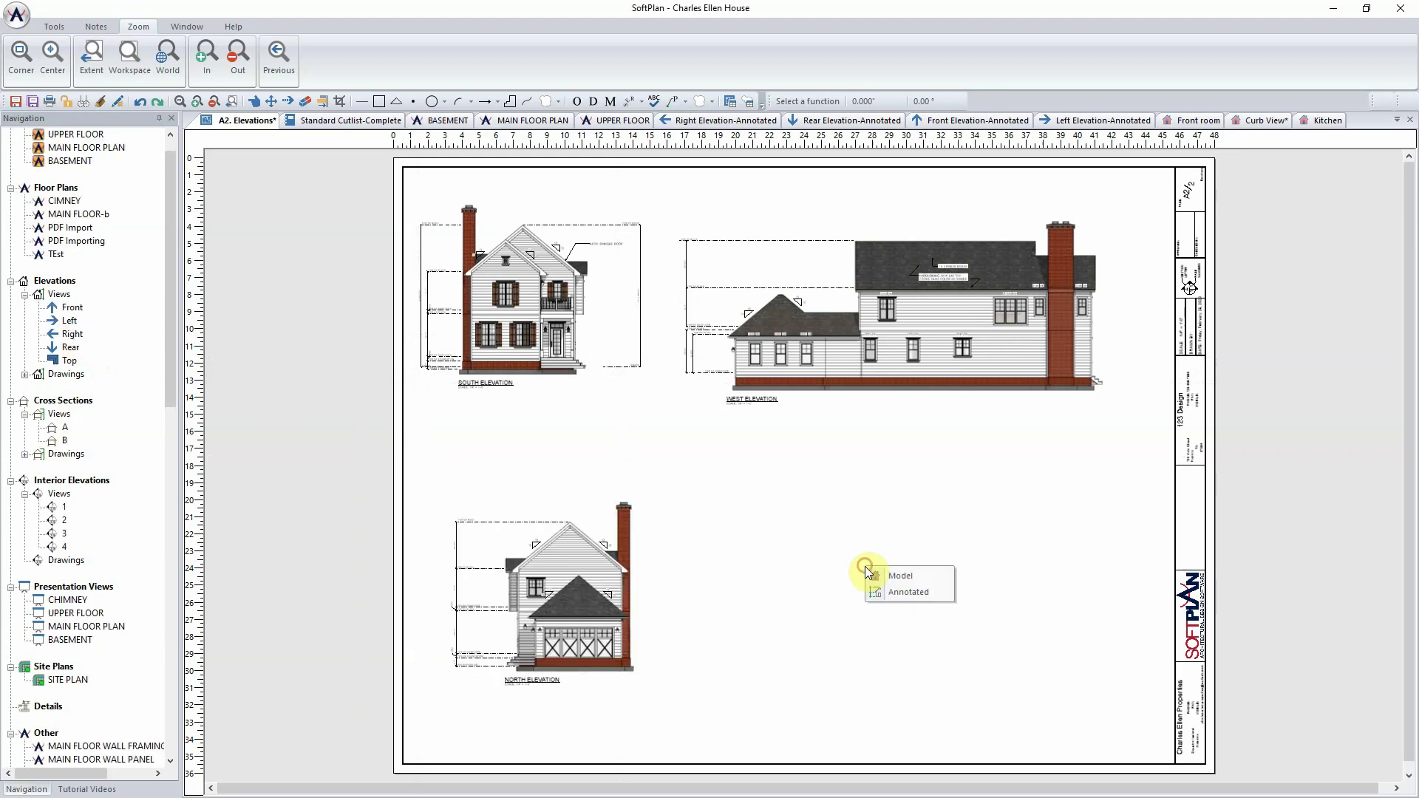
{"action": "left_click", "coordinate": [907, 590]}
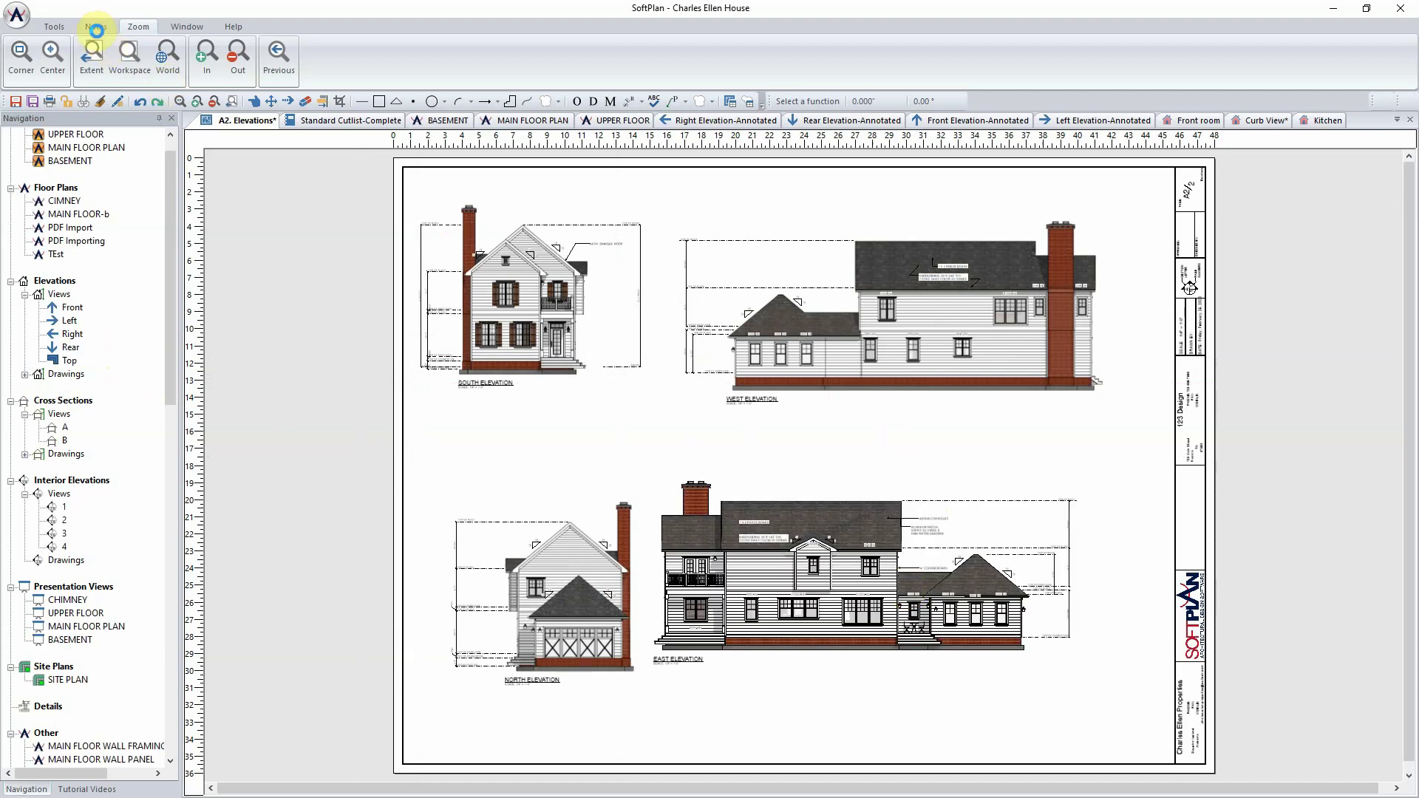
Move SOUTH ELEVATION slightly down and to the right, away from the page border
{"action": "left_click", "coordinate": [54, 26]}
{"action": "left_click", "coordinate": [83, 61]}
{"action": "mouse_move", "coordinate": [520, 307]}
{"action": "left_mouse_down"}
{"action": "mouse_move", "coordinate": [557, 306]}
{"action": "mouse_move", "coordinate": [628, 425]}
{"action": "mouse_move", "coordinate": [677, 444]}
{"action": "mouse_move", "coordinate": [660, 442]}
{"action": "left_mouse_up"}
Align WEST ELEVATION's bottom foundation line with the bottom foundation line of SOUTH ELEVATION
{"action": "left_click", "coordinate": [179, 60]}
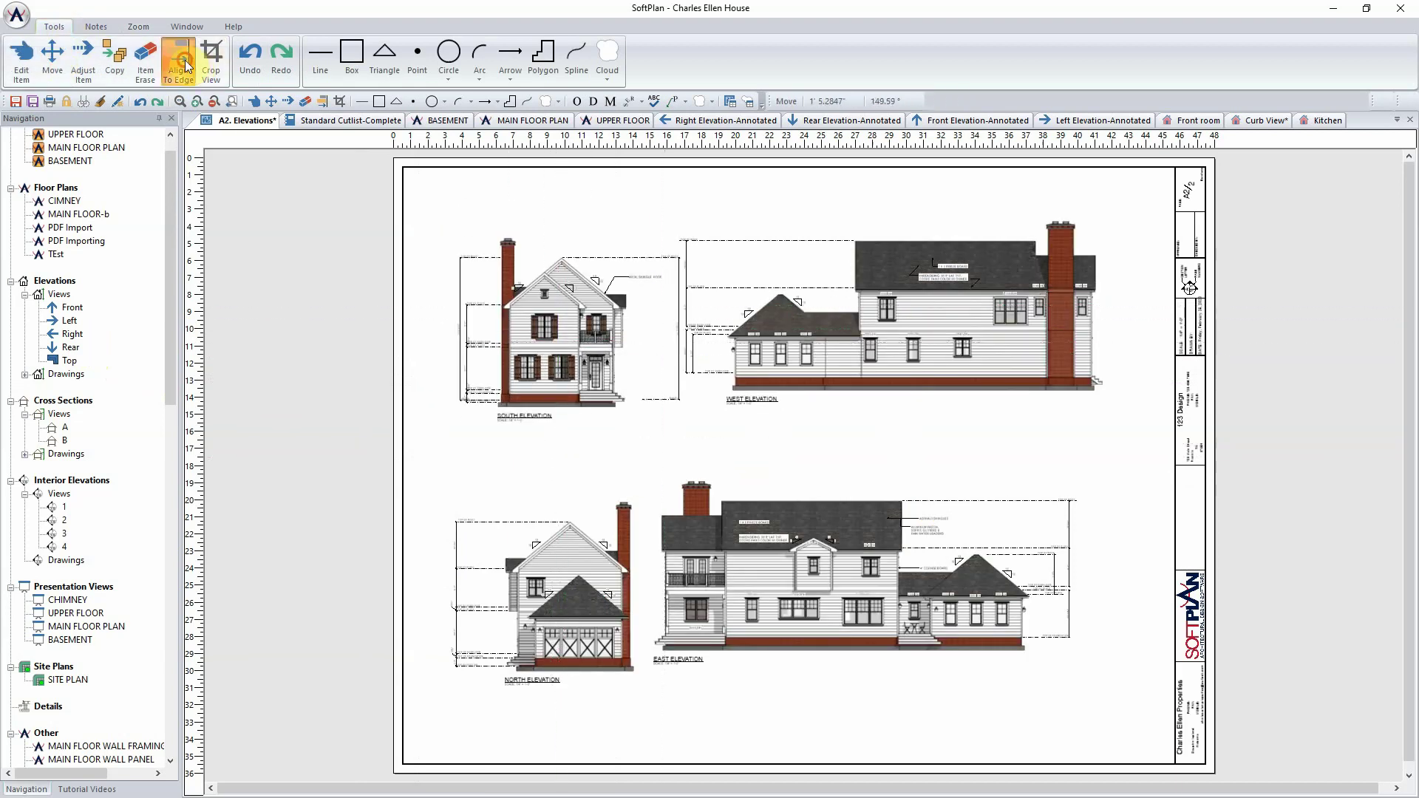
{"action": "scroll", "coordinate": [598, 409], "scroll_direction": "up", "scroll_amount": 3}
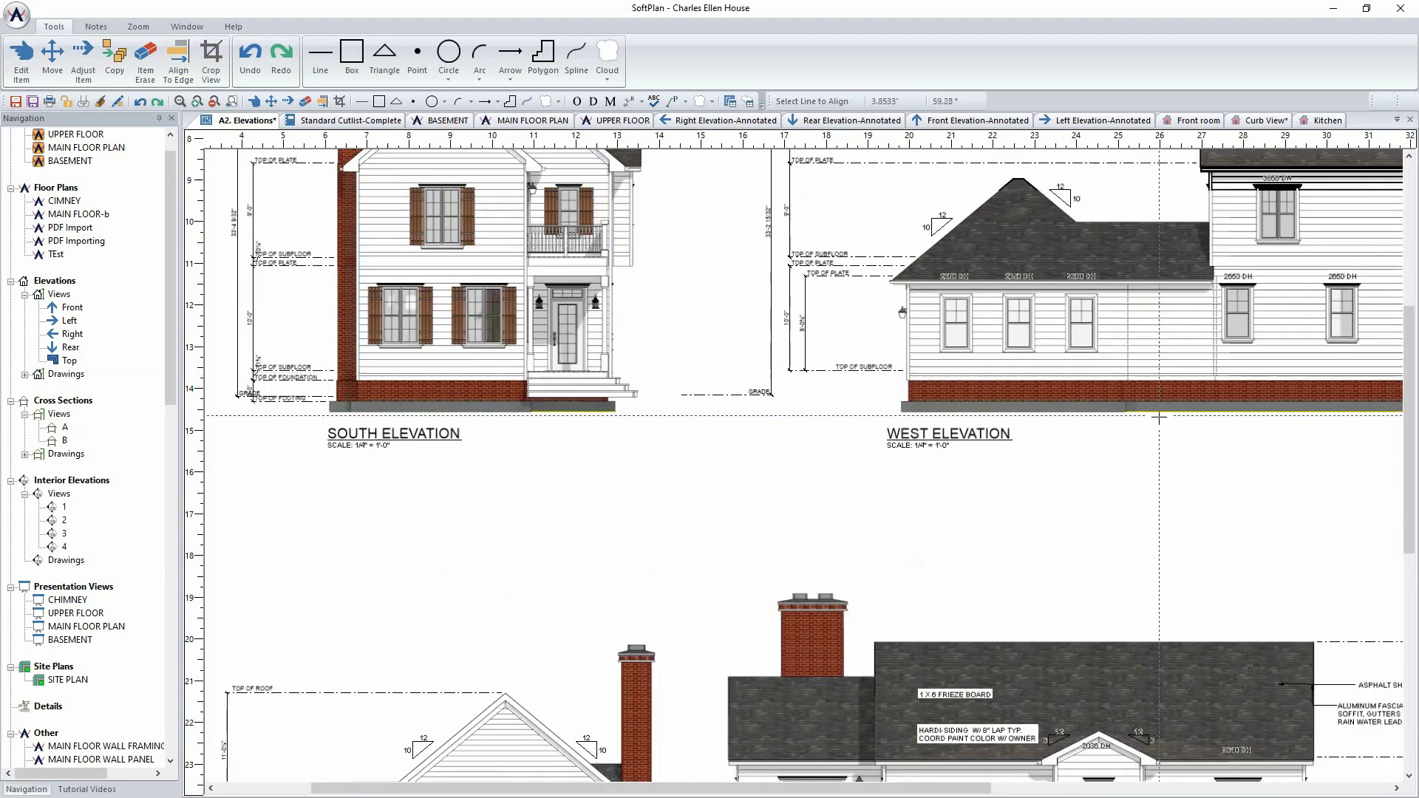
{"action": "scroll", "coordinate": [1145, 444], "scroll_direction": "down", "scroll_amount": 2}
{"action": "scroll", "coordinate": [1140, 471], "scroll_direction": "down", "scroll_amount": 1}
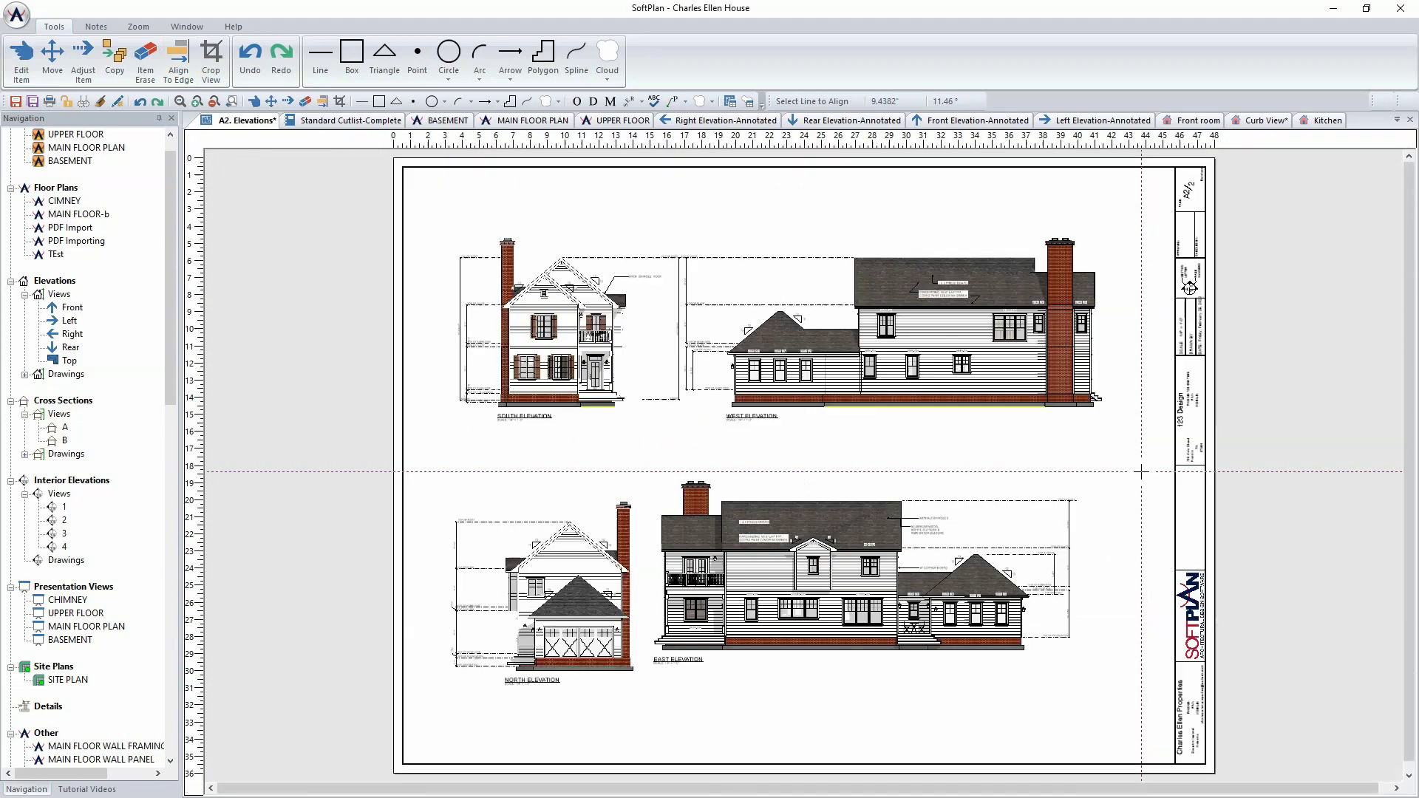
Move WEST ELEVATION horizontally to the right to leave a gap beside SOUTH ELEVATION
{"action": "left_click", "coordinate": [60, 62]}
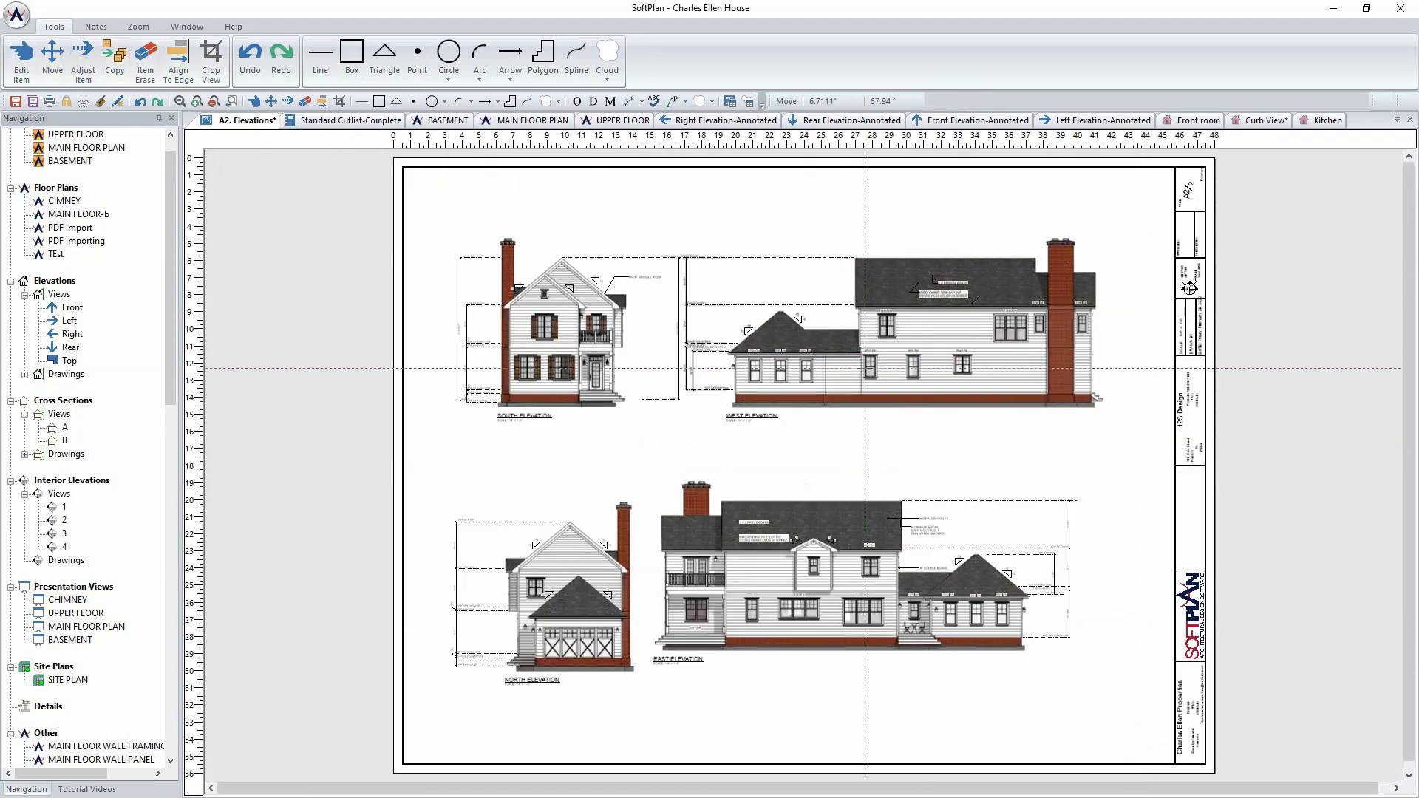
{"action": "left_click", "coordinate": [872, 376]}
{"action": "left_click", "coordinate": [918, 376]}
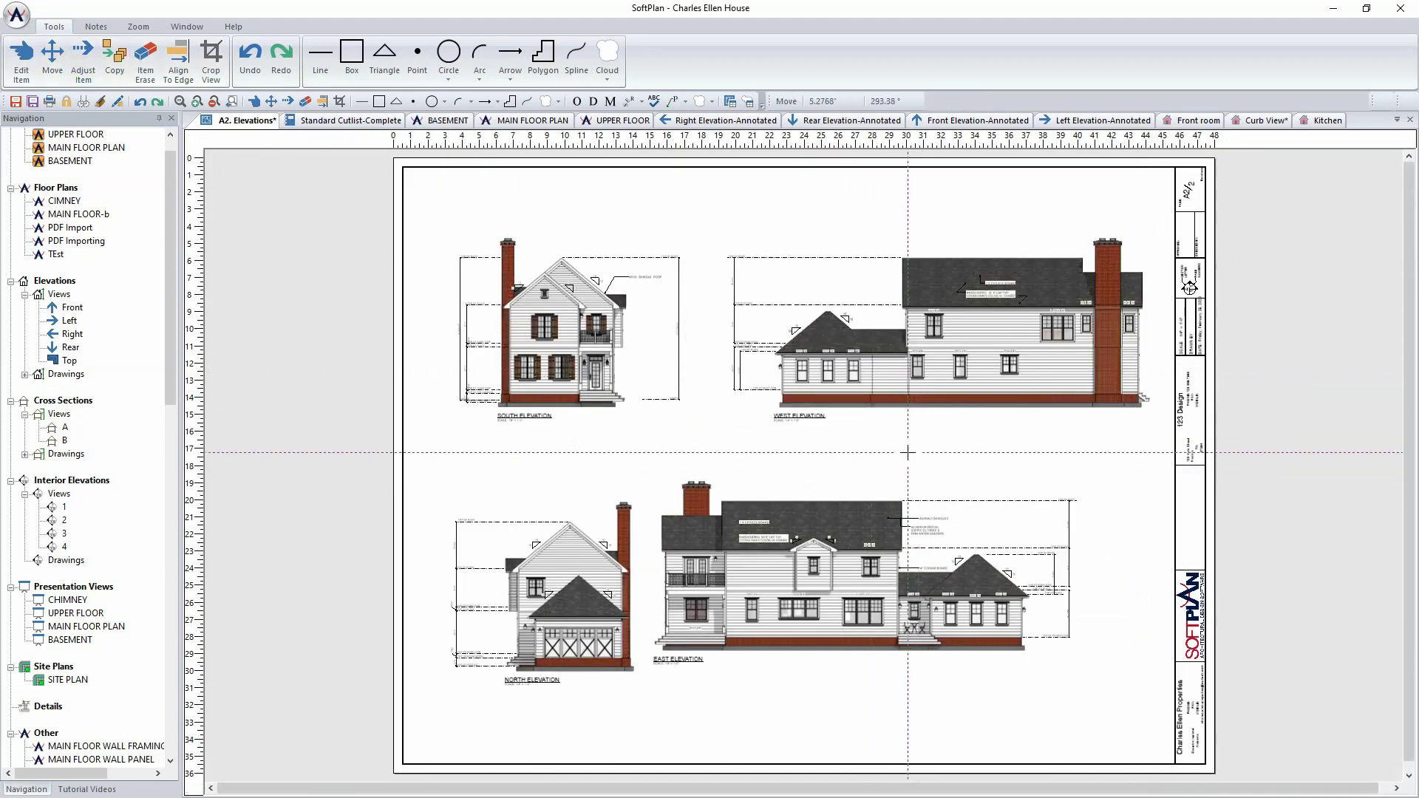
Align NORTH ELEVATION's left dimension line with SOUTH ELEVATION's left dimension line
{"action": "left_click", "coordinate": [178, 59]}
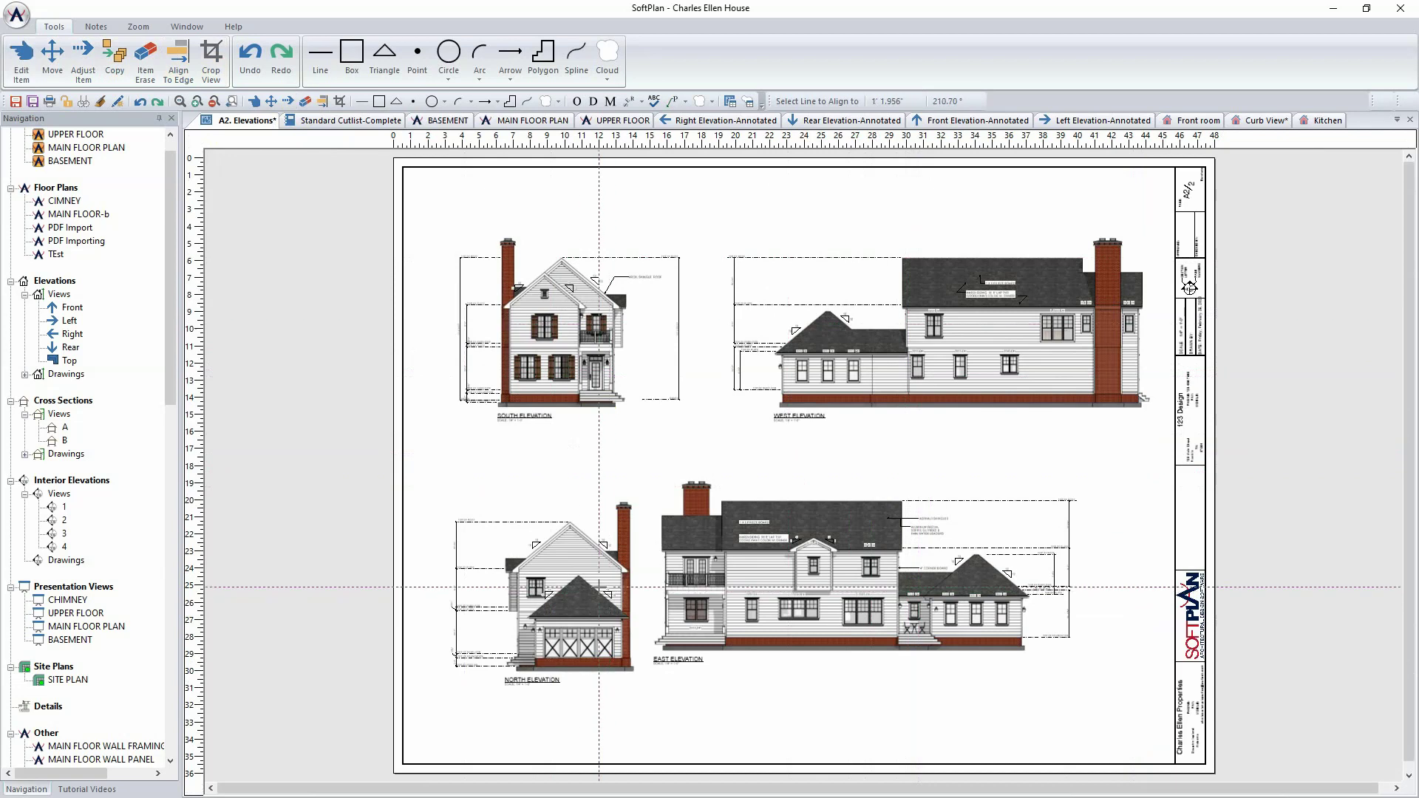
{"action": "left_click", "coordinate": [463, 404]}
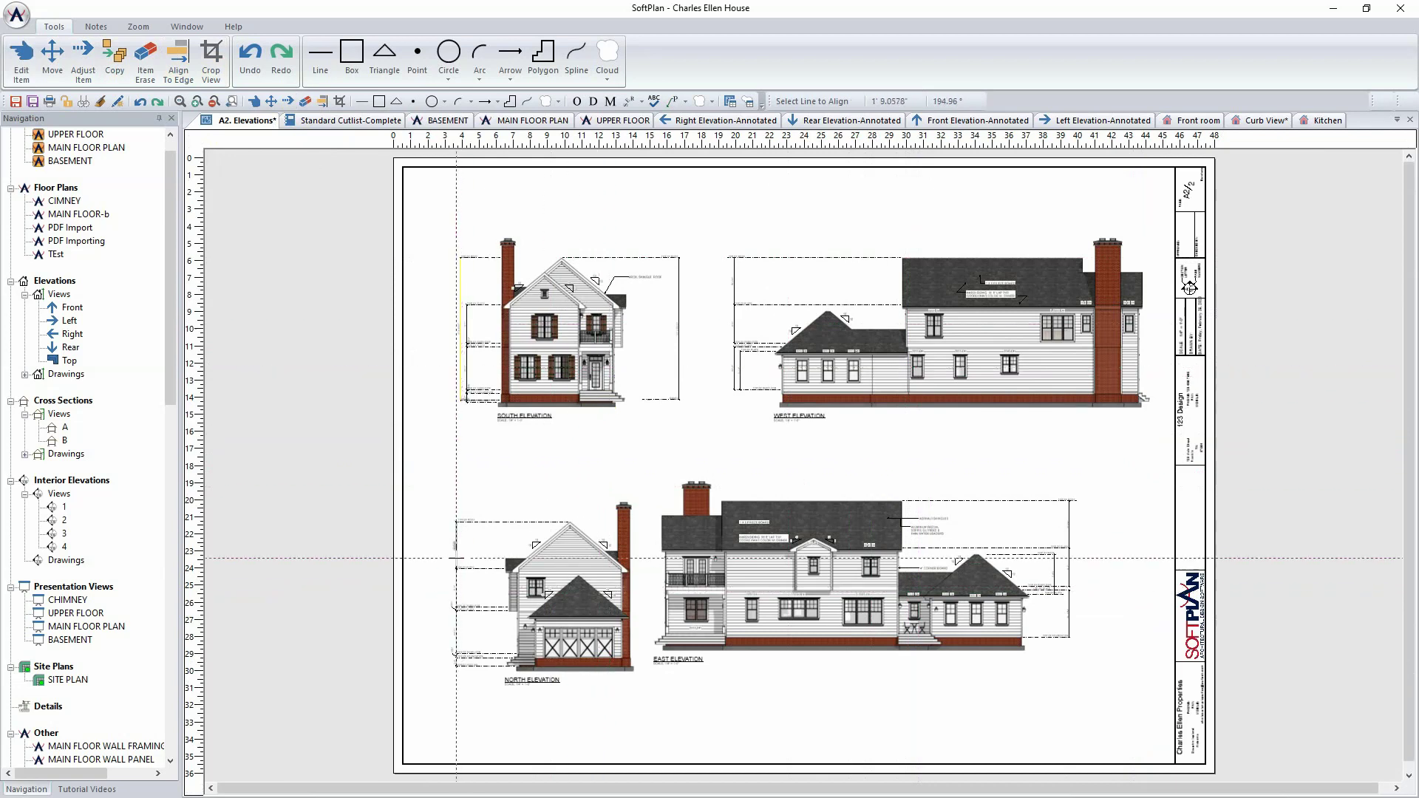
{"action": "left_click", "coordinate": [456, 558]}
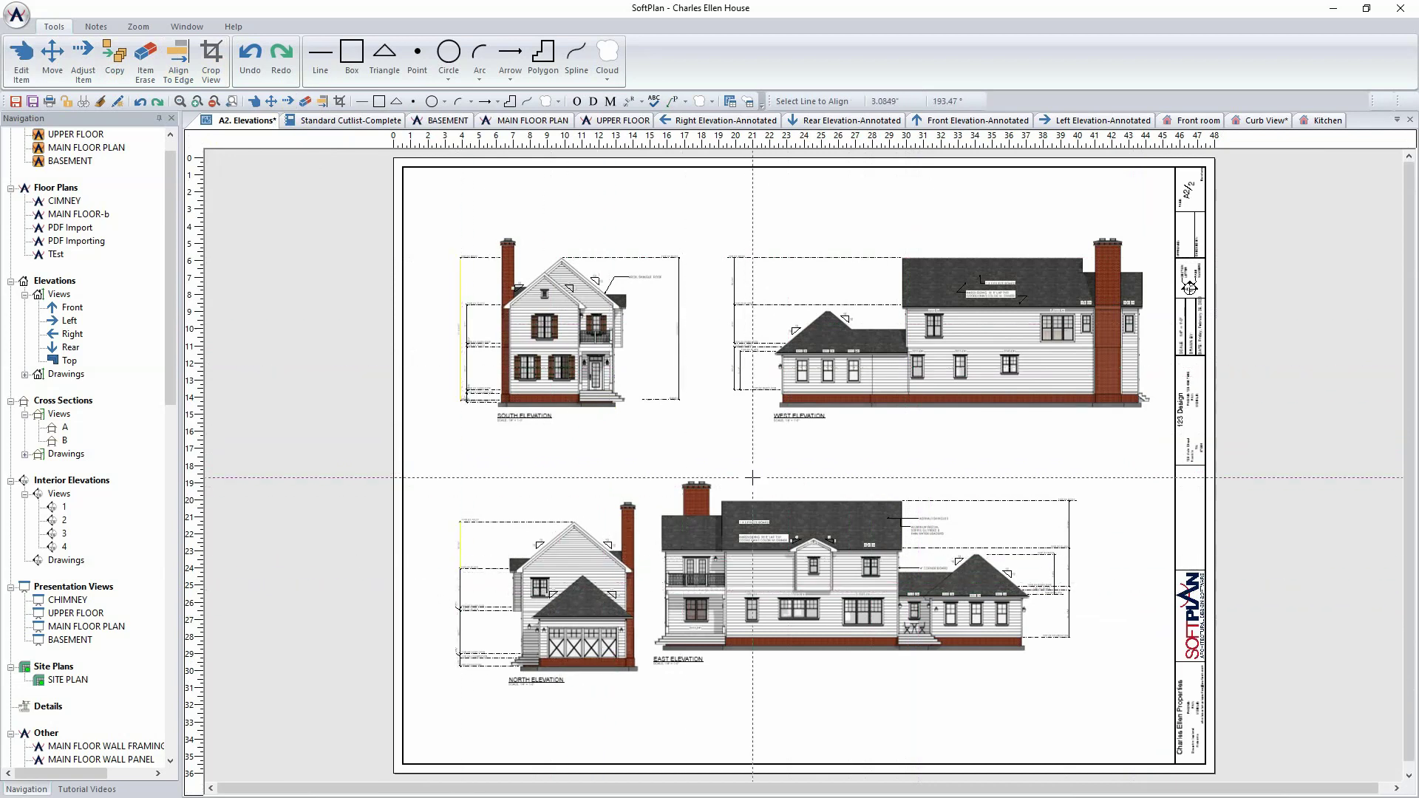
Align EAST ELEVATION's left edge with WEST ELEVATION's left dimension line and its base with NORTH ELEVATION's base
{"action": "left_click", "coordinate": [735, 372]}
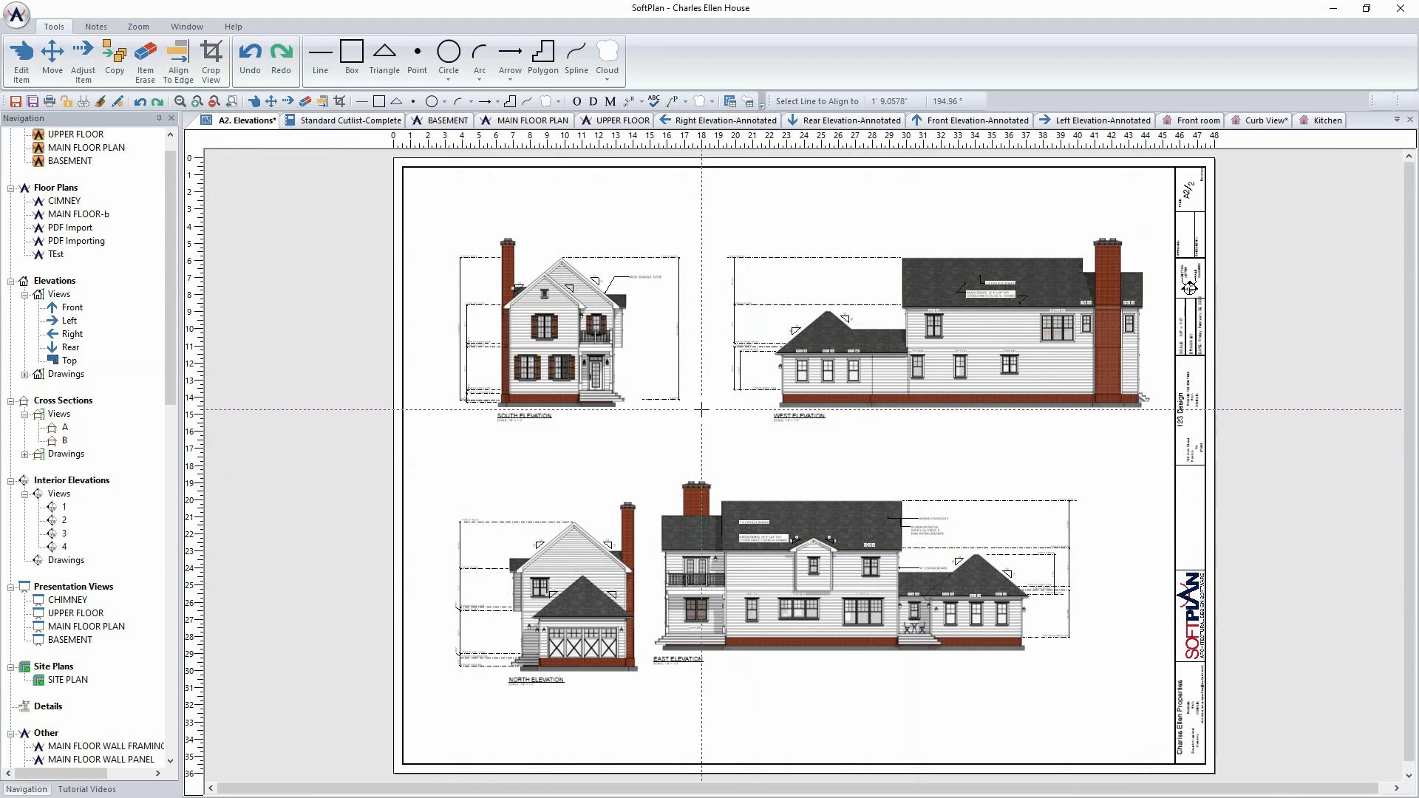
{"action": "left_click", "coordinate": [665, 542]}
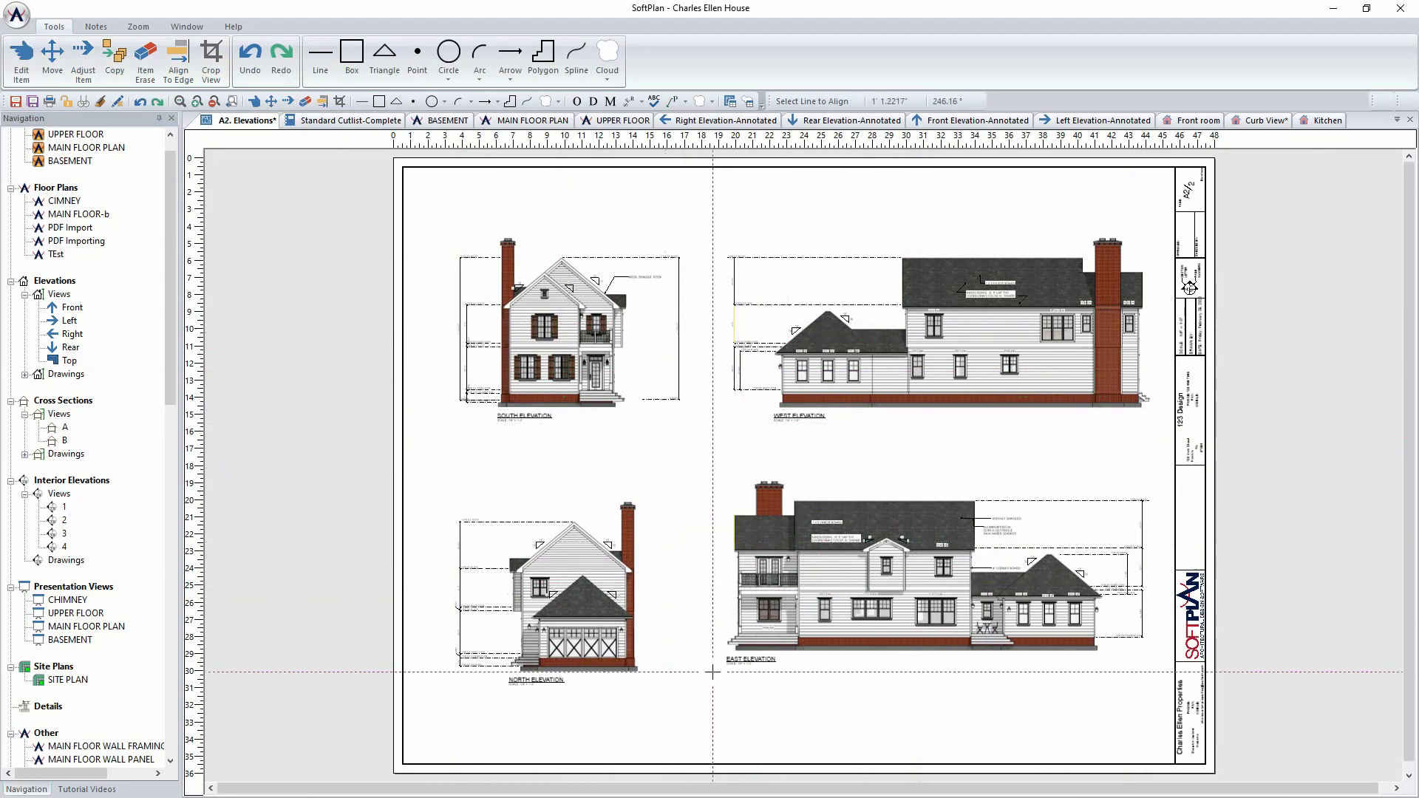
{"action": "left_click", "coordinate": [618, 671]}
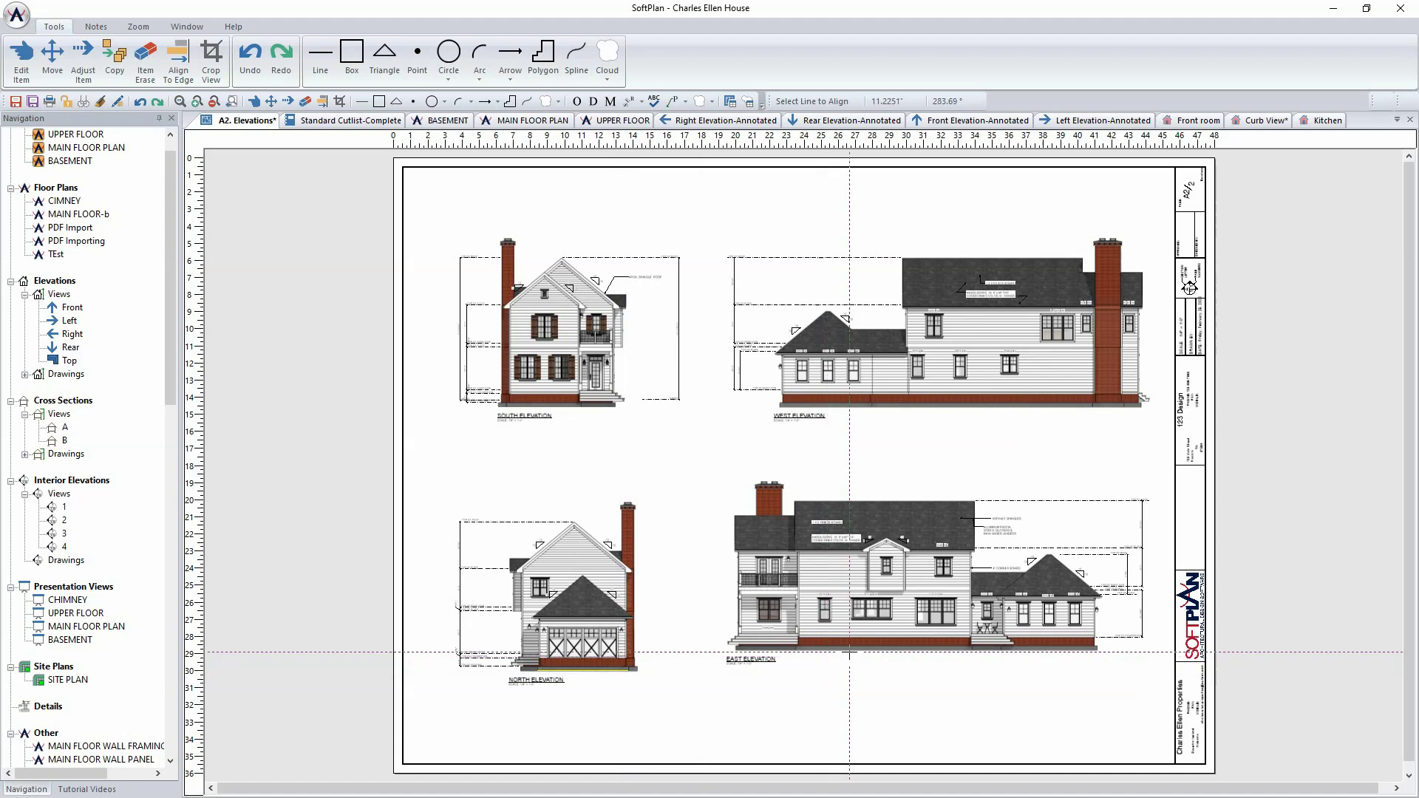
{"action": "left_click", "coordinate": [946, 650]}
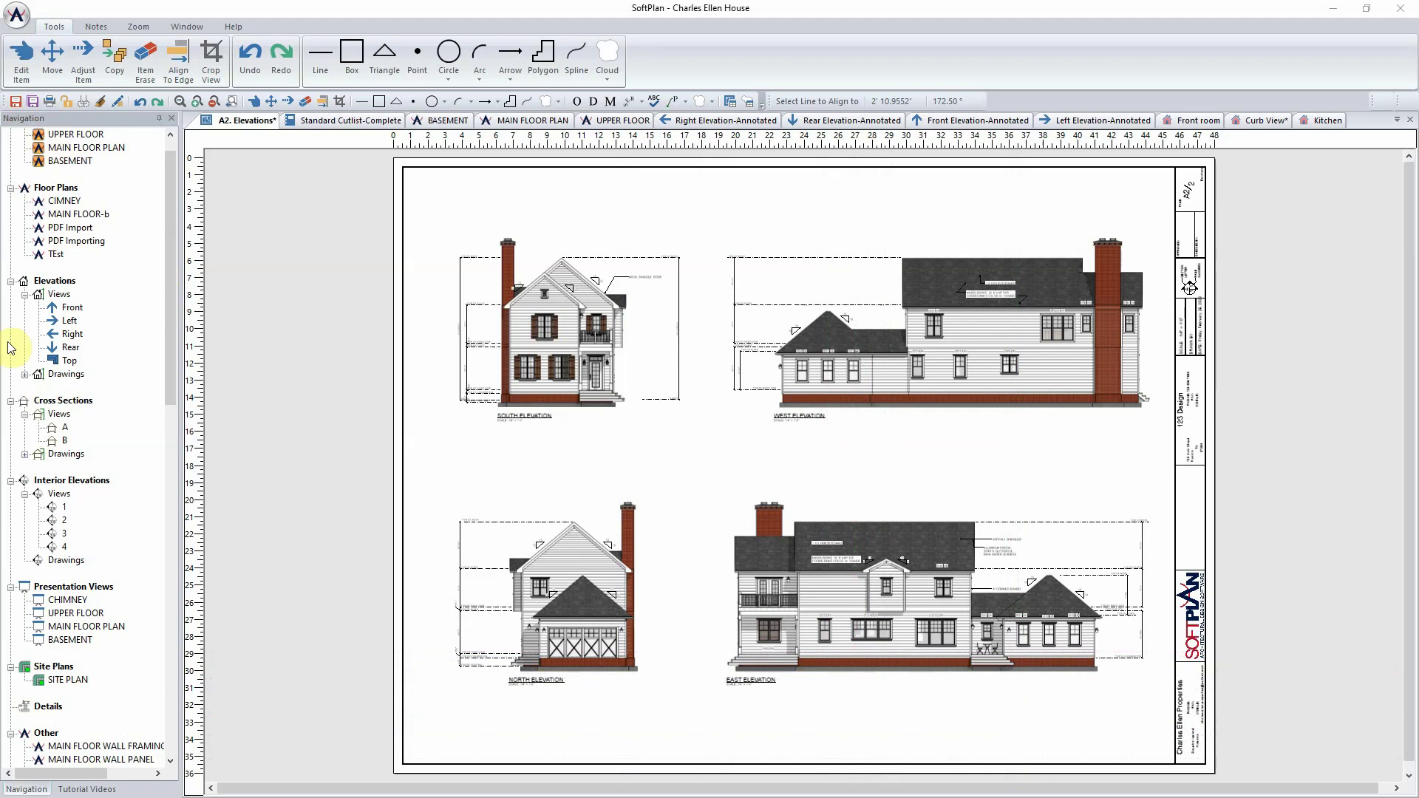
Add a page named Cover Sheet directly under the Sample Plan Set, outside the Architectural group
{"action": "left_click_drag", "start_coordinate": [171, 376], "coordinate": [177, 559]}
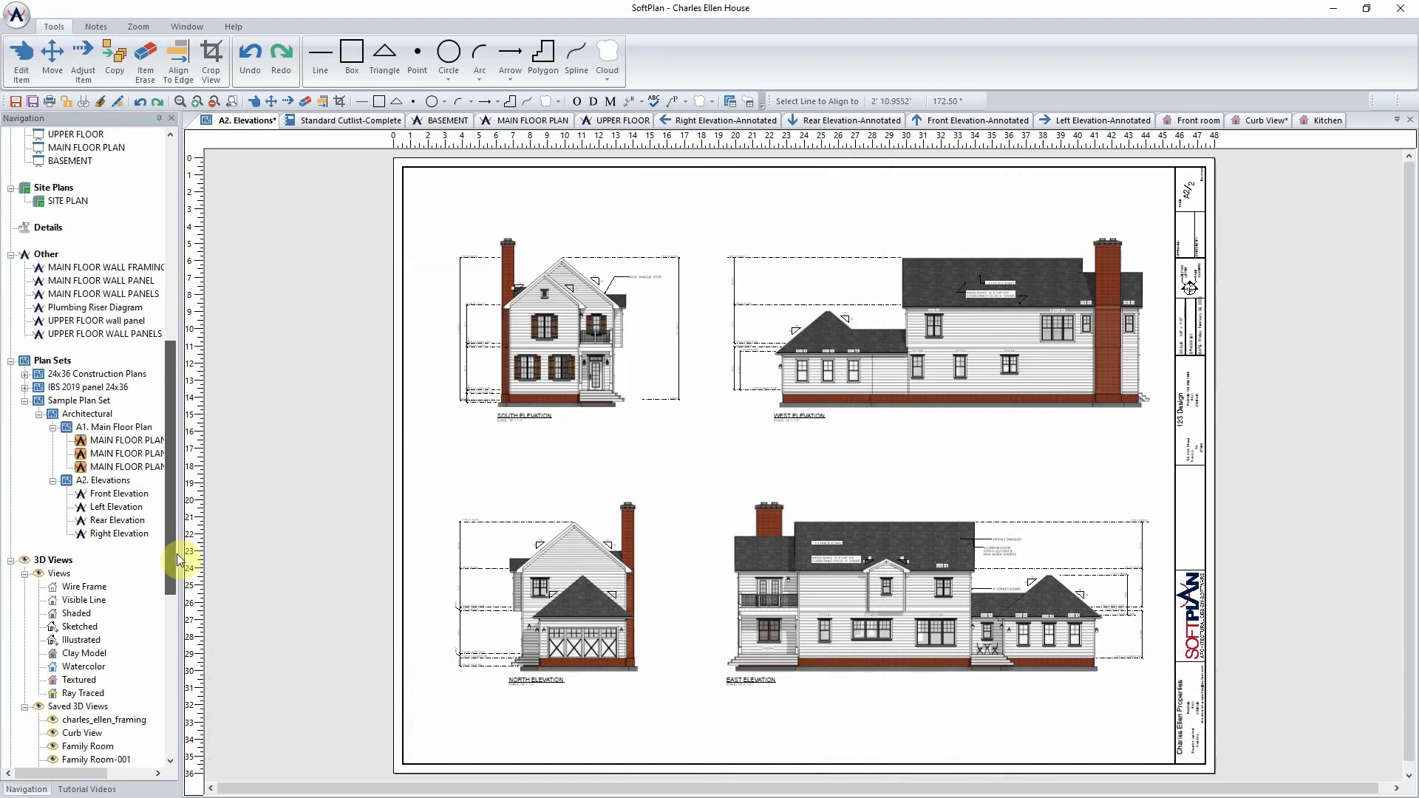
{"action": "left_click", "coordinate": [86, 403]}
{"action": "right_click", "coordinate": [85, 404]}
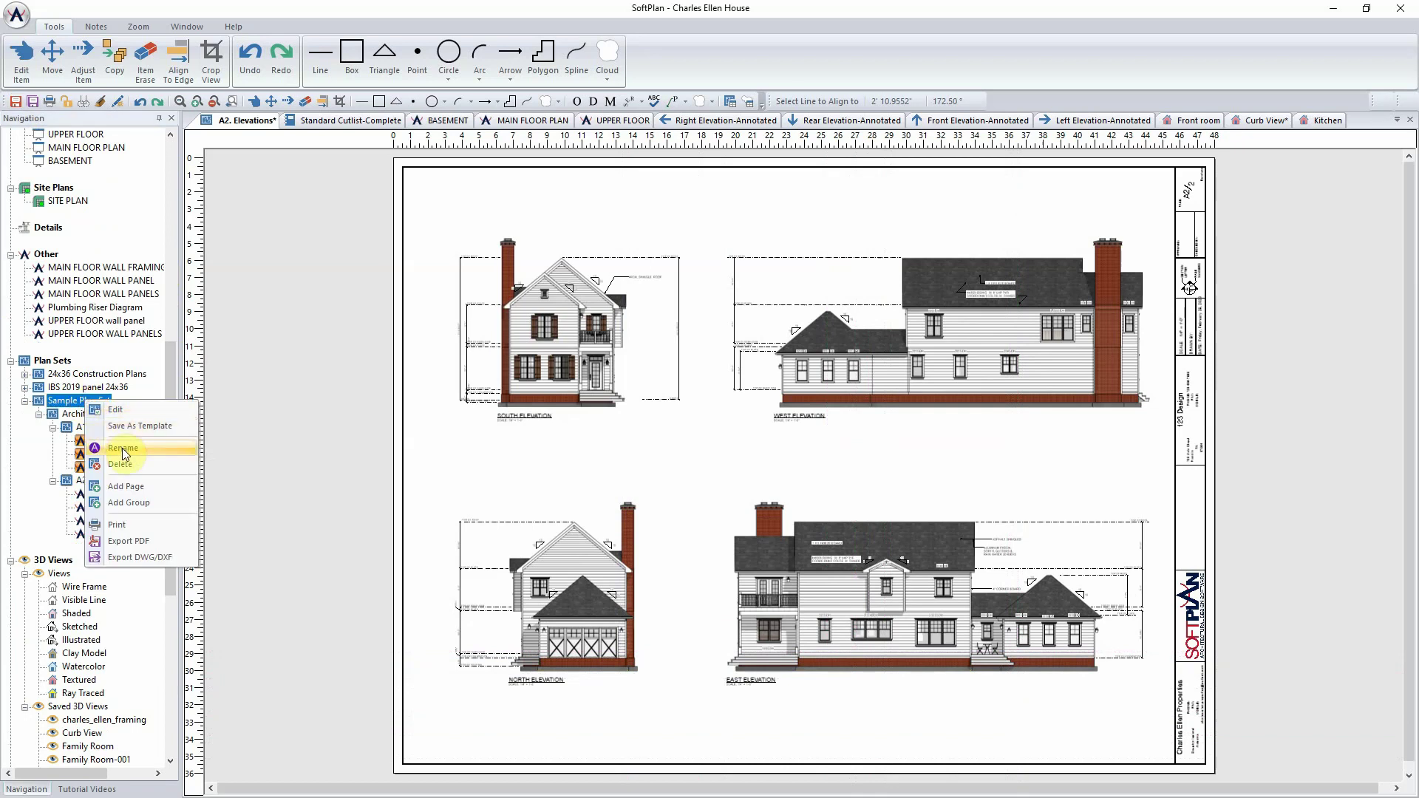
{"action": "left_click", "coordinate": [127, 486]}
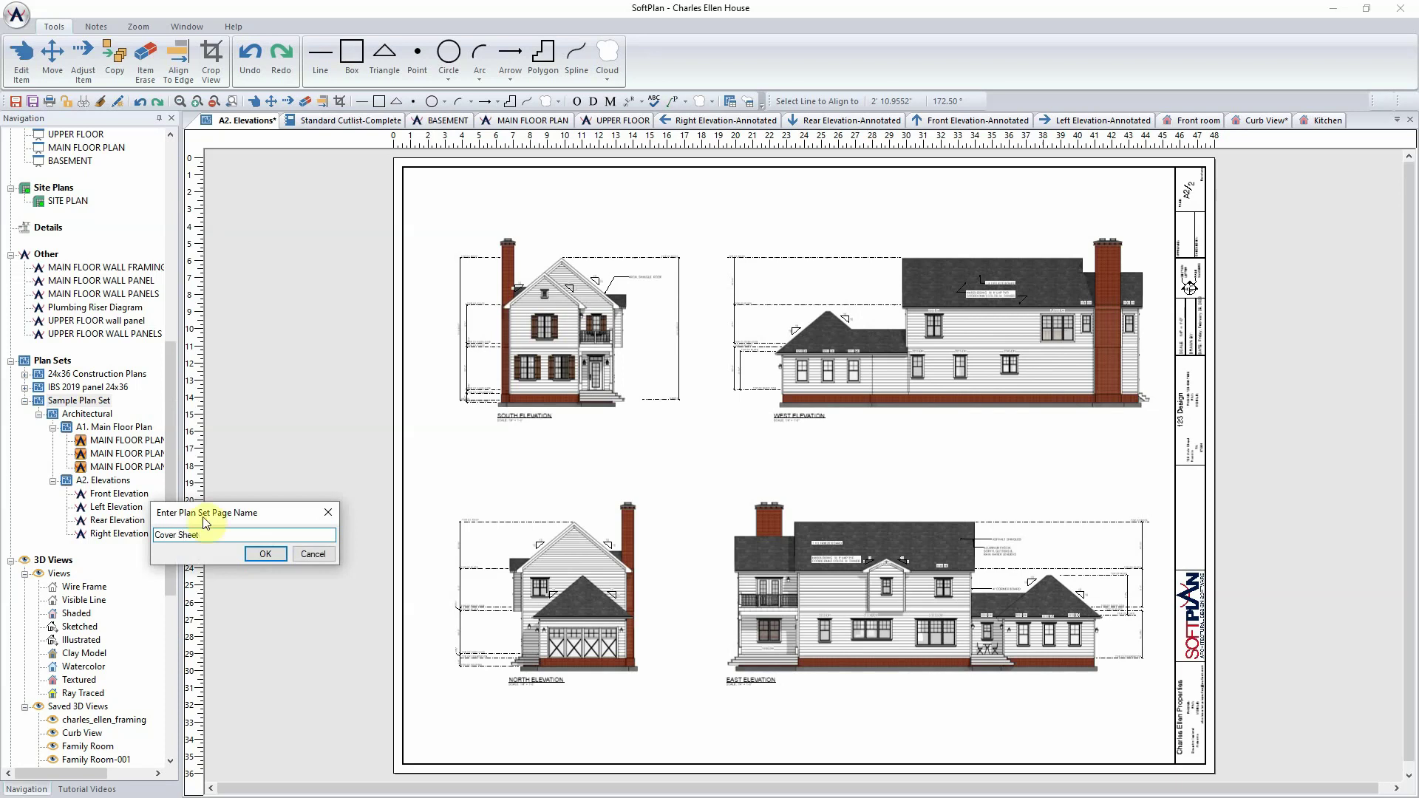
{"action": "left_click", "coordinate": [257, 557]}
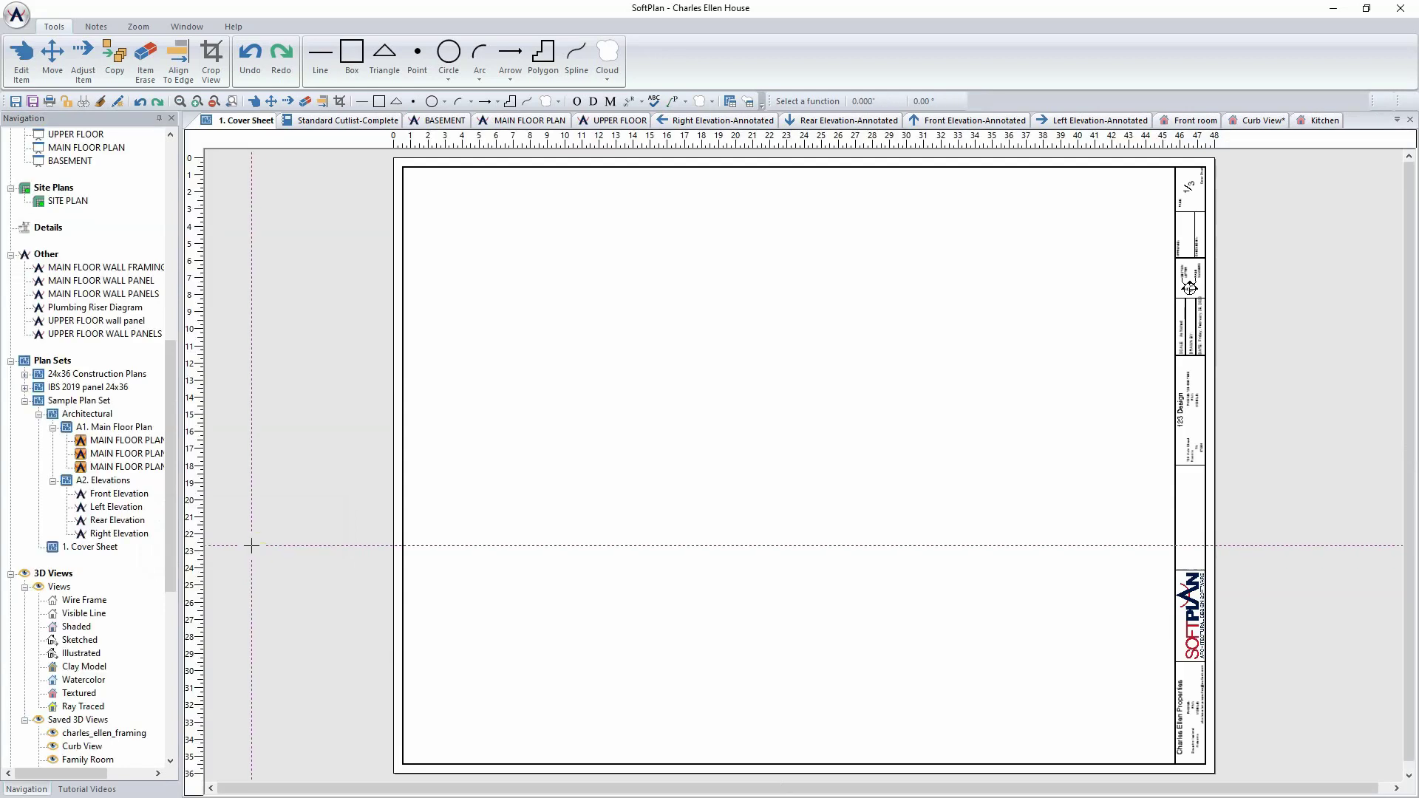
Turn off the border and the page number/drawing schedule inclusion for the Cover Sheet page
{"action": "right_click", "coordinate": [101, 548]}
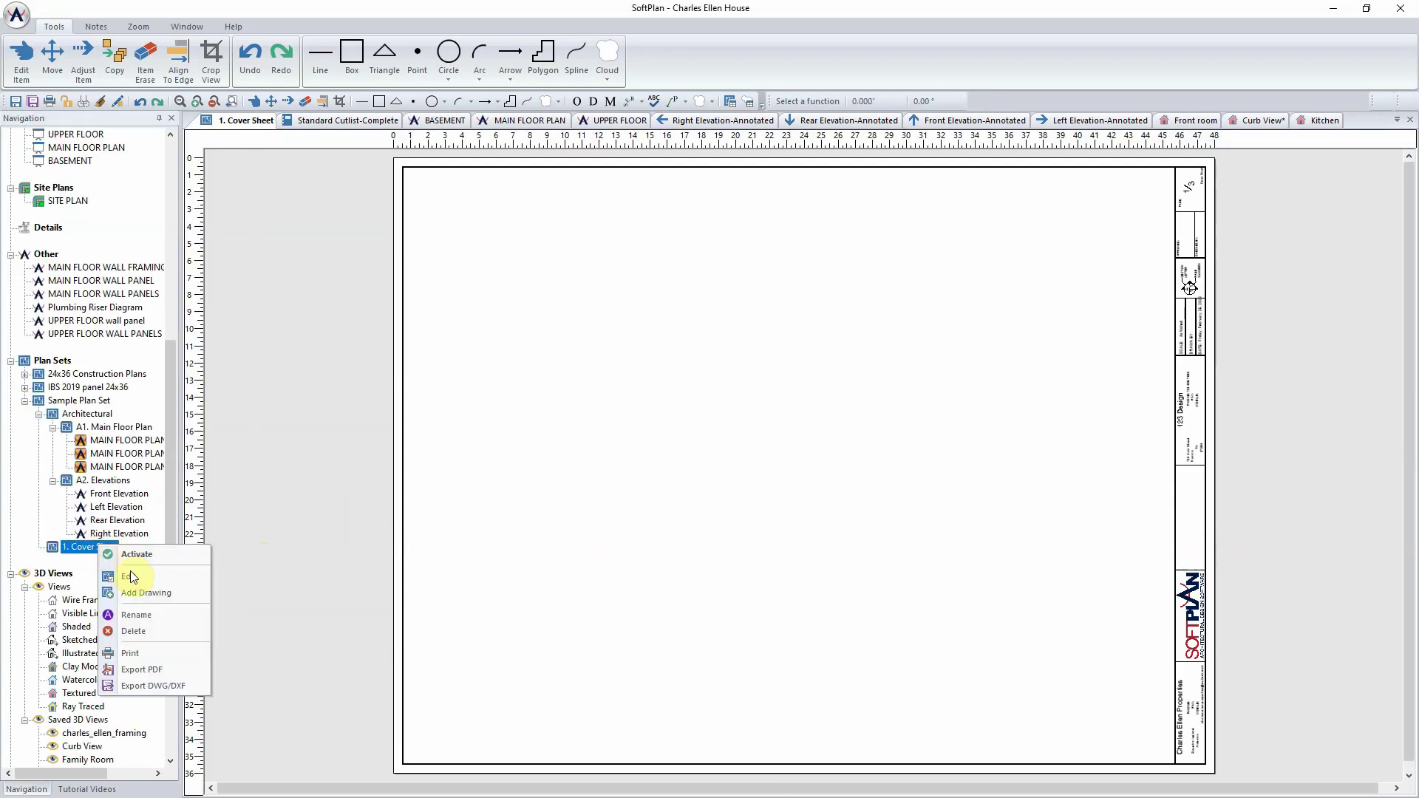
{"action": "left_click", "coordinate": [133, 577]}
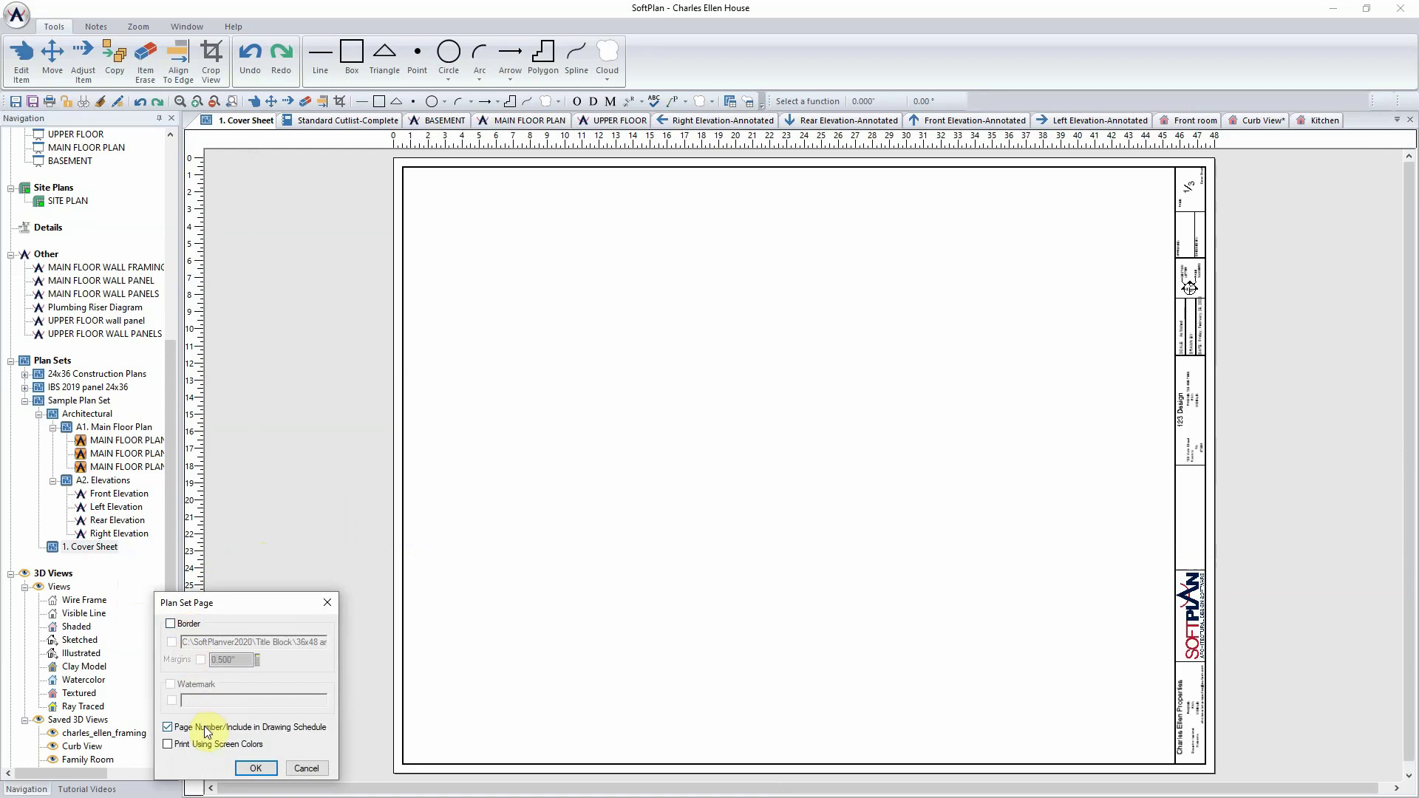
{"action": "left_click", "coordinate": [252, 766]}
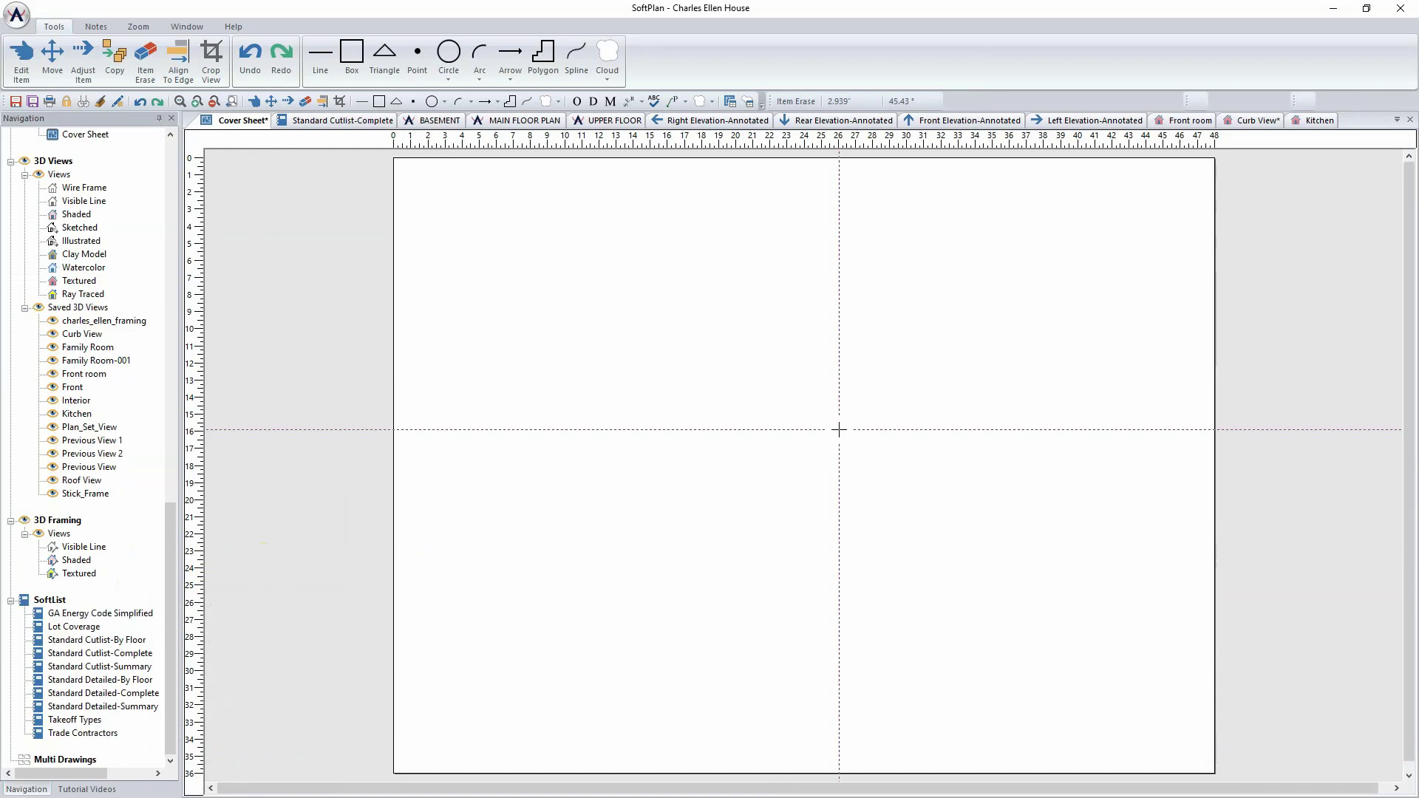
Place the saved Curb View on the blank cover sheet and enlarge it to about 38 inches wide
{"action": "left_click", "coordinate": [1244, 121]}
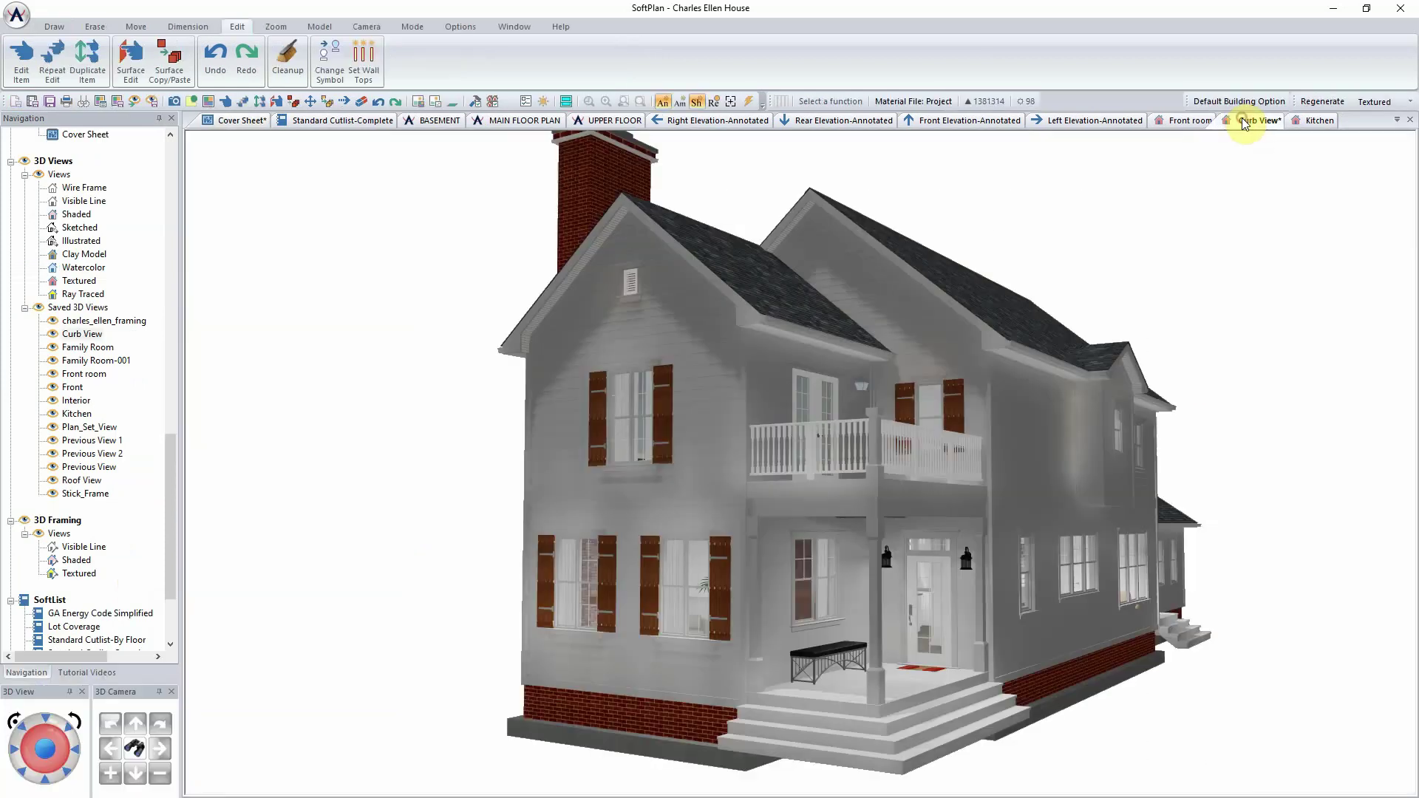
{"action": "left_click", "coordinate": [1320, 120]}
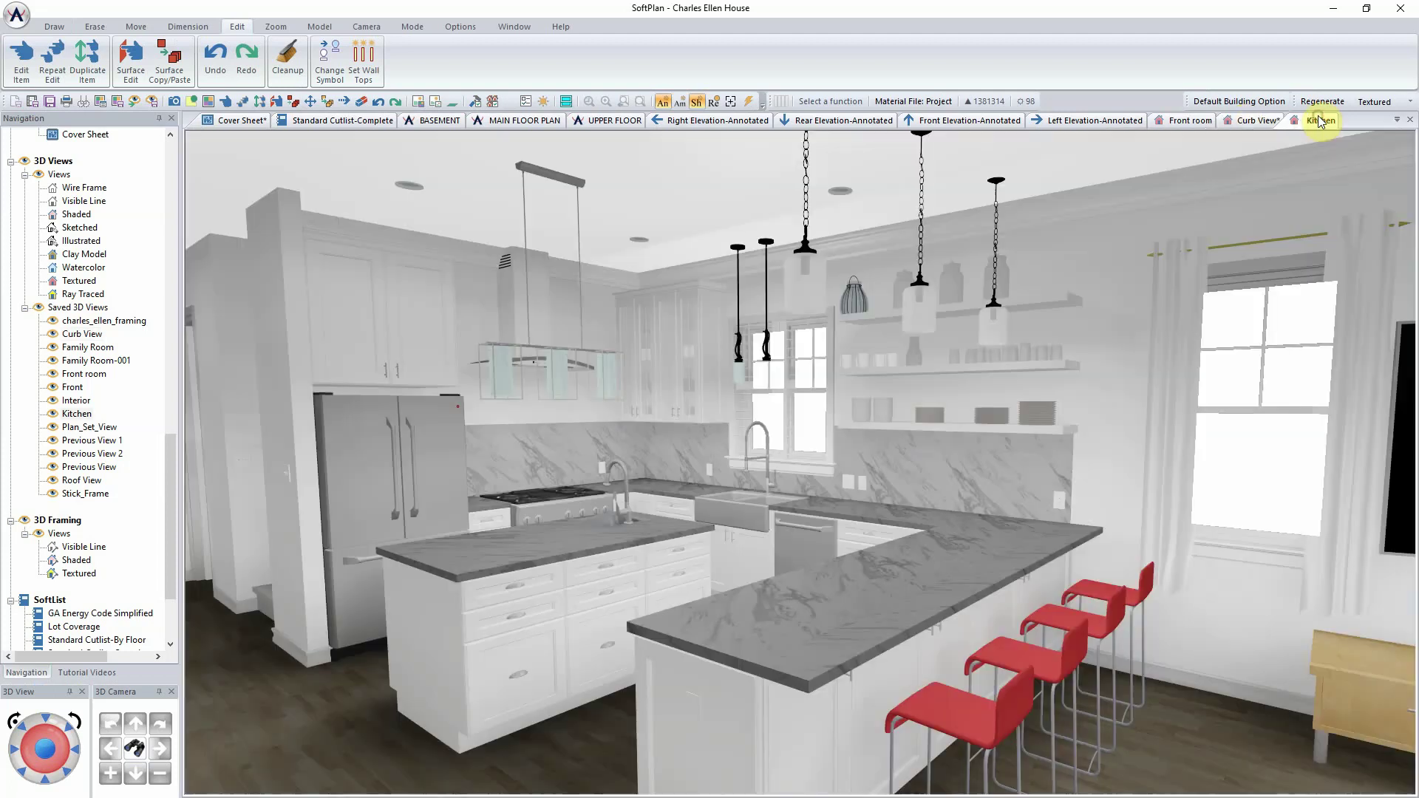
{"action": "left_click", "coordinate": [1193, 120]}
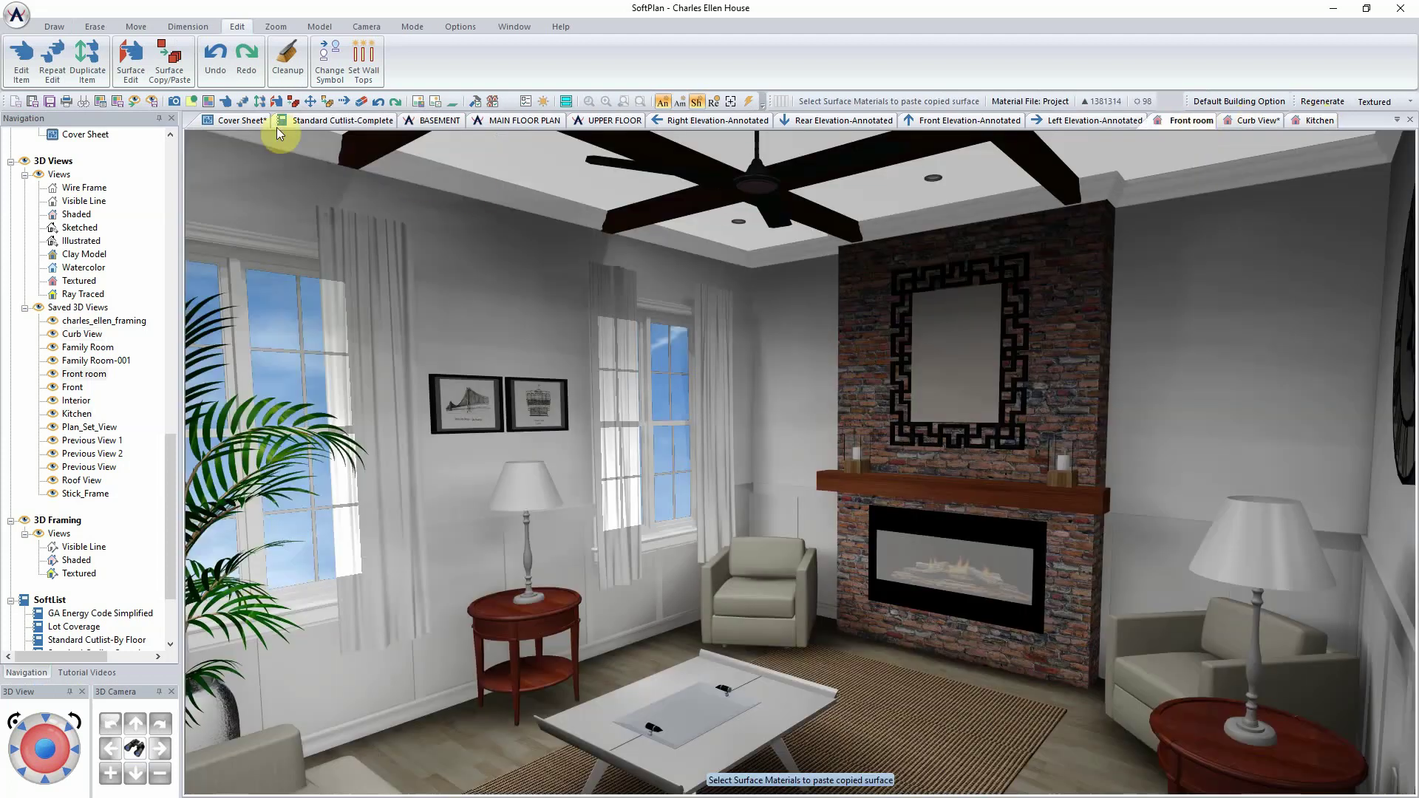
{"action": "left_click", "coordinate": [258, 119]}
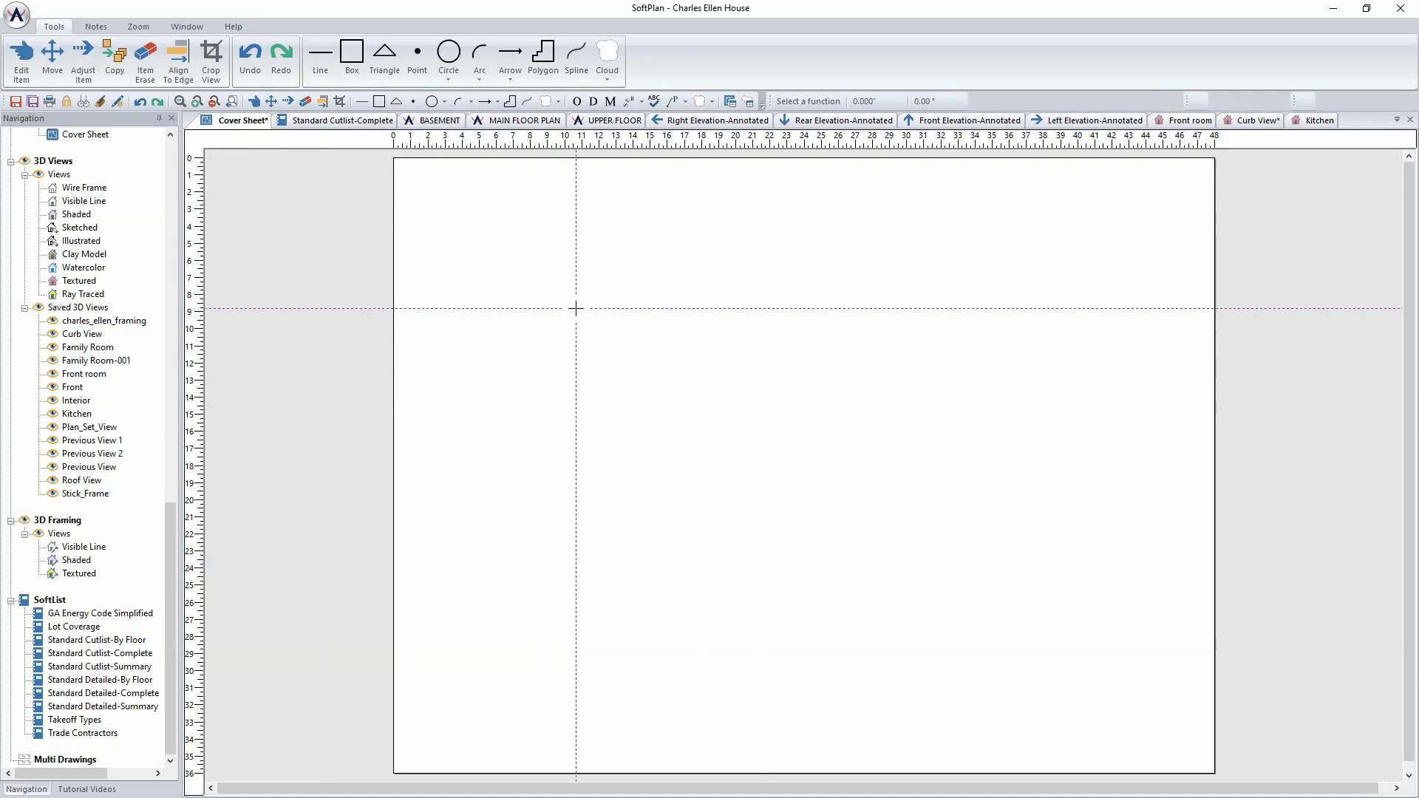
{"action": "left_click_drag", "start_coordinate": [91, 336], "coordinate": [471, 214]}
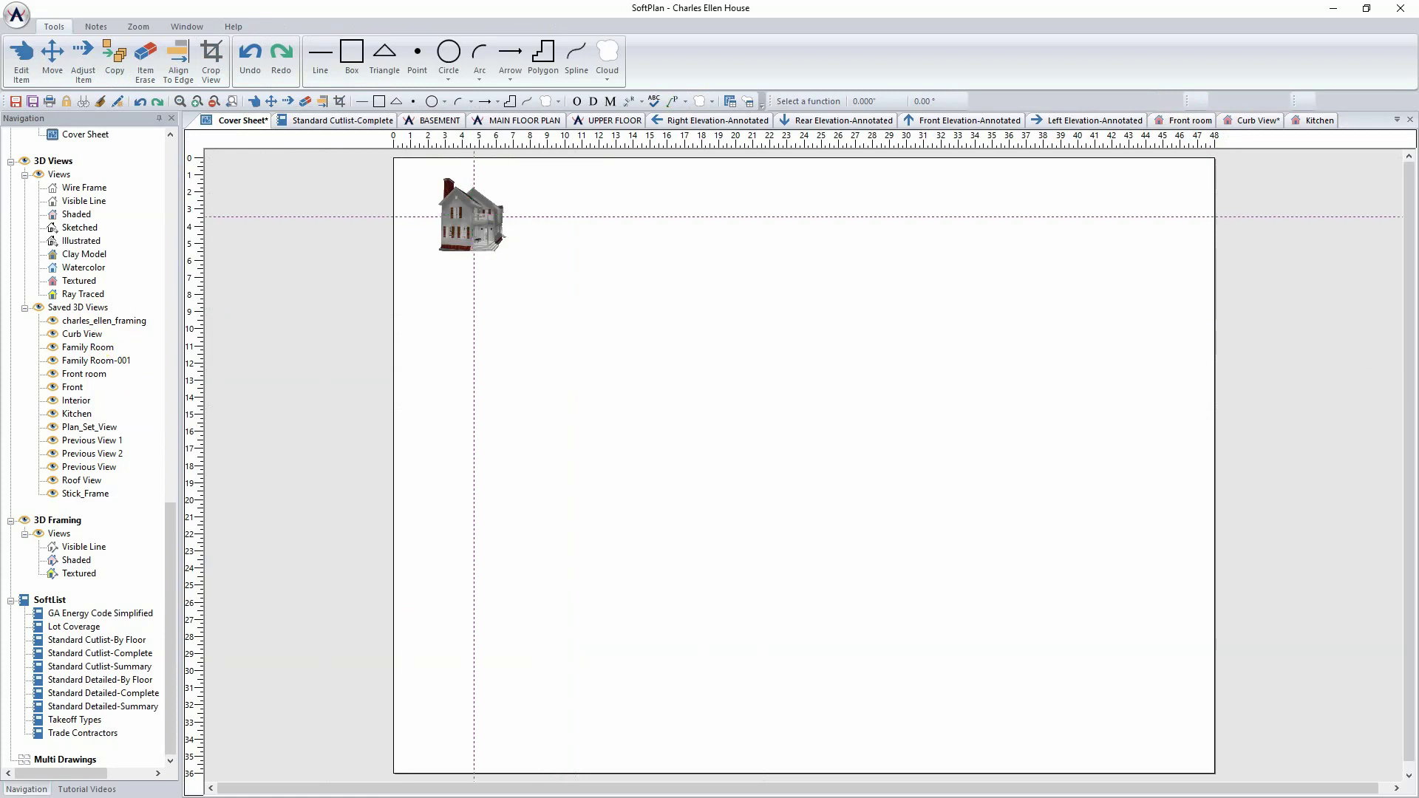
{"action": "right_click", "coordinate": [516, 257]}
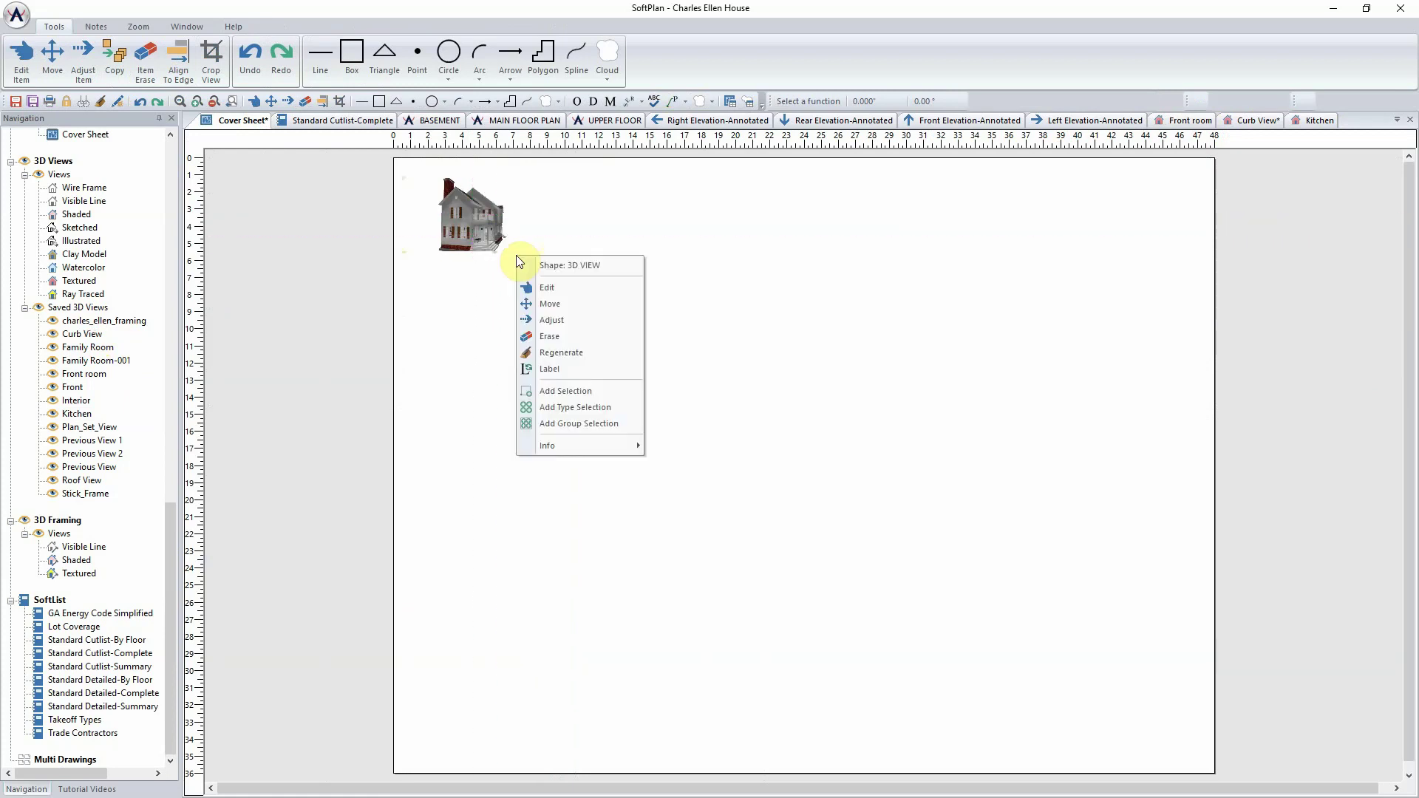
{"action": "left_click", "coordinate": [550, 320]}
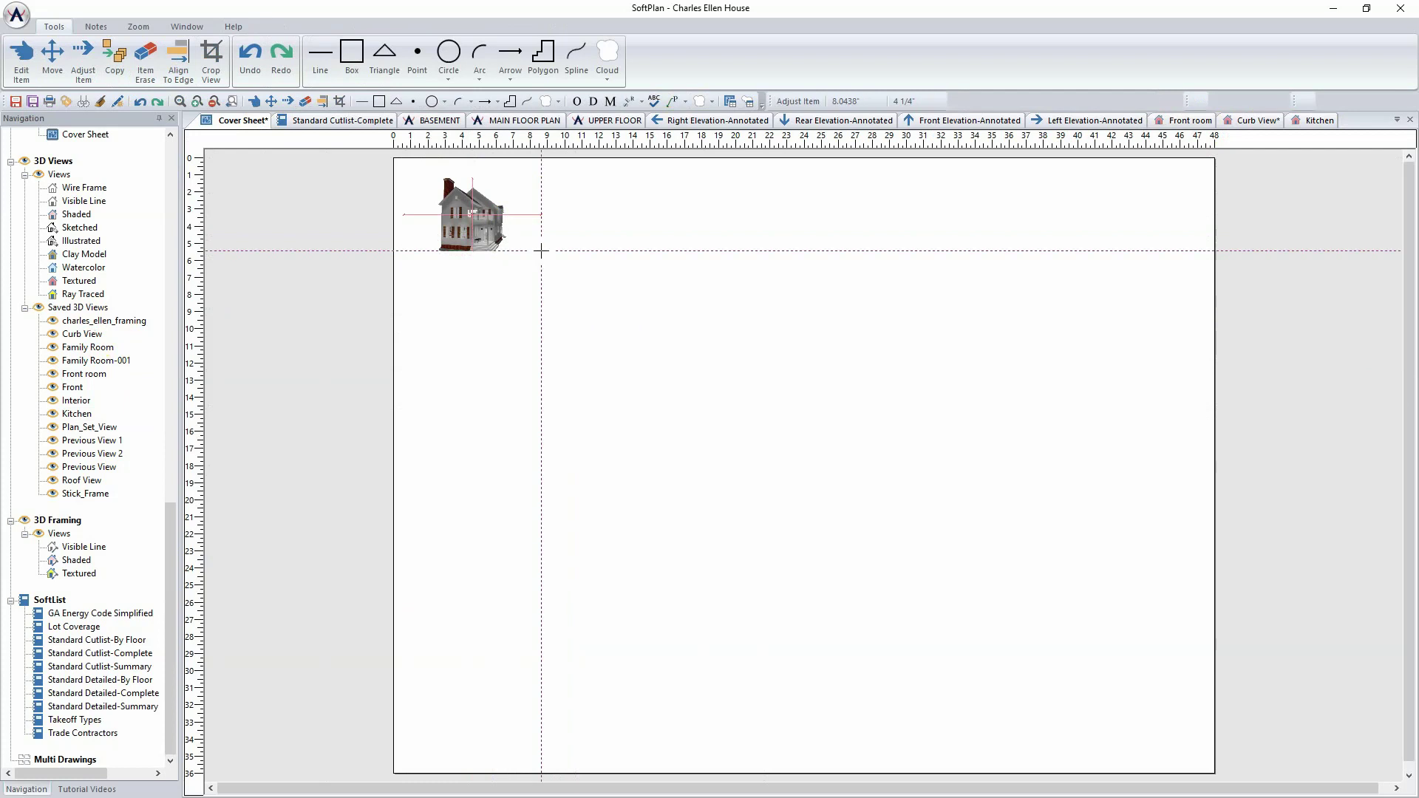
{"action": "left_click_drag", "start_coordinate": [541, 251], "coordinate": [1049, 720]}
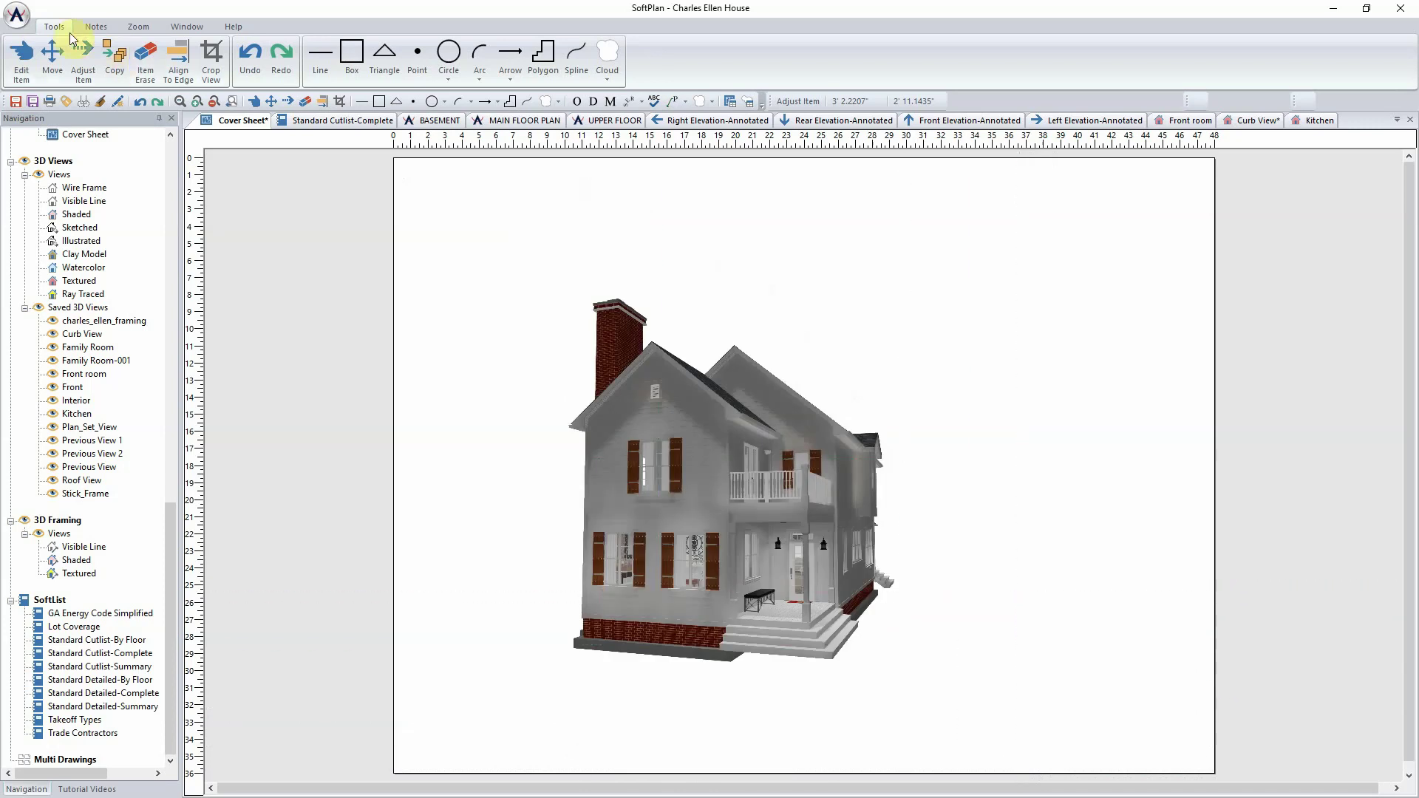
Move the Curb View up to the cover sheet's upper edge and center it horizontally on the page
{"action": "left_click", "coordinate": [52, 63]}
{"action": "left_click", "coordinate": [842, 517]}
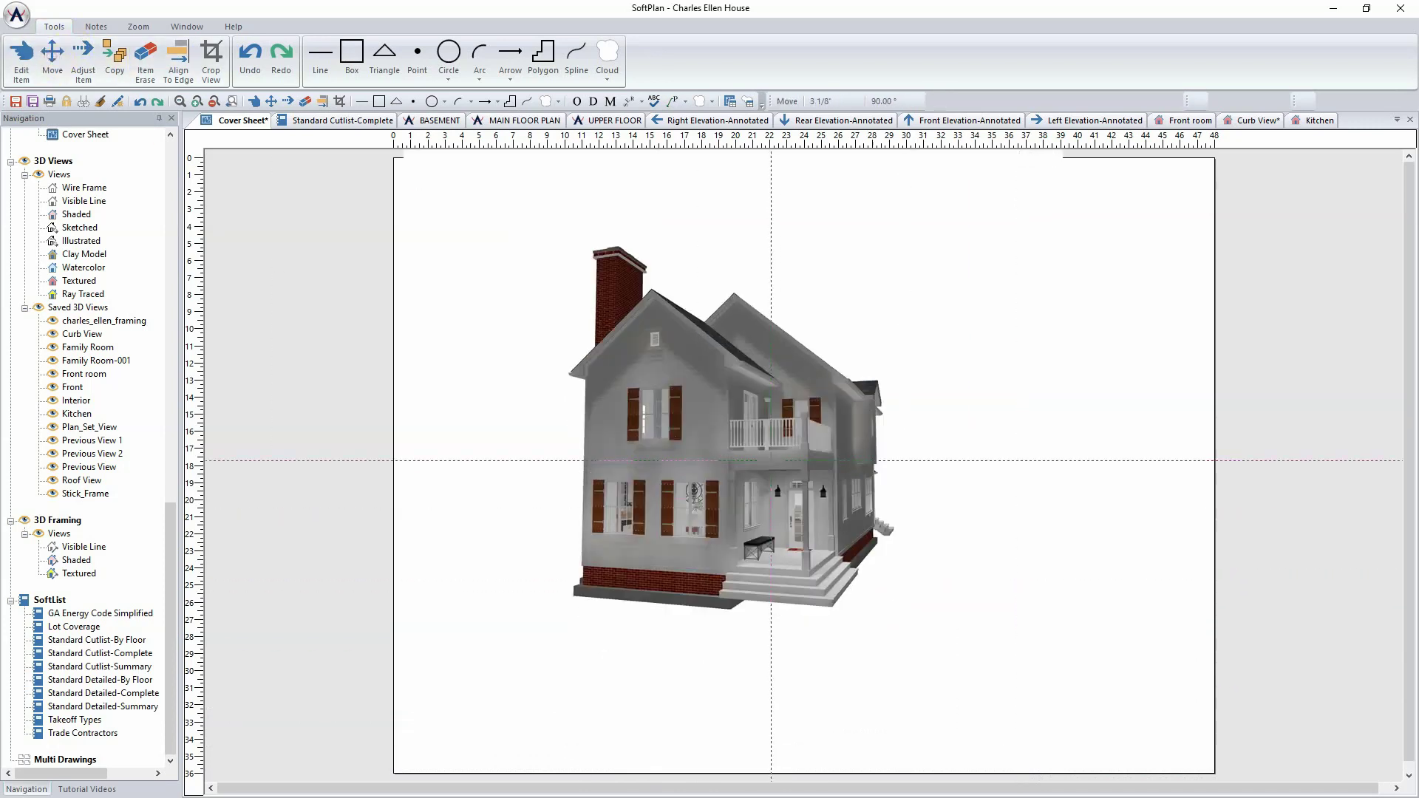
{"action": "left_click", "coordinate": [715, 374]}
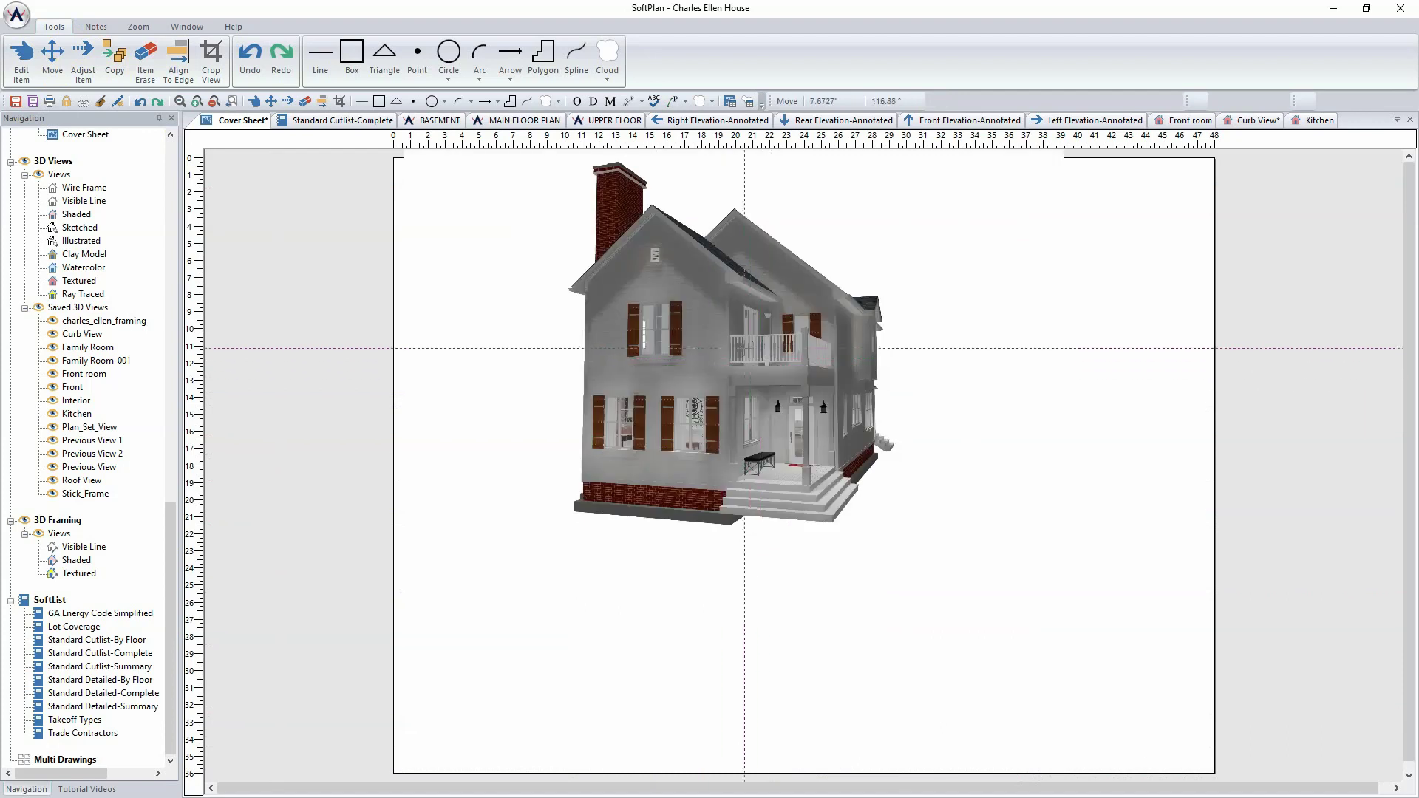
{"action": "left_click", "coordinate": [714, 374]}
{"action": "left_click", "coordinate": [801, 510]}
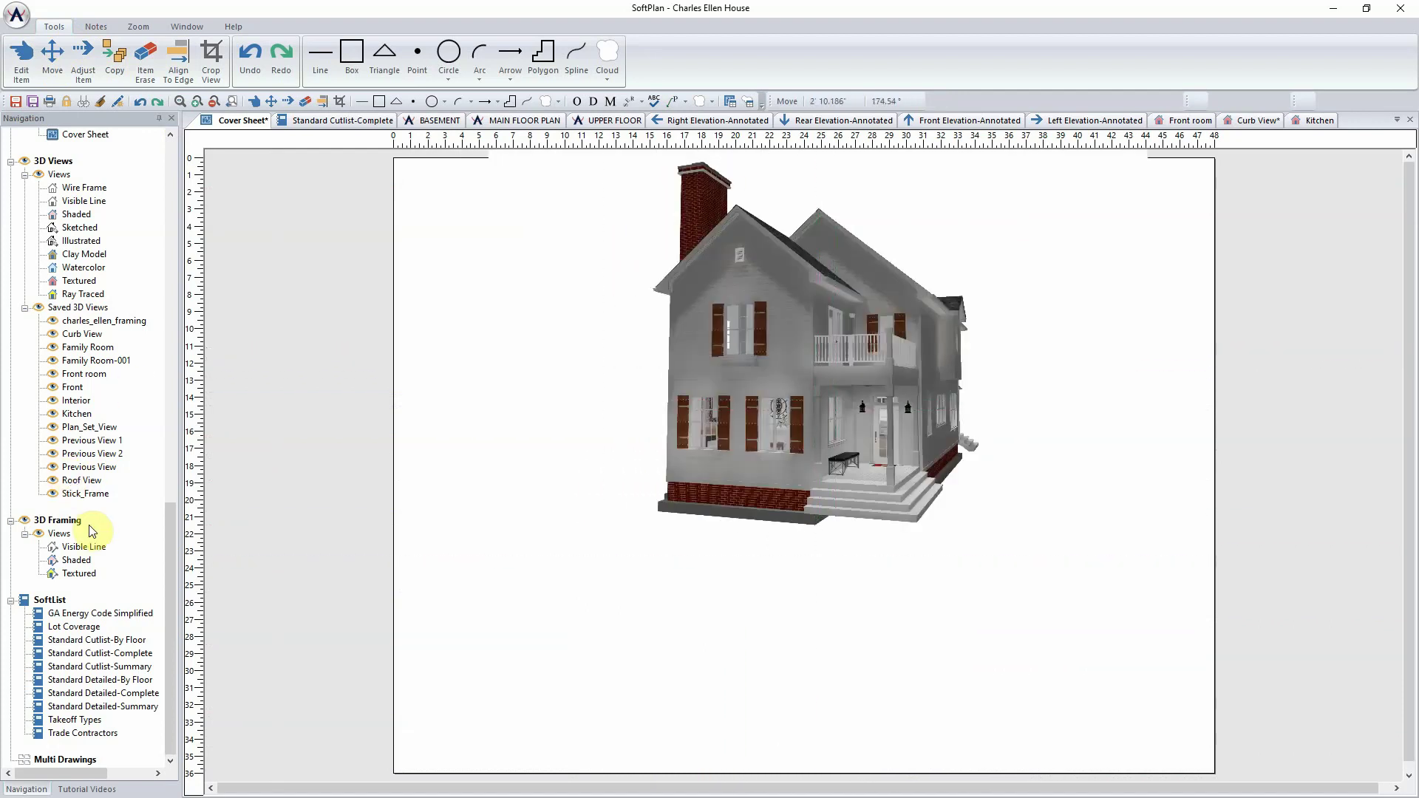
Place the saved Kitchen and Front room views below the house, with Front room near the page's lower right
{"action": "left_click_drag", "start_coordinate": [82, 416], "coordinate": [549, 688]}
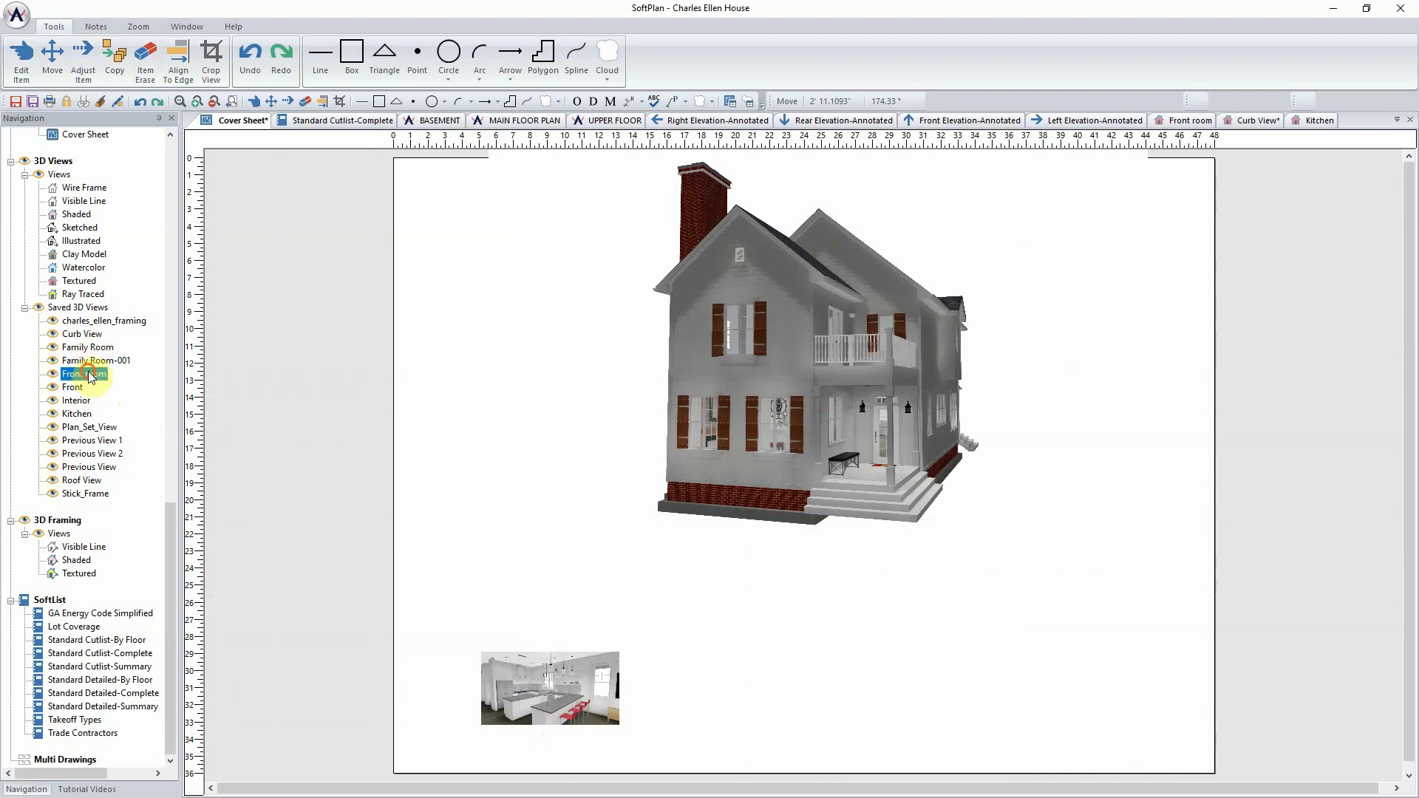
{"action": "left_click_drag", "start_coordinate": [91, 376], "coordinate": [675, 671]}
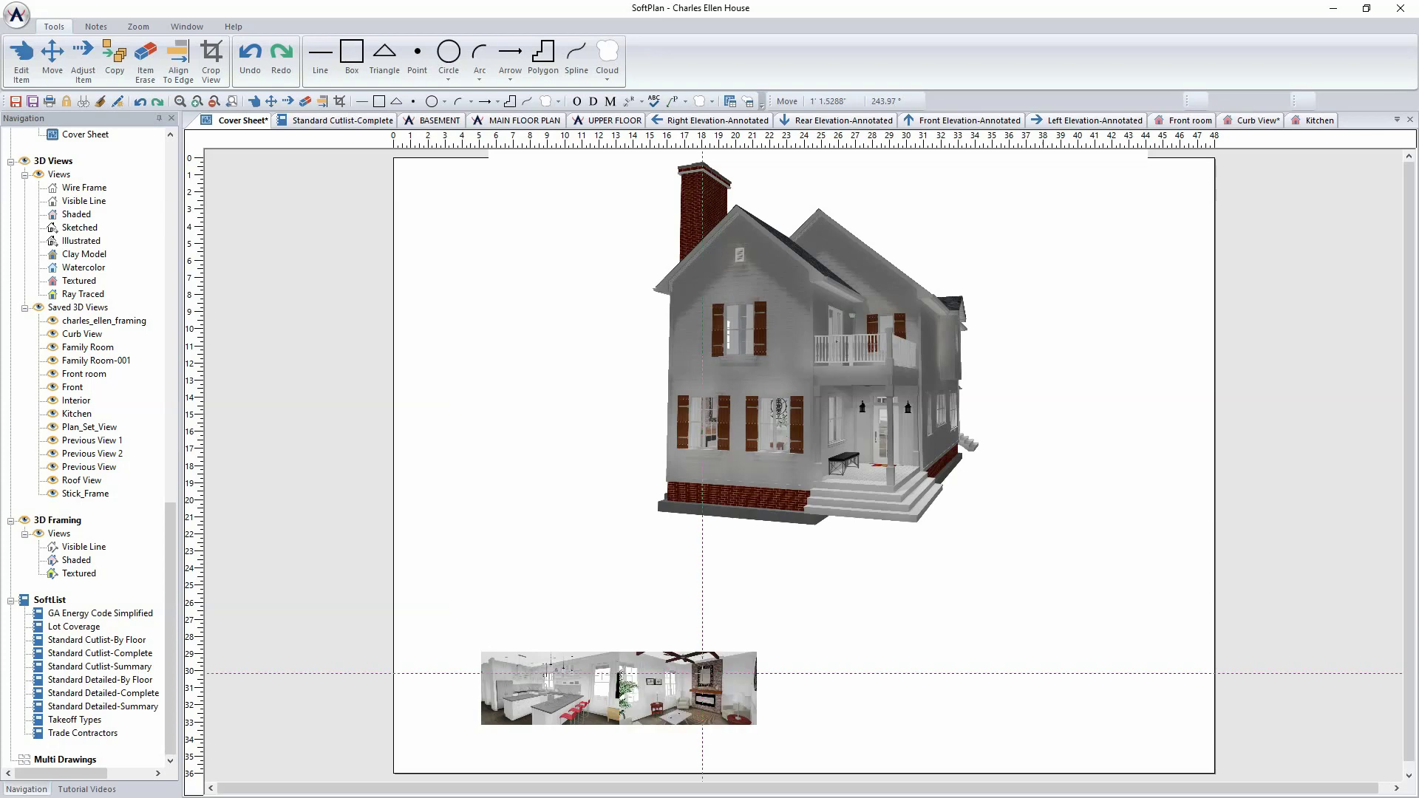
{"action": "right_click", "coordinate": [691, 686]}
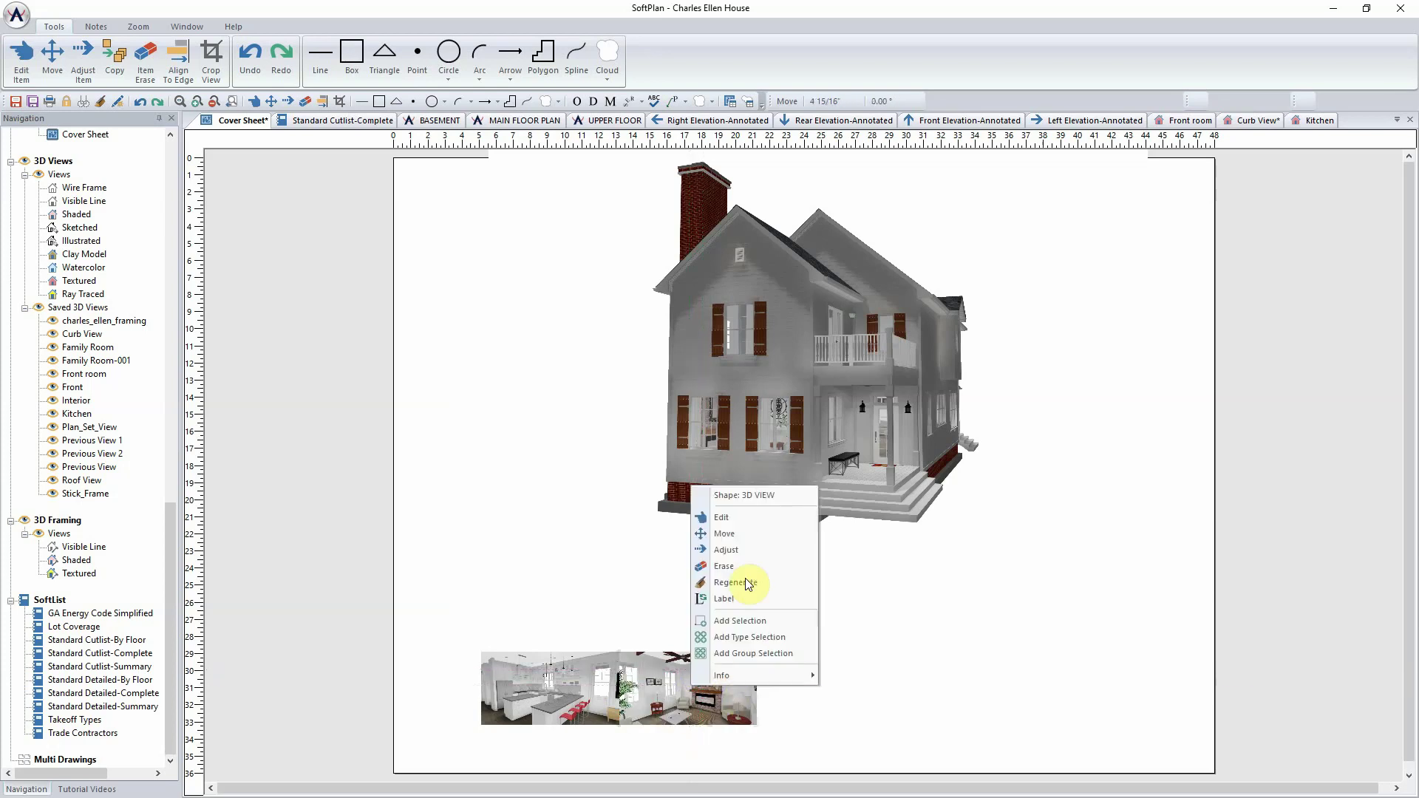
{"action": "left_click", "coordinate": [738, 533]}
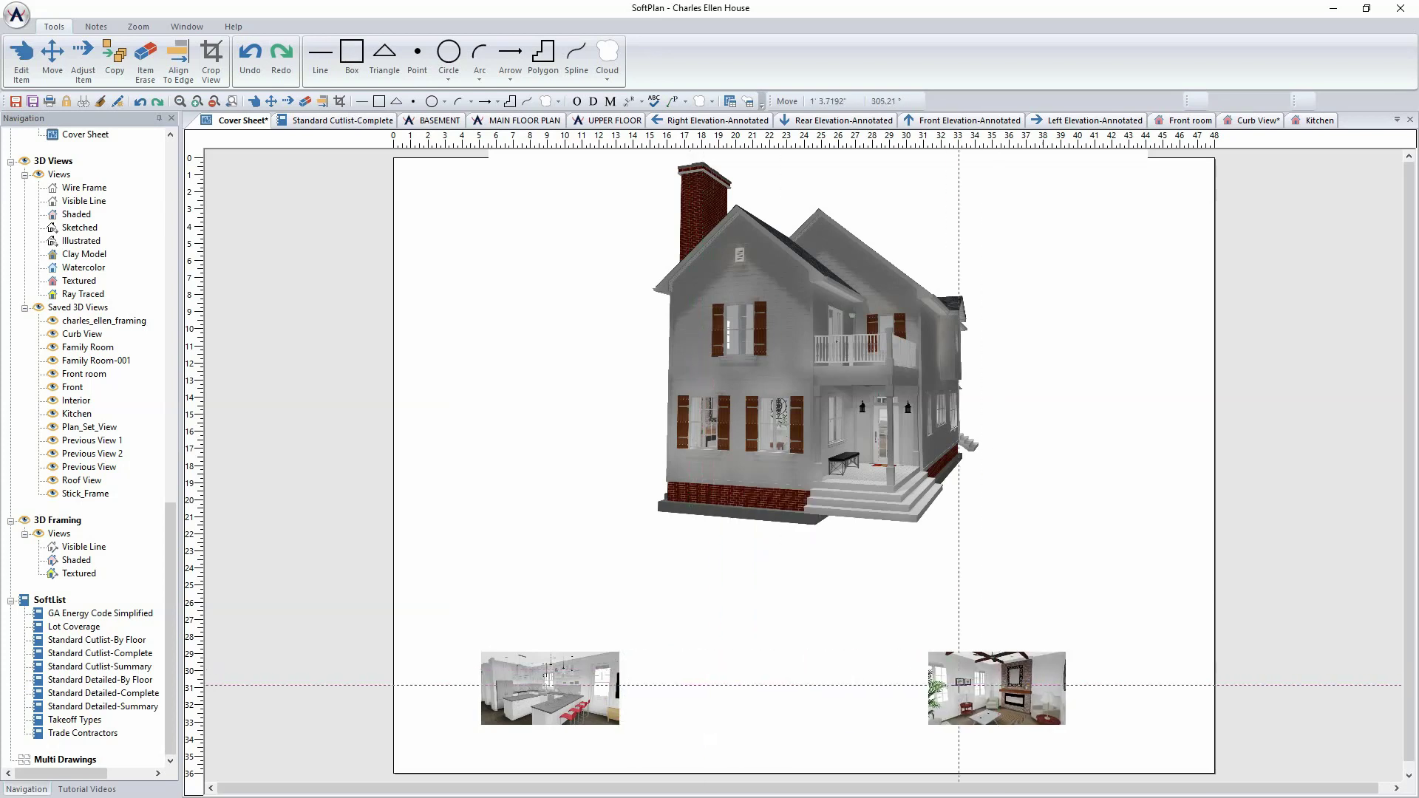
Enlarge the Kitchen view to about 16 by 9.3 inches and the Front room view to about 16.7 by 9.3 inches
{"action": "right_click", "coordinate": [616, 654]}
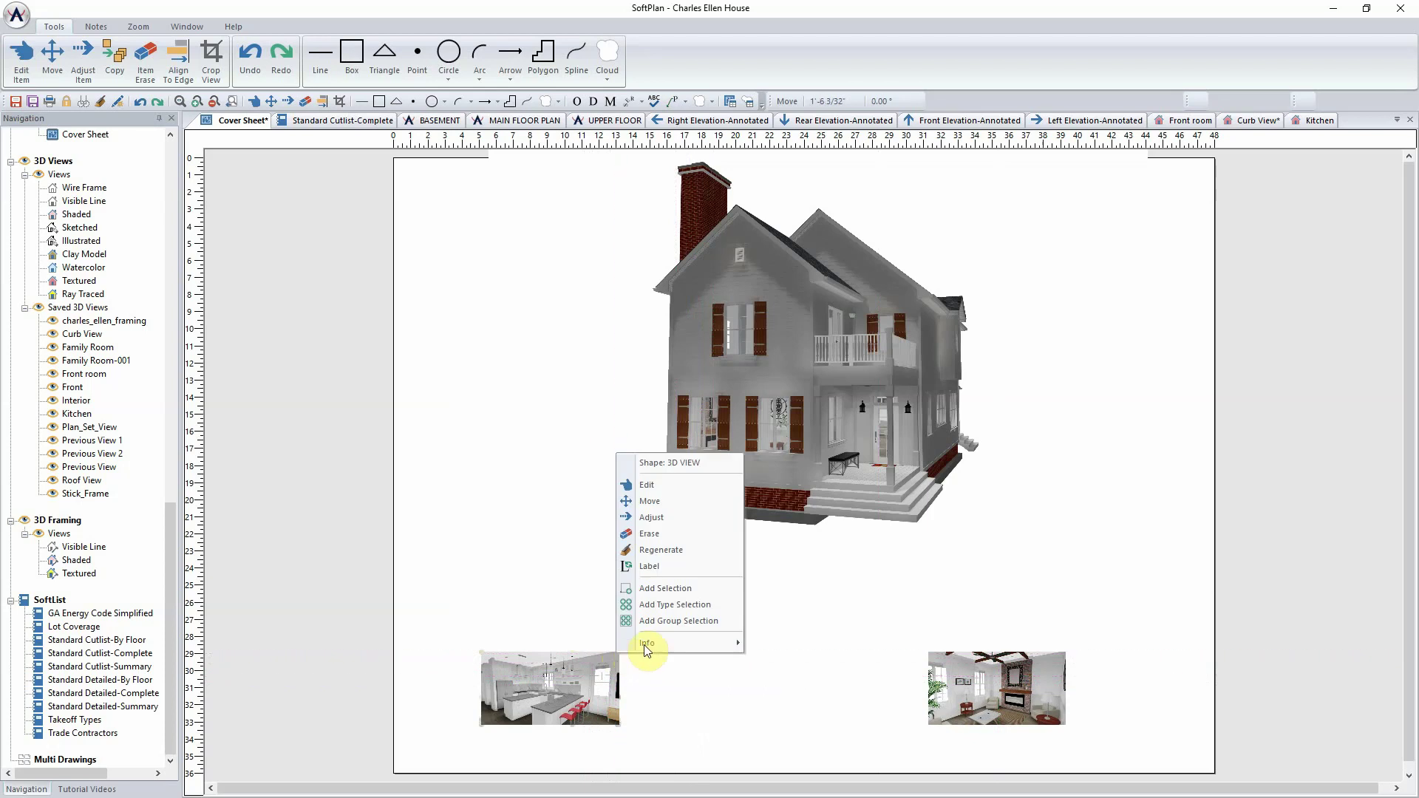
{"action": "left_click", "coordinate": [671, 522]}
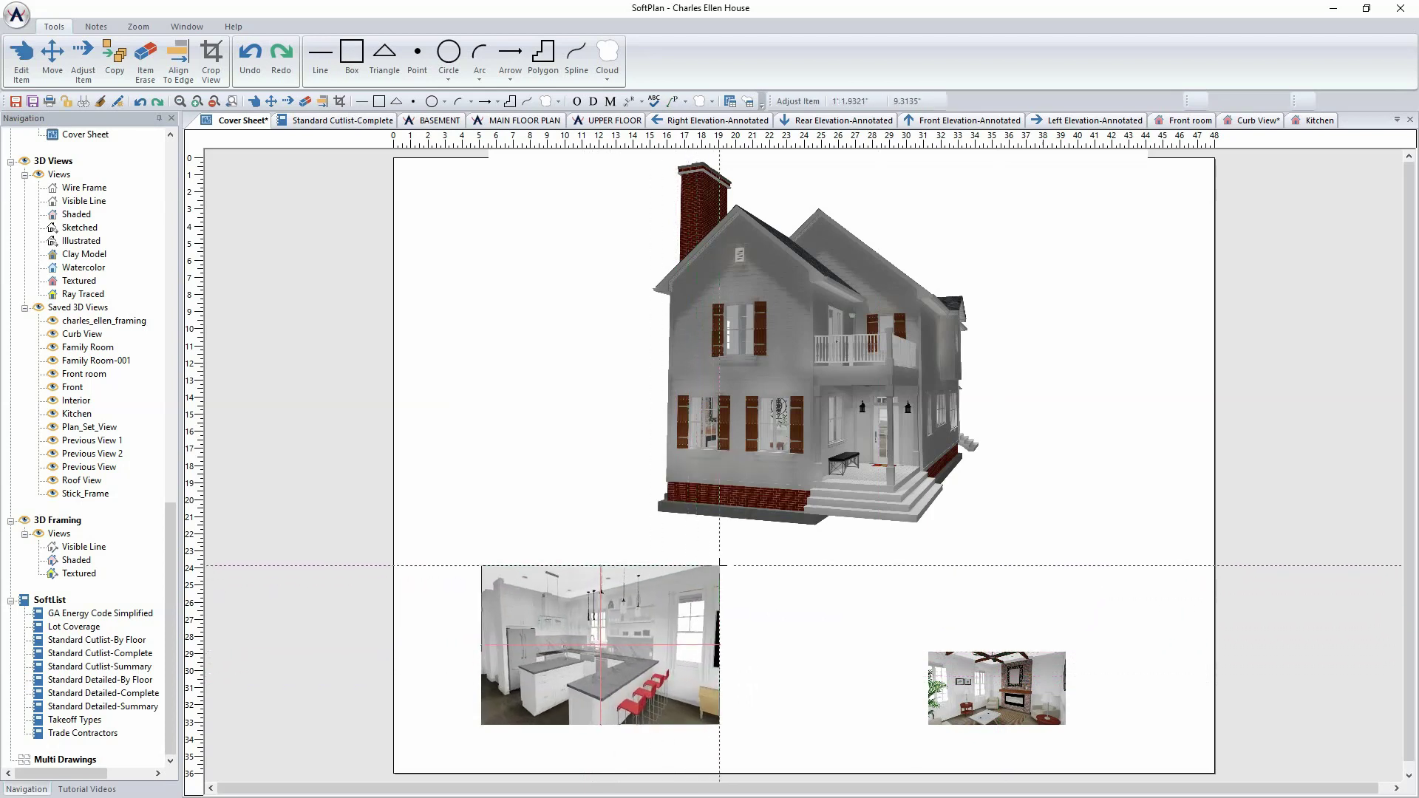
{"action": "left_click", "coordinate": [754, 565]}
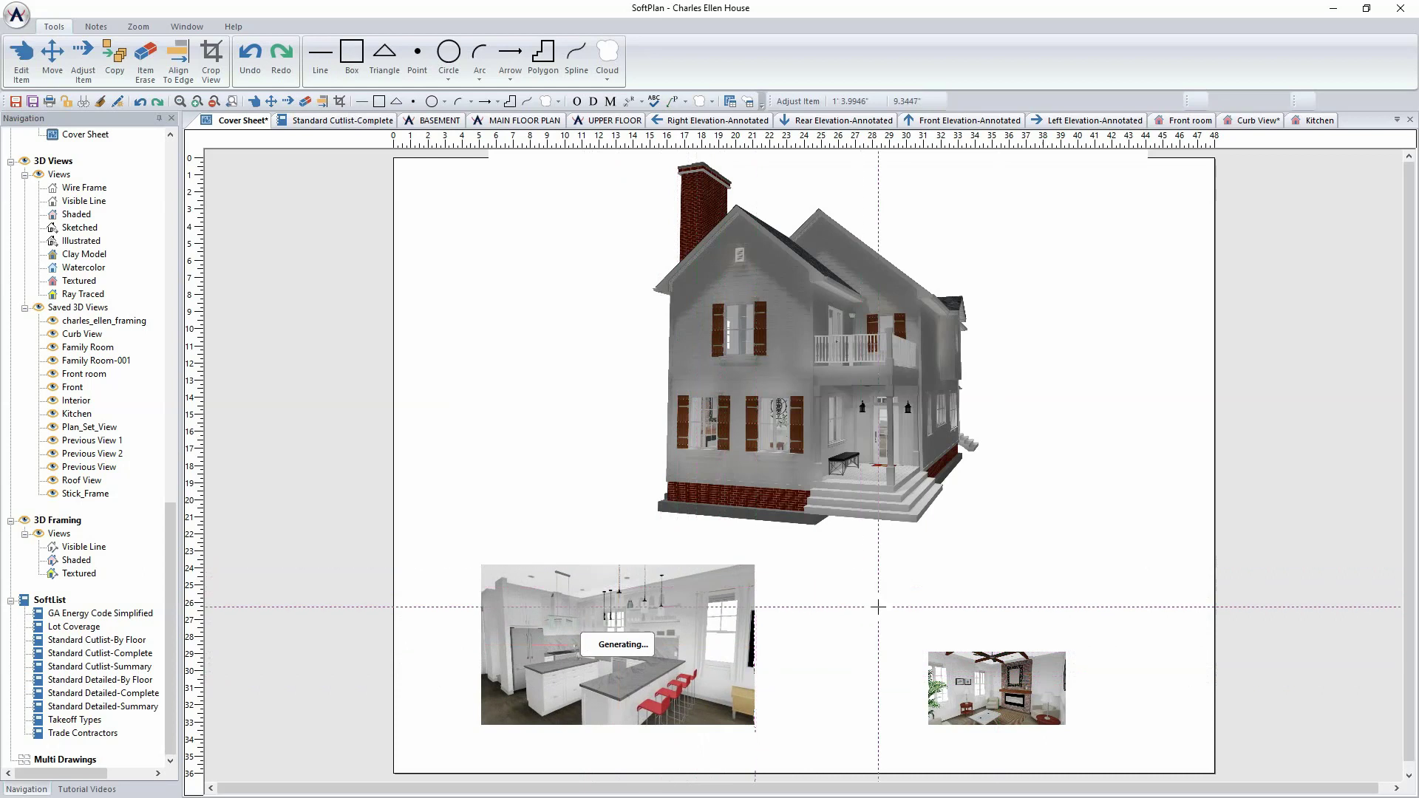
{"action": "right_click", "coordinate": [929, 653]}
{"action": "left_click", "coordinate": [965, 518]}
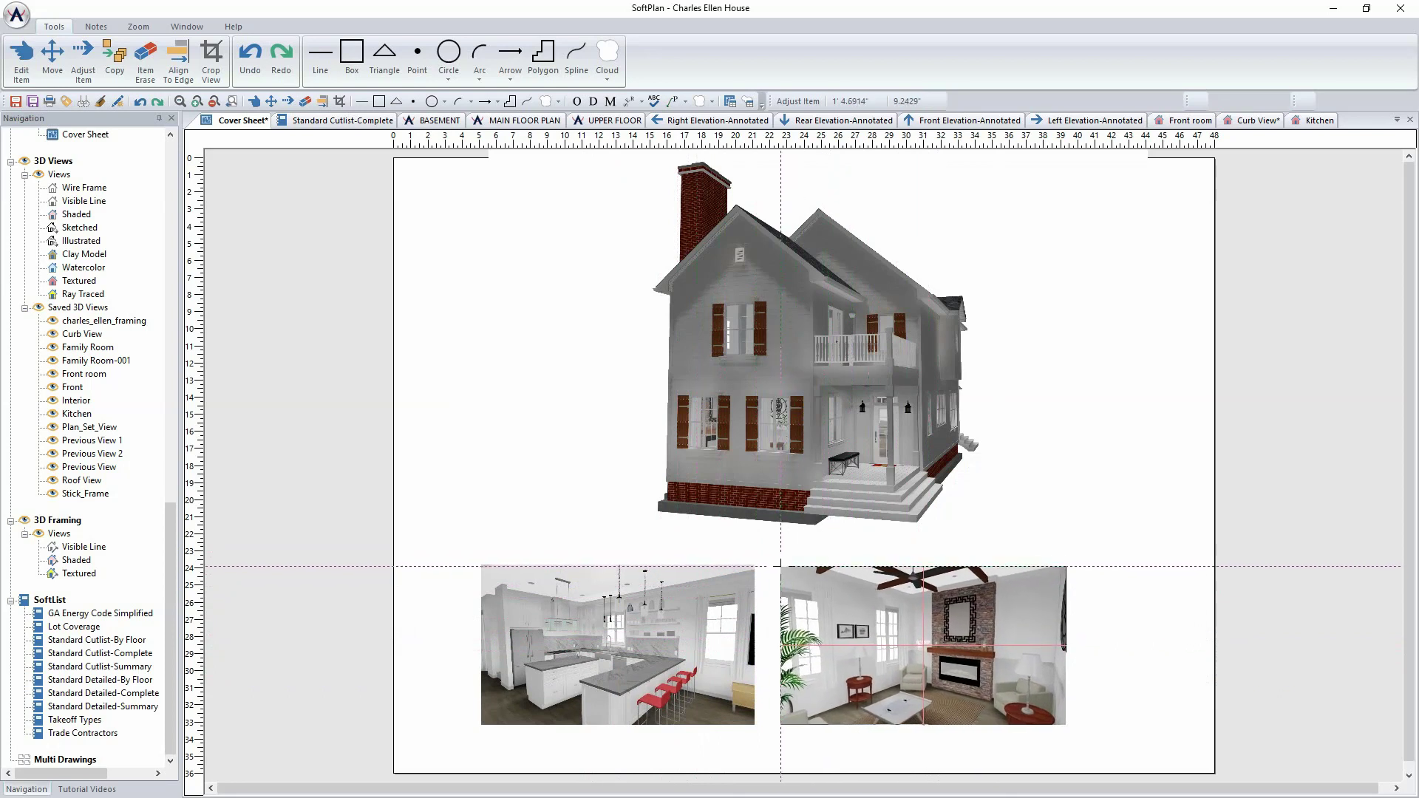
{"action": "left_click", "coordinate": [779, 565]}
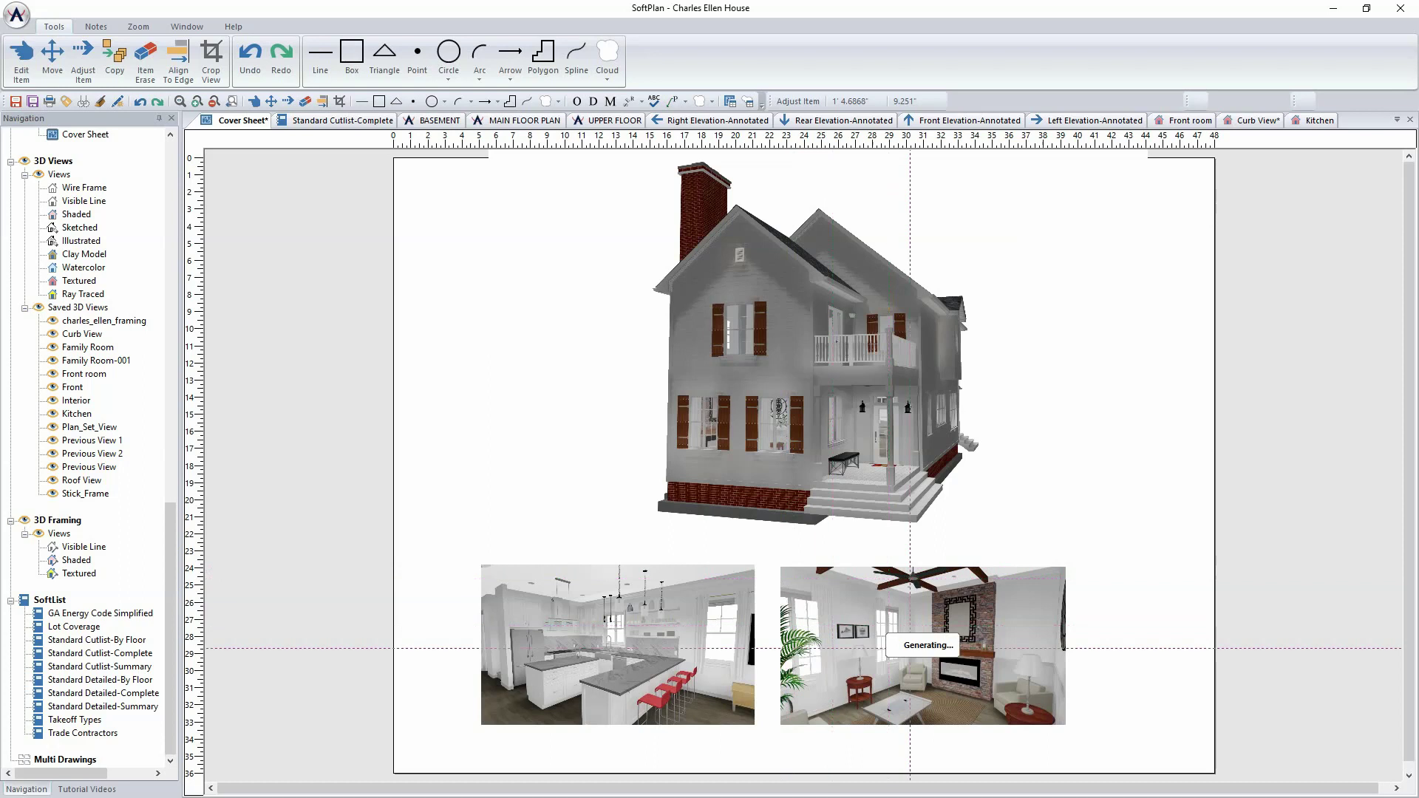
Shift the Front room view and the Kitchen view horizontally to the right, leaving a wider gap between them
{"action": "left_click", "coordinate": [53, 53]}
{"action": "left_click", "coordinate": [871, 614]}
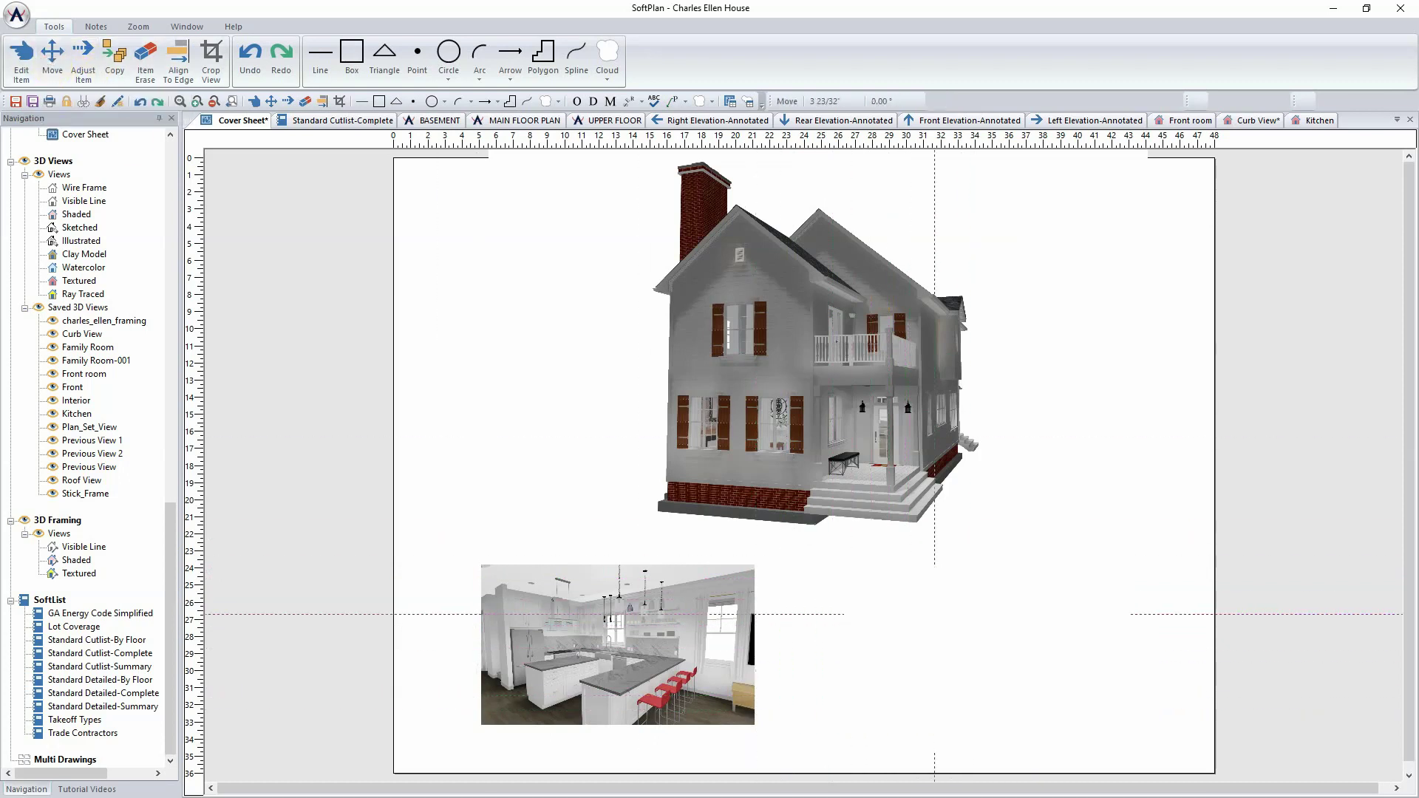
{"action": "left_click", "coordinate": [934, 614]}
{"action": "left_click", "coordinate": [612, 637]}
{"action": "left_click", "coordinate": [615, 637]}
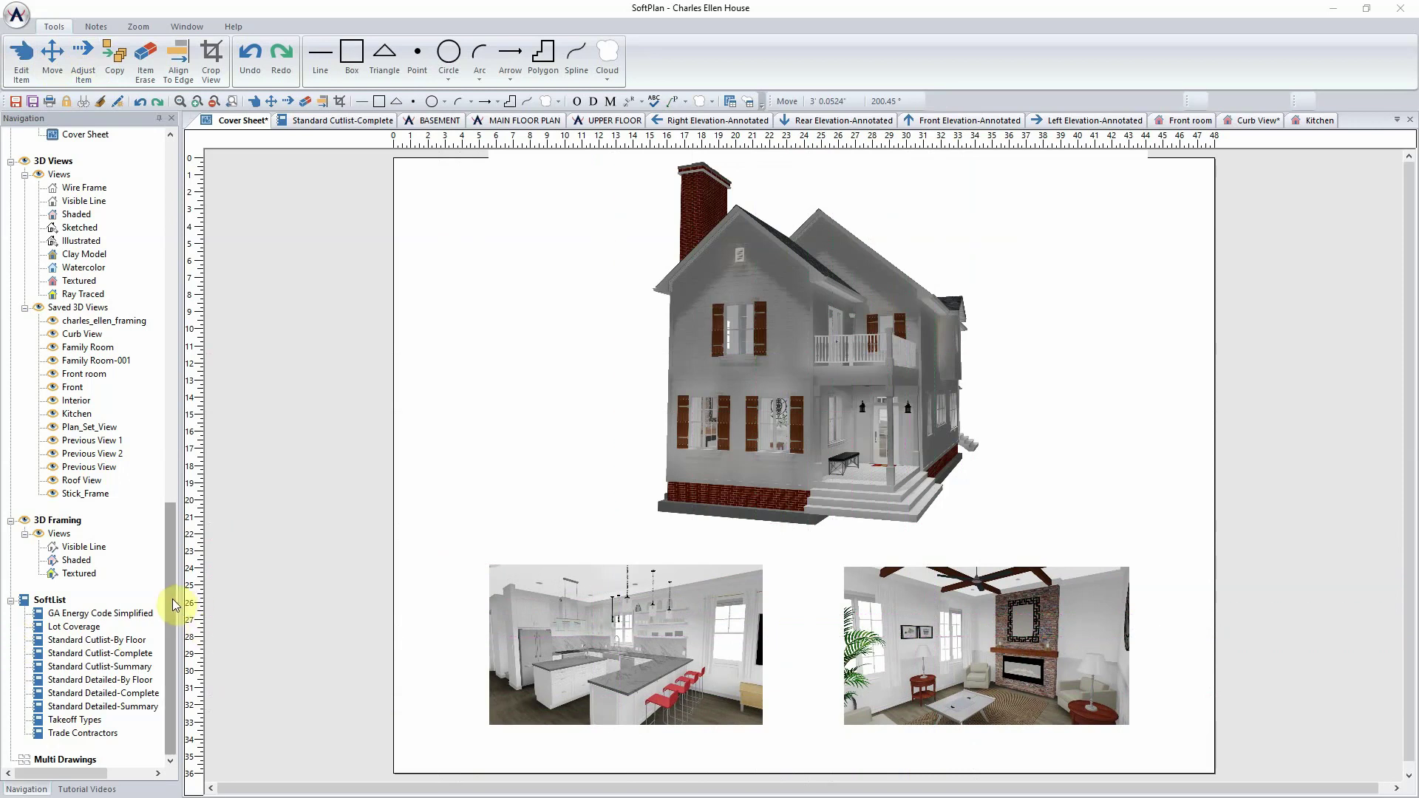
Reorder the Sample Plan Set so that Cover Sheet comes before the Architectural group
{"action": "left_click_drag", "start_coordinate": [171, 614], "coordinate": [198, 331]}
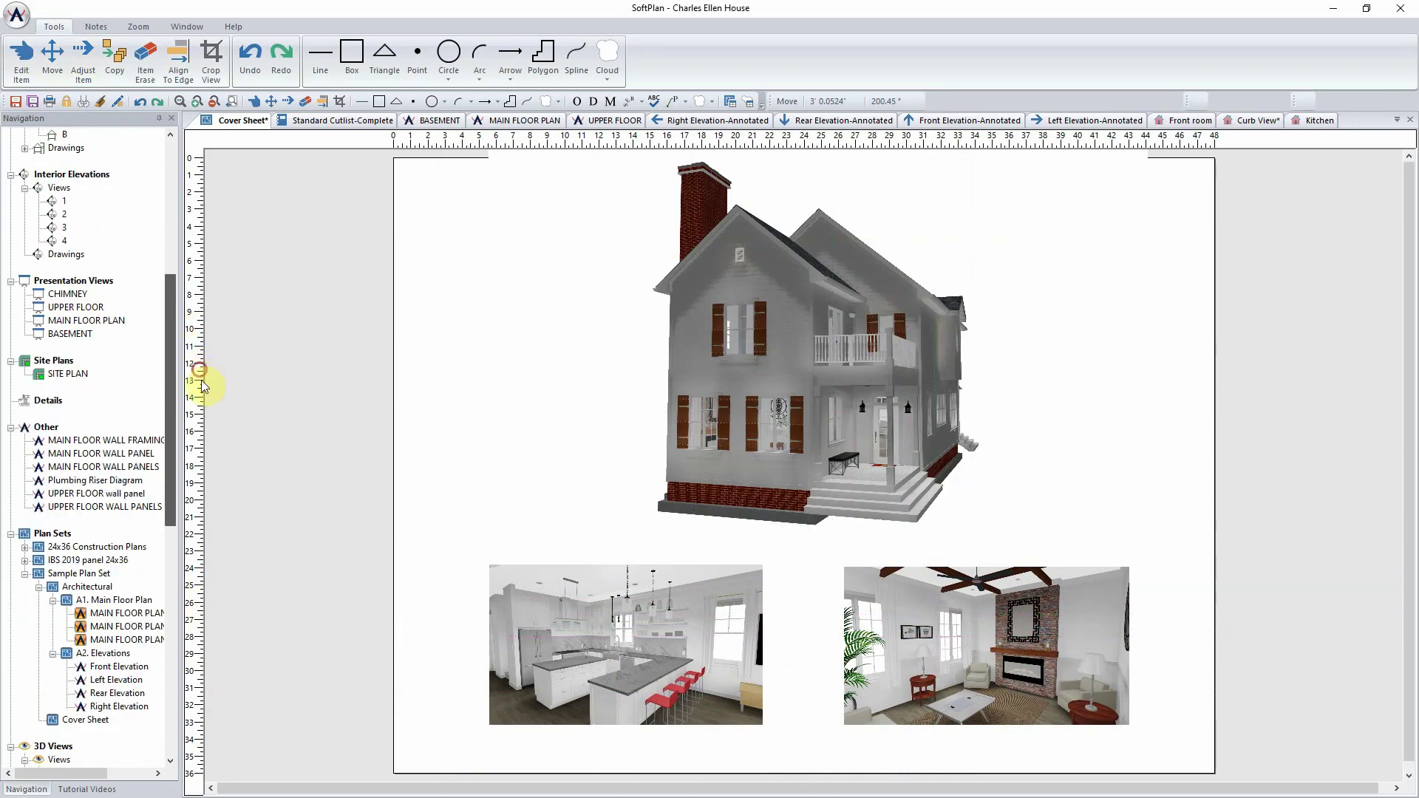
{"action": "left_click_drag", "start_coordinate": [82, 719], "coordinate": [60, 577]}
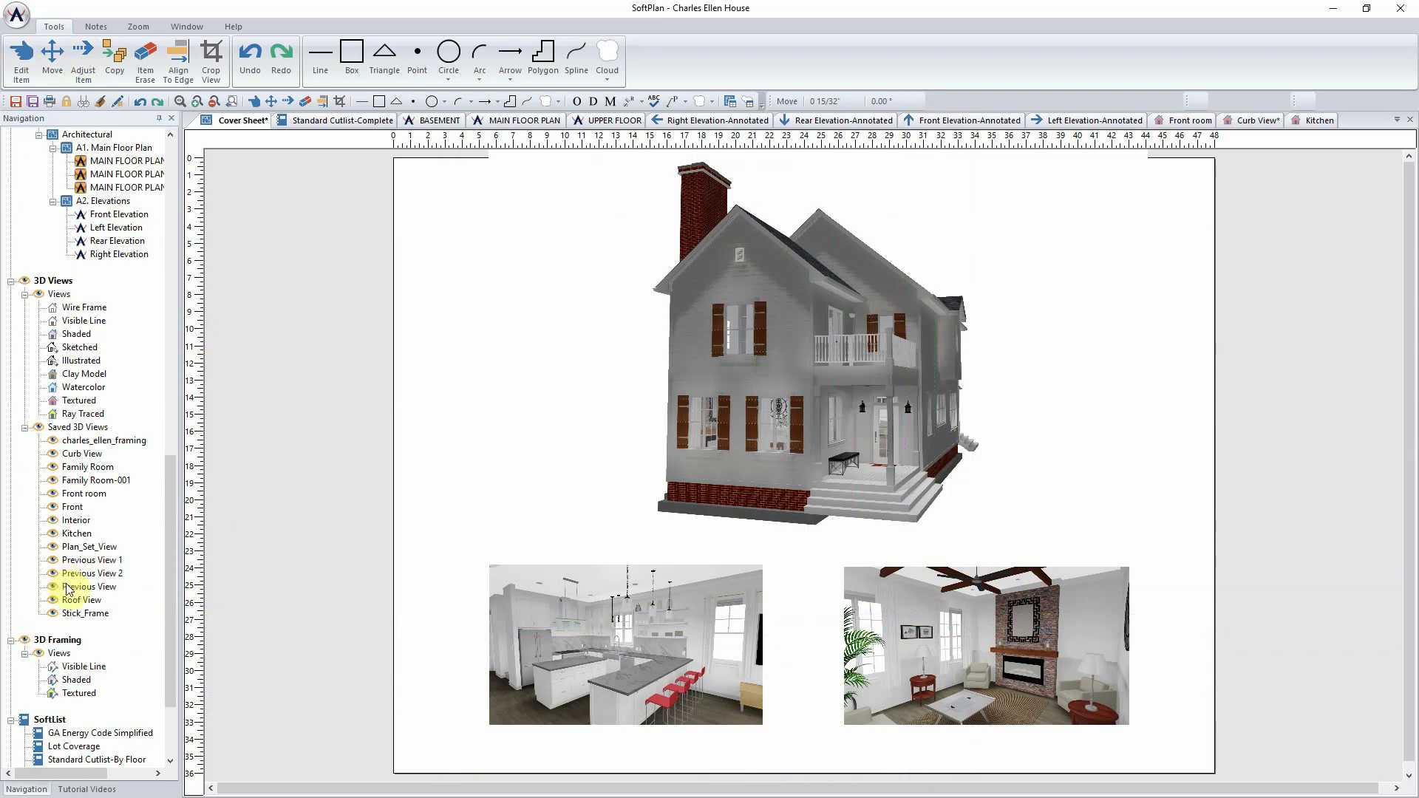
{"action": "left_click_drag", "start_coordinate": [171, 669], "coordinate": [177, 579]}
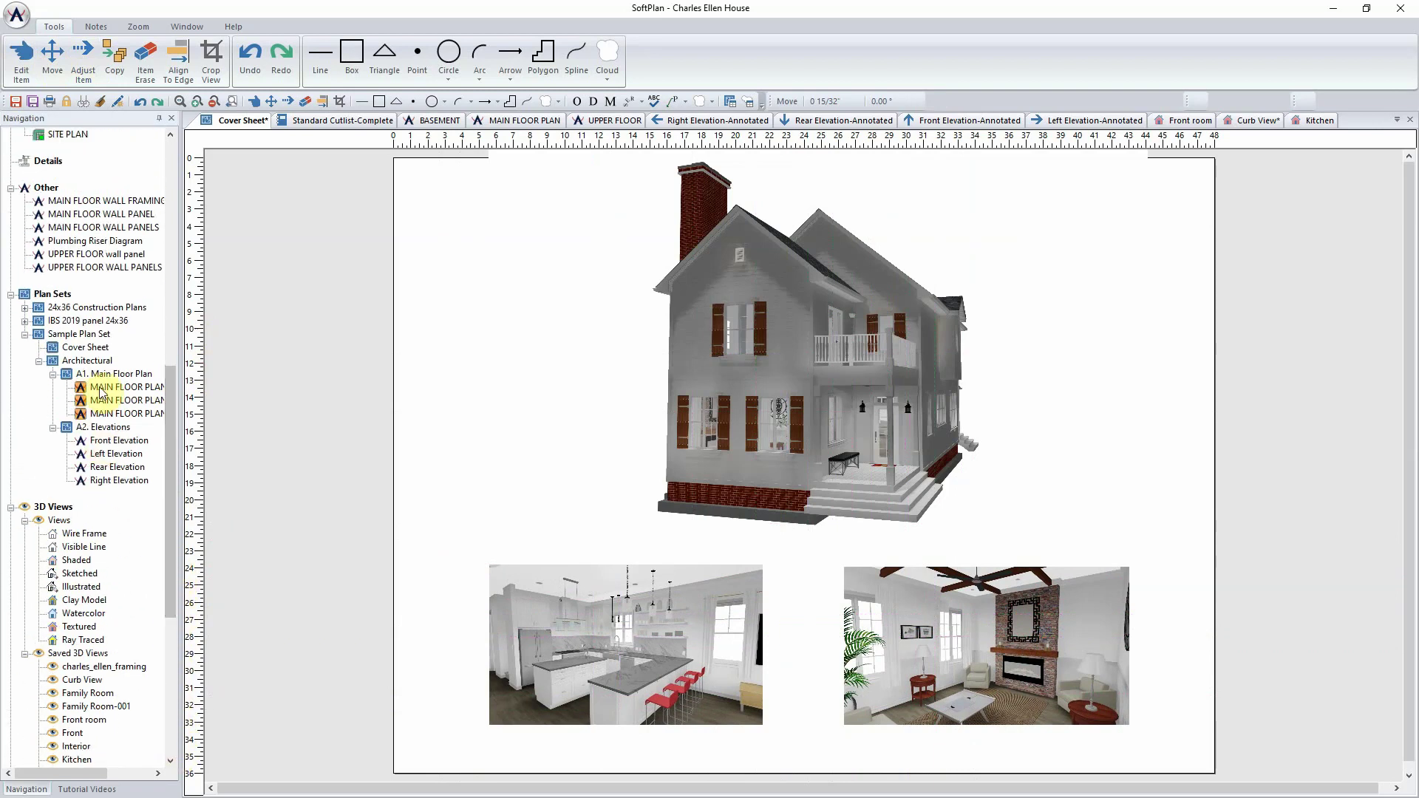
{"action": "left_click", "coordinate": [83, 348]}
{"action": "left_click", "coordinate": [83, 360]}
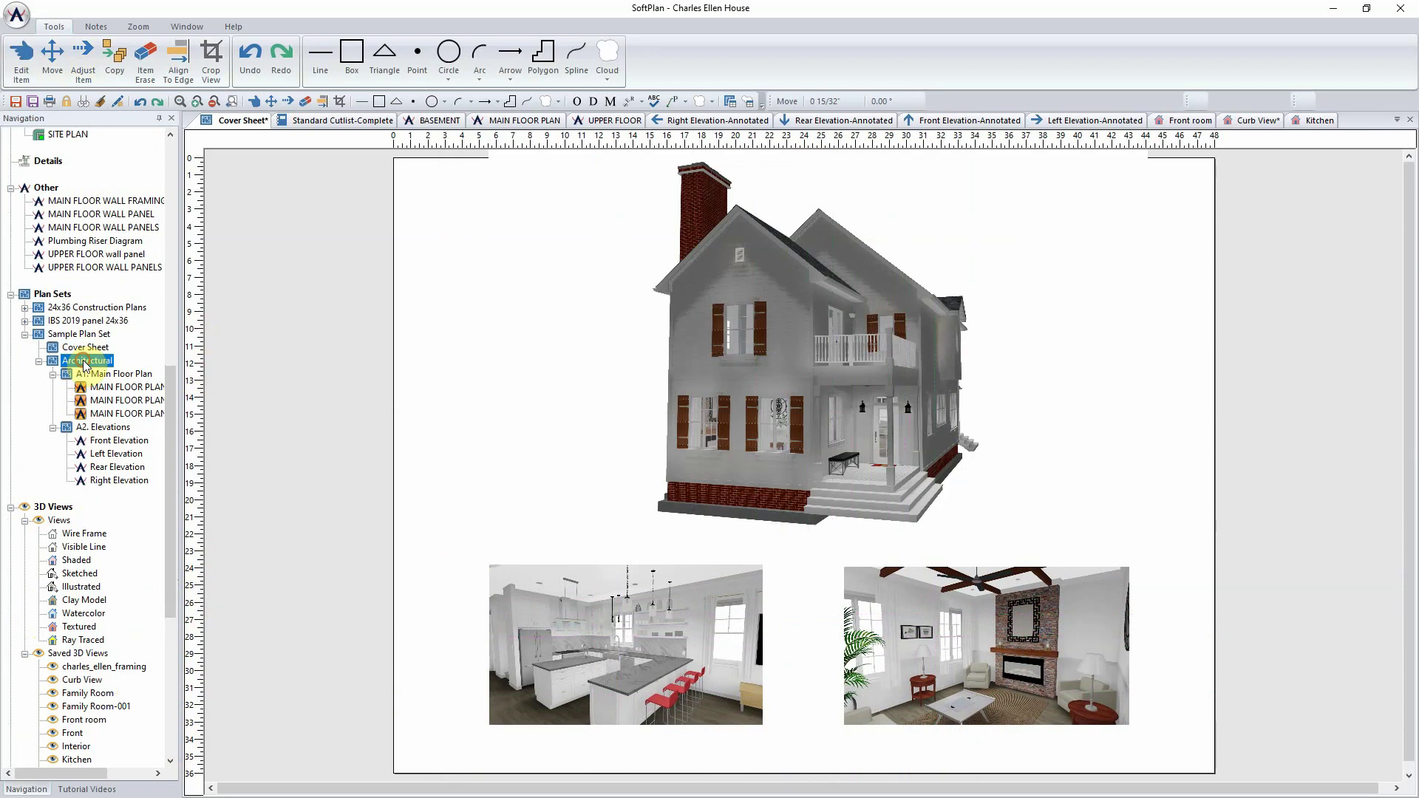
{"action": "left_click", "coordinate": [104, 427]}
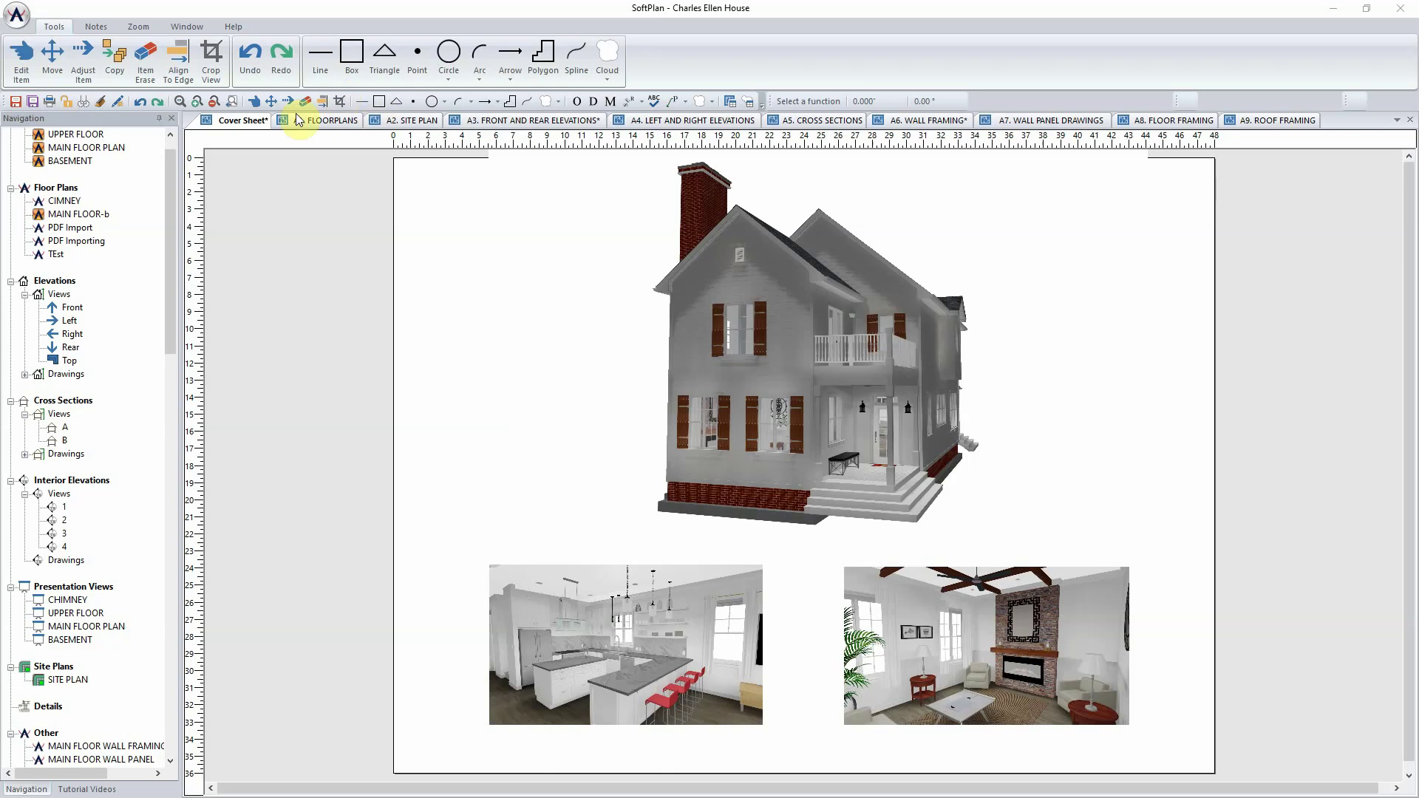
Review the finished plan set pages from A1. FLOORPLANS to A9. ROOF FRAMING, ending on the cover sheet
{"action": "left_click", "coordinate": [325, 125]}
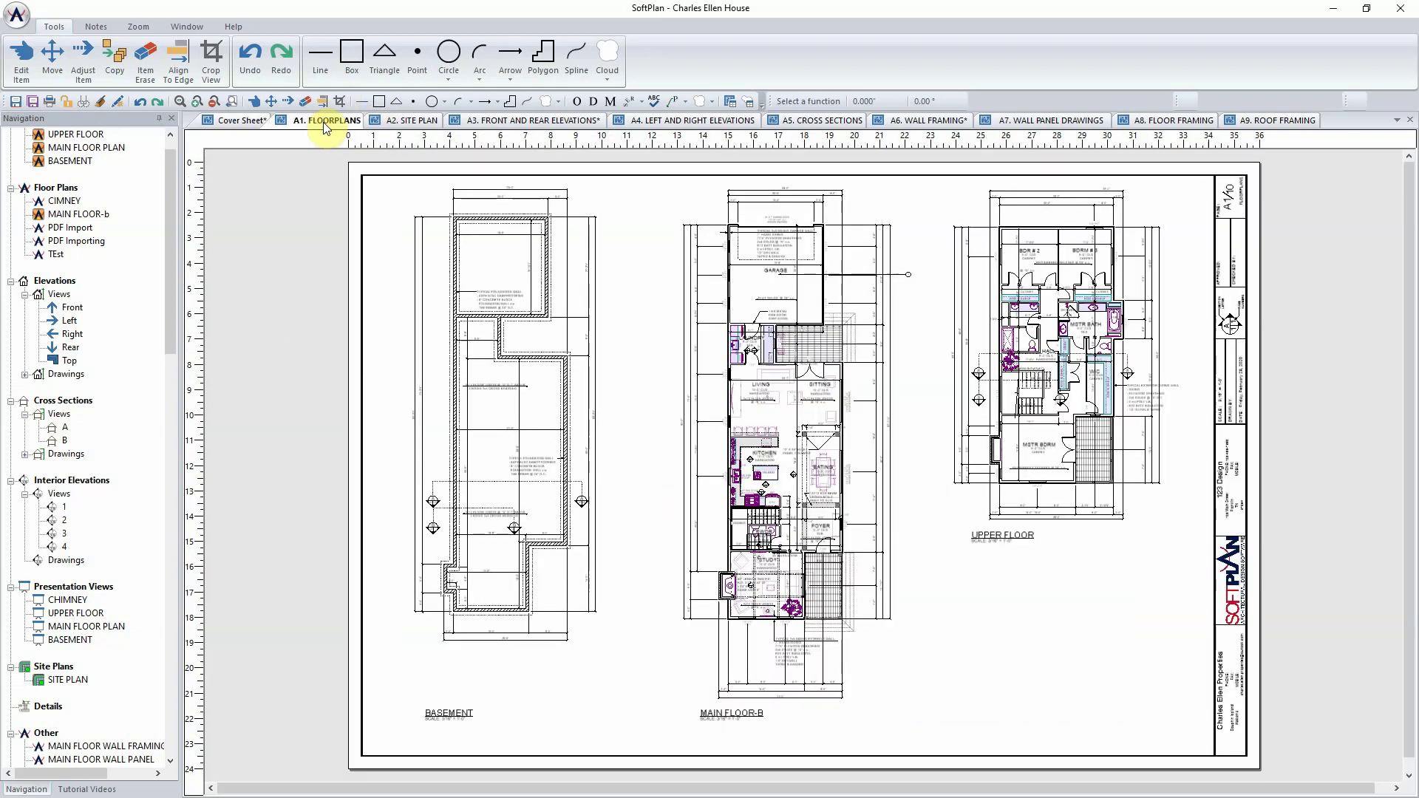
{"action": "left_click", "coordinate": [418, 121]}
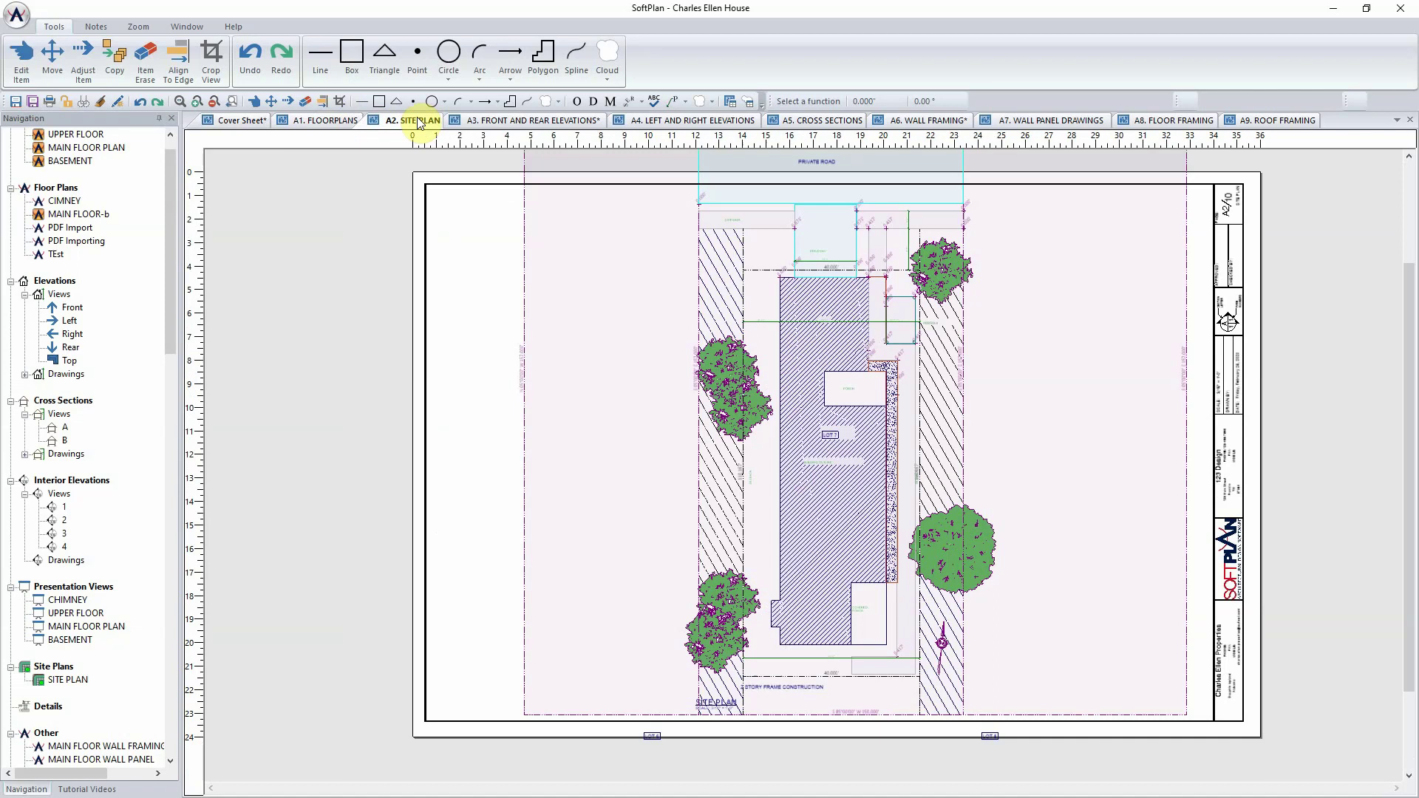
{"action": "left_click", "coordinate": [517, 121]}
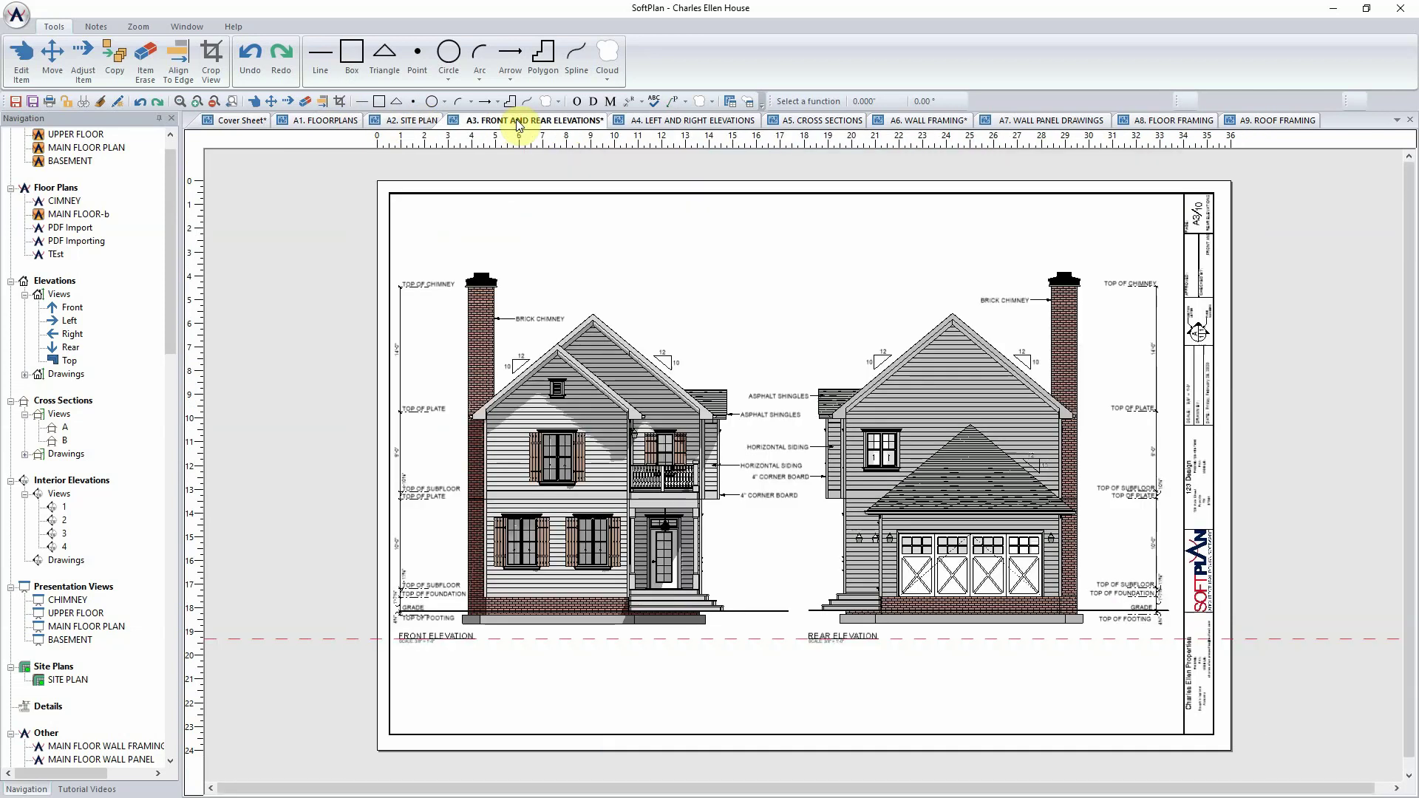
{"action": "left_click", "coordinate": [674, 122]}
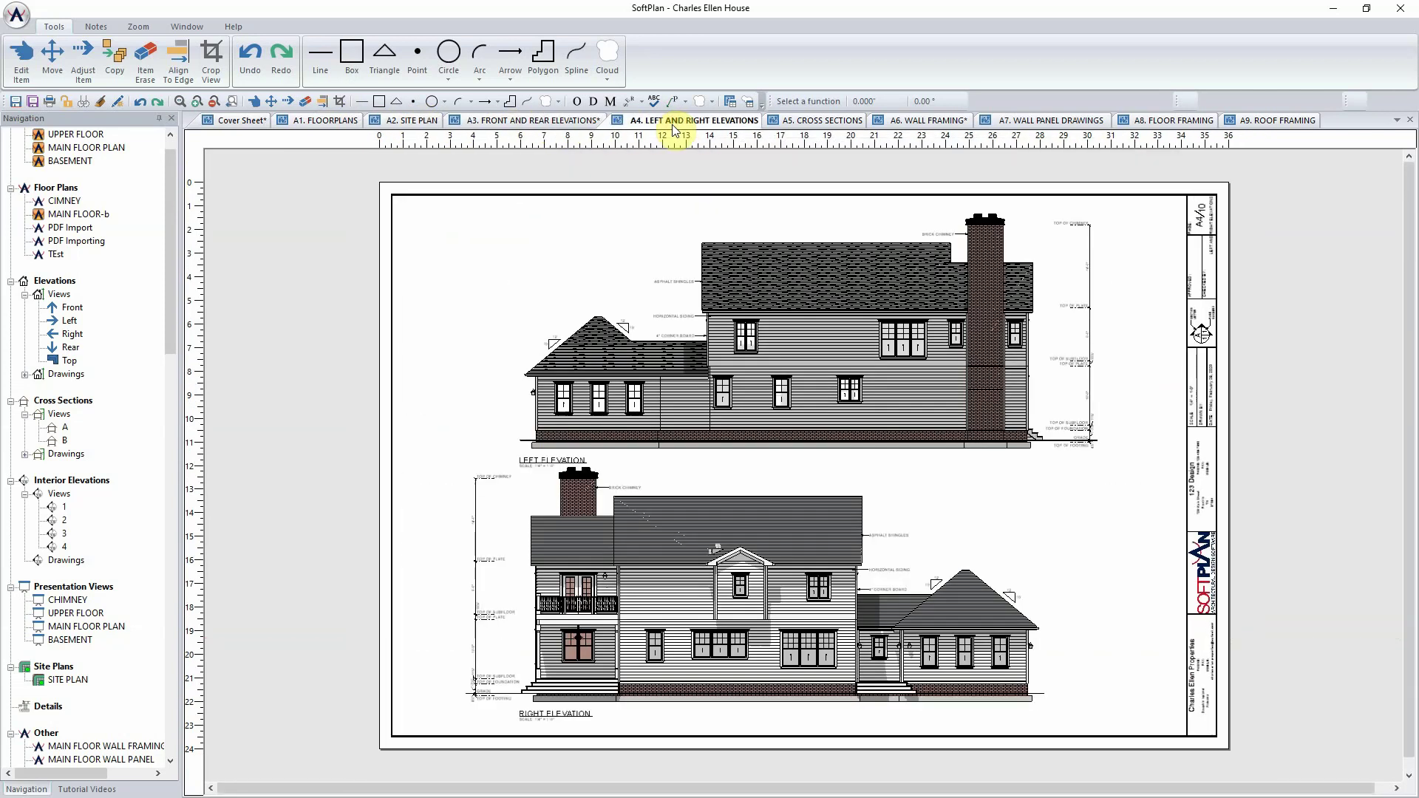
{"action": "left_click", "coordinate": [813, 122]}
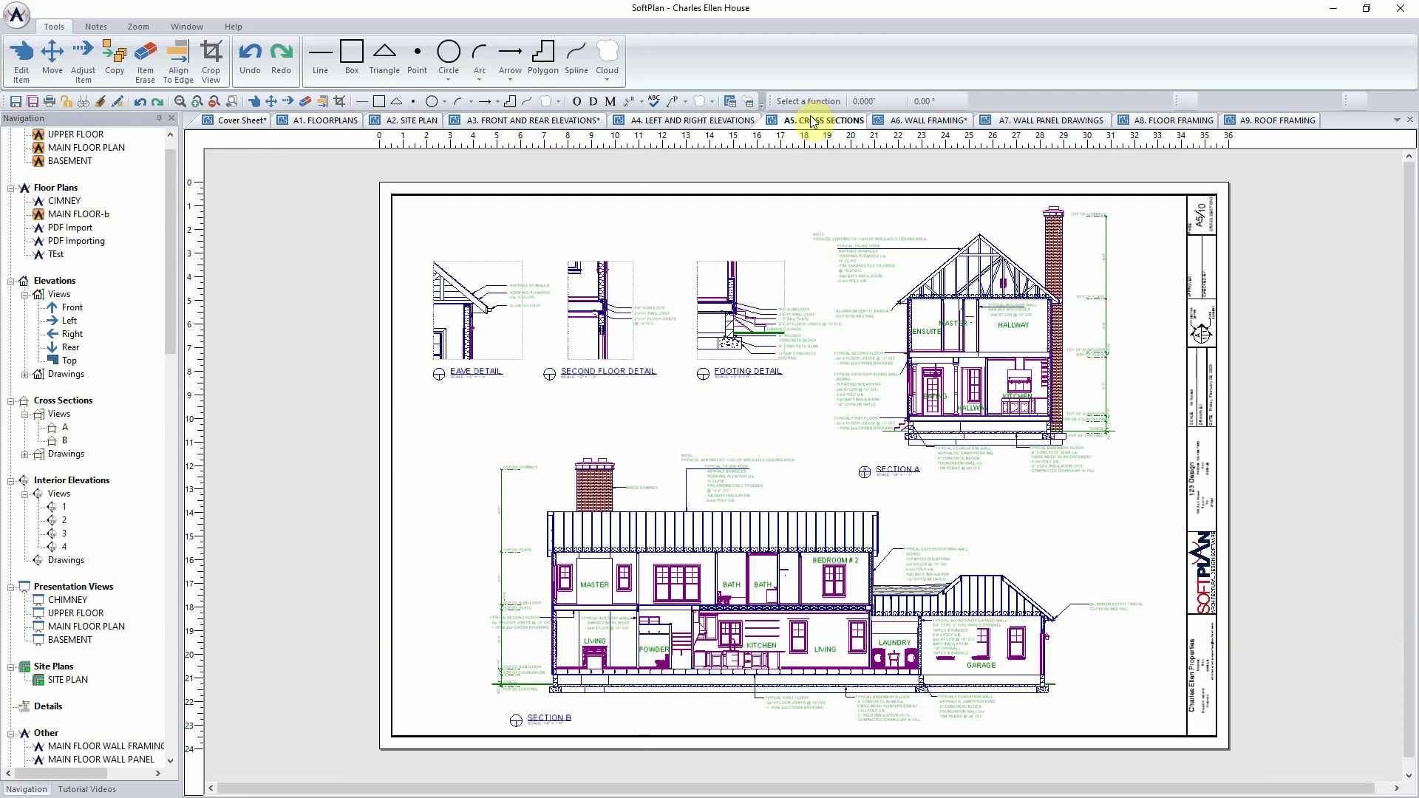
{"action": "left_click", "coordinate": [924, 122]}
{"action": "left_click", "coordinate": [1017, 123]}
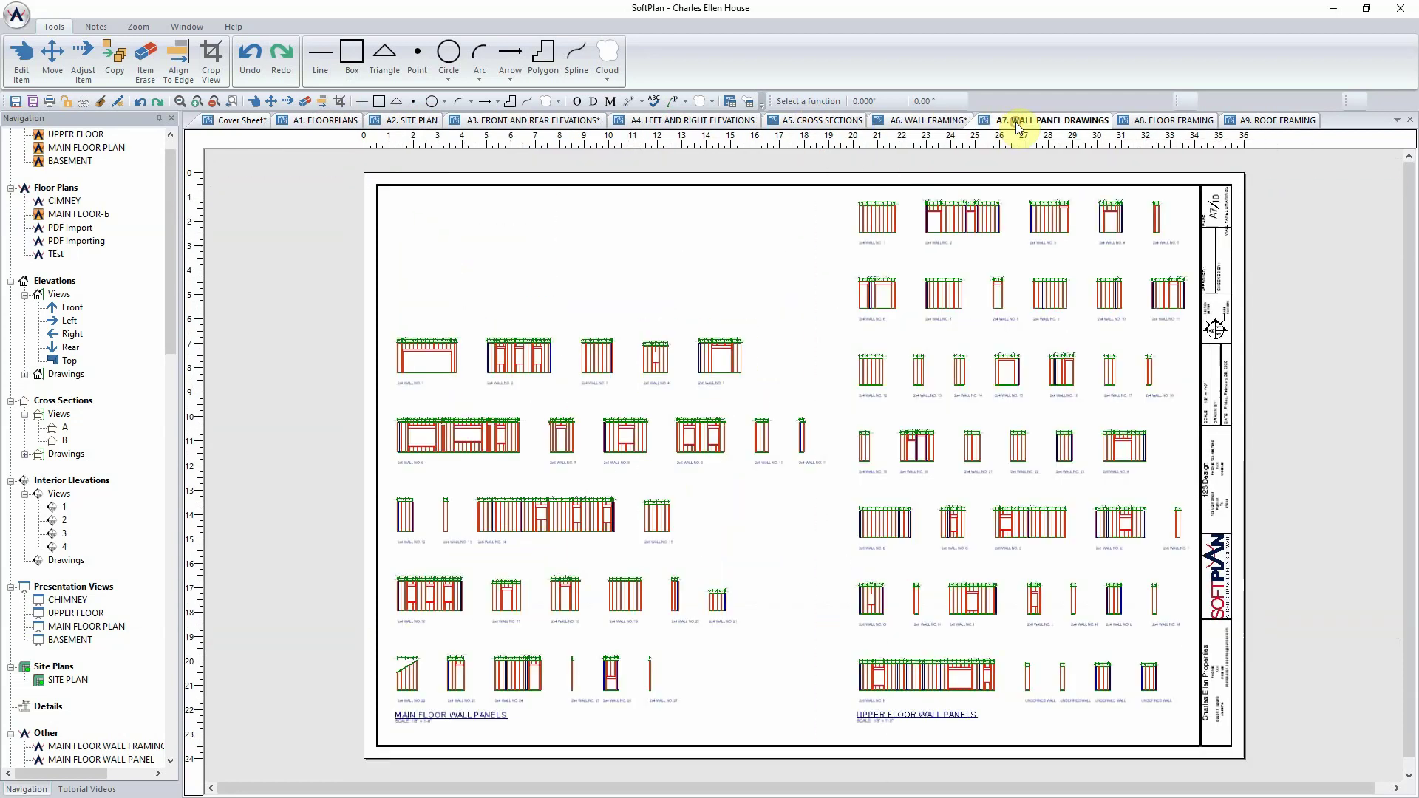
{"action": "left_click", "coordinate": [1155, 122]}
{"action": "left_click", "coordinate": [1249, 122]}
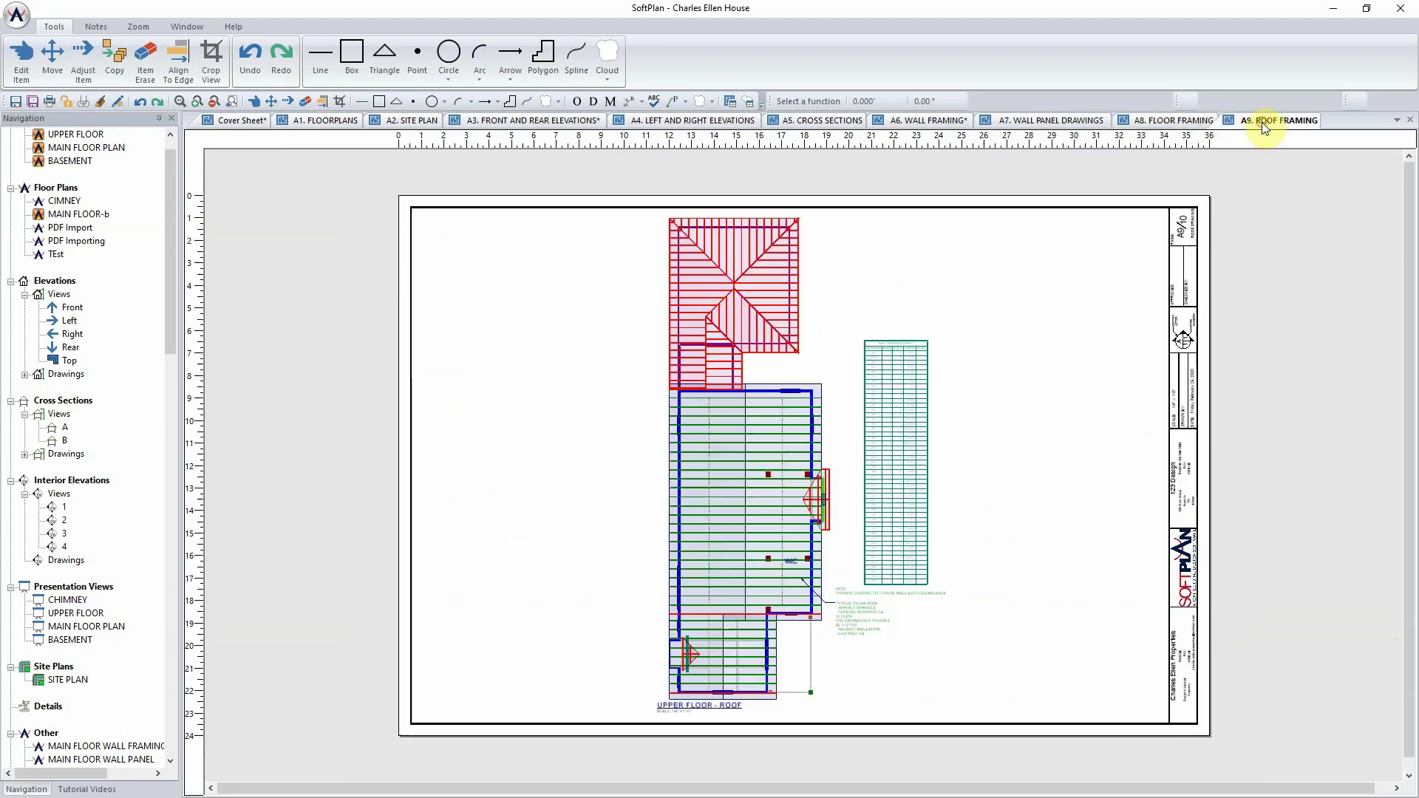
{"action": "left_click", "coordinate": [222, 125]}
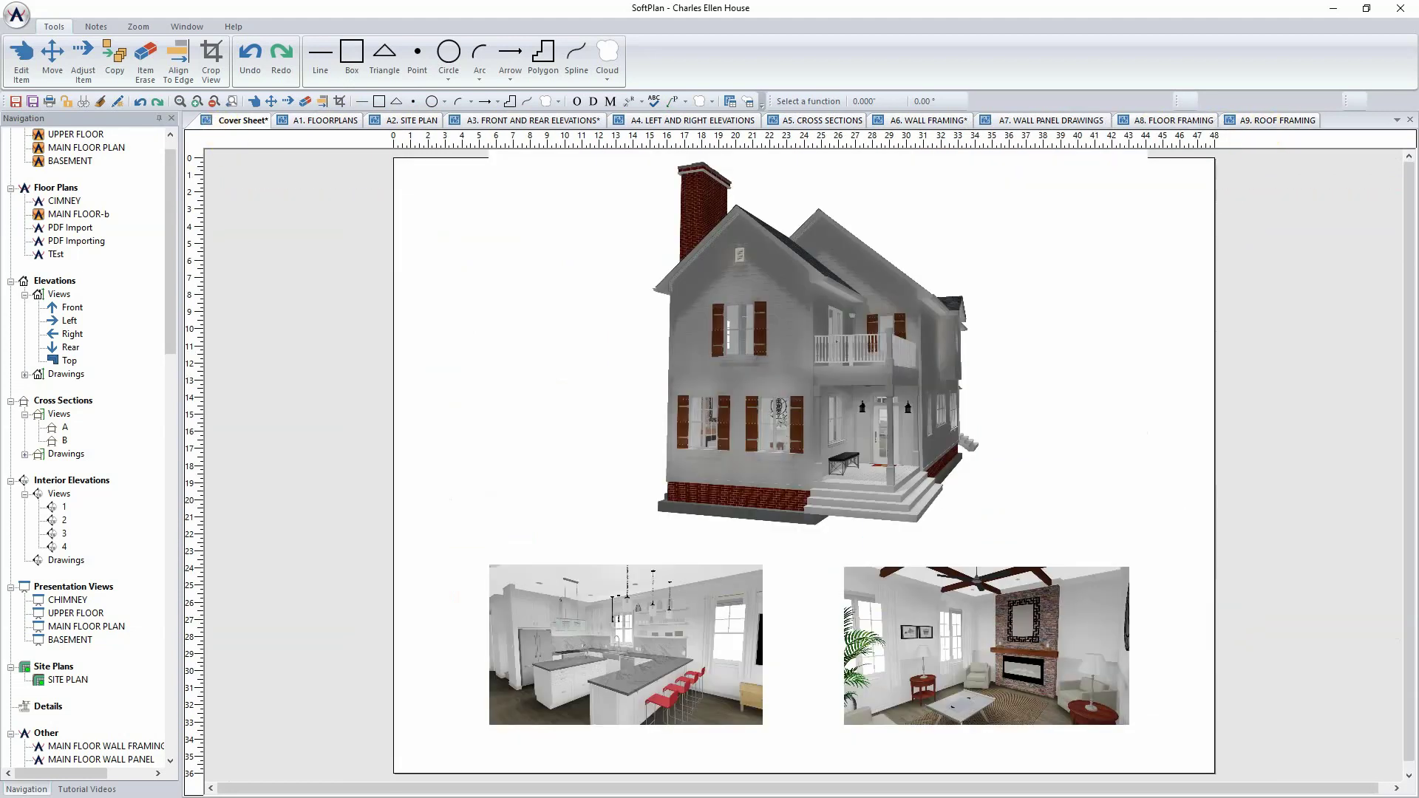